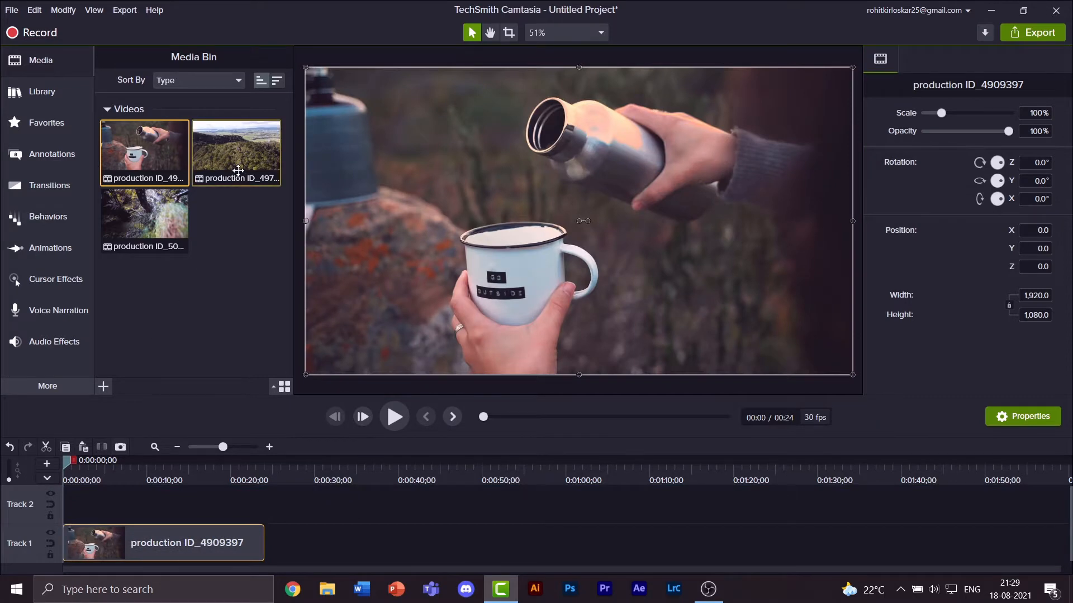
Add the production ID_4979866 and production ID_5025941 clips to Track 1 after the first clip, keeping the project at 30 FPS
left_click_drag(237, 150, 342, 528)
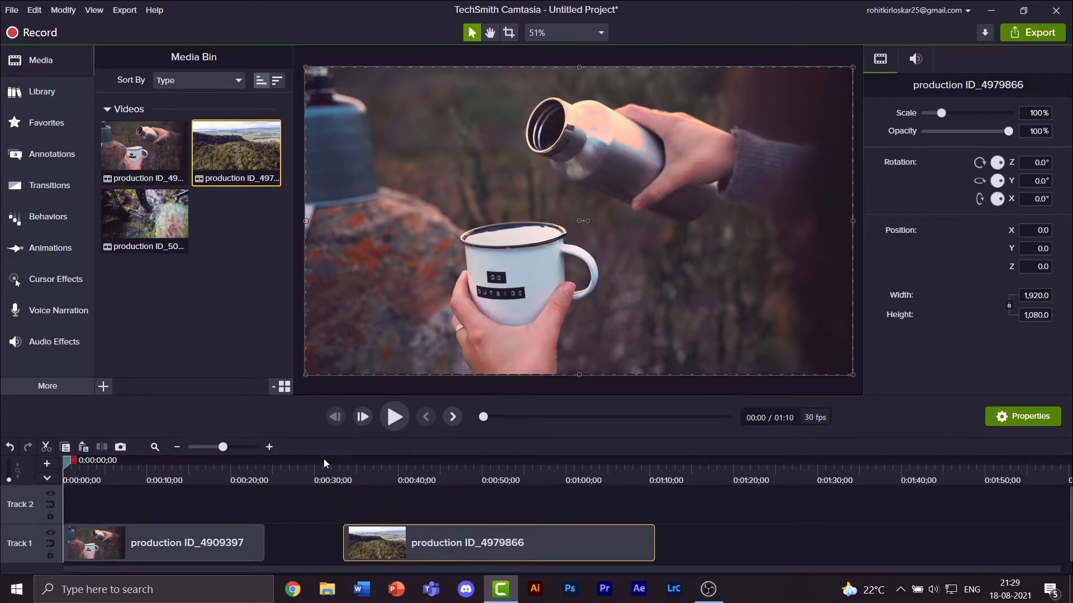
left_click_drag(145, 220, 729, 542)
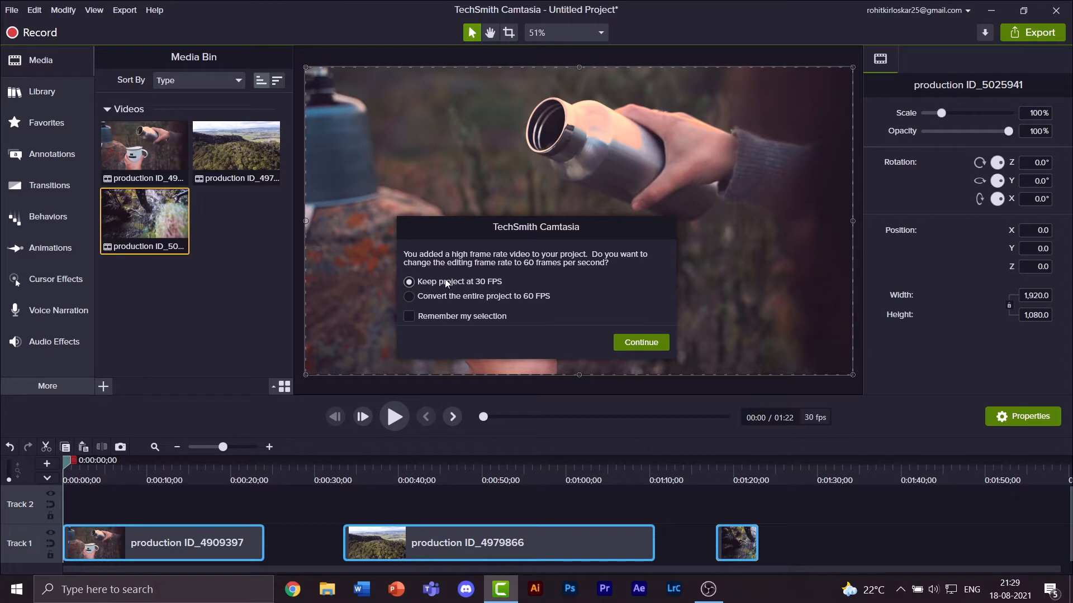
left_click(641, 343)
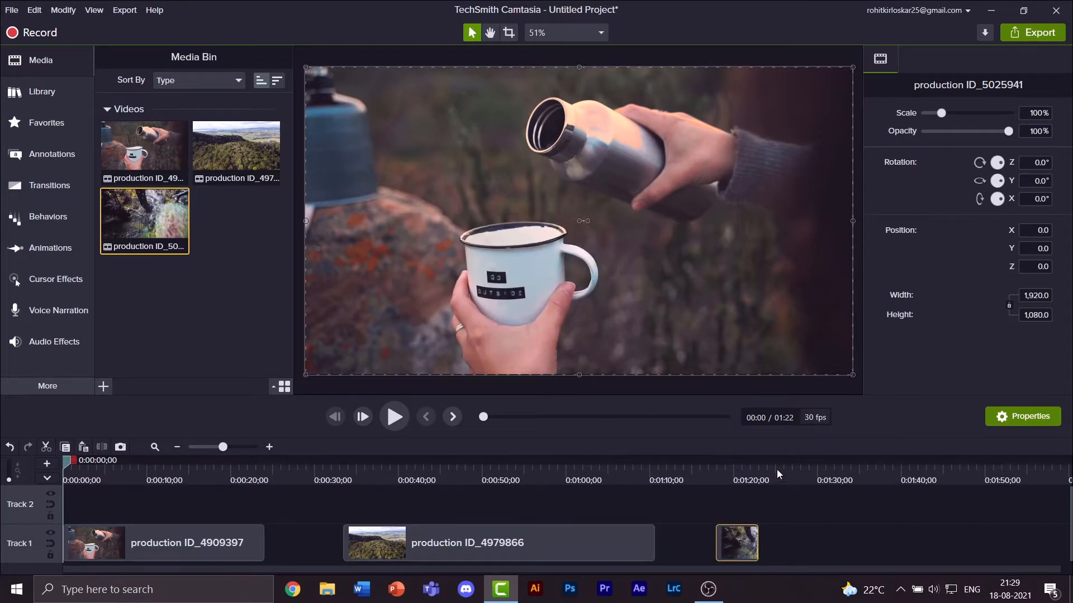
Move production ID_4909397 to Track 2, then place production ID_4979866 at the start of Track 1 and production ID_5025941 shortly behind it
left_click_drag(776, 469, 110, 524)
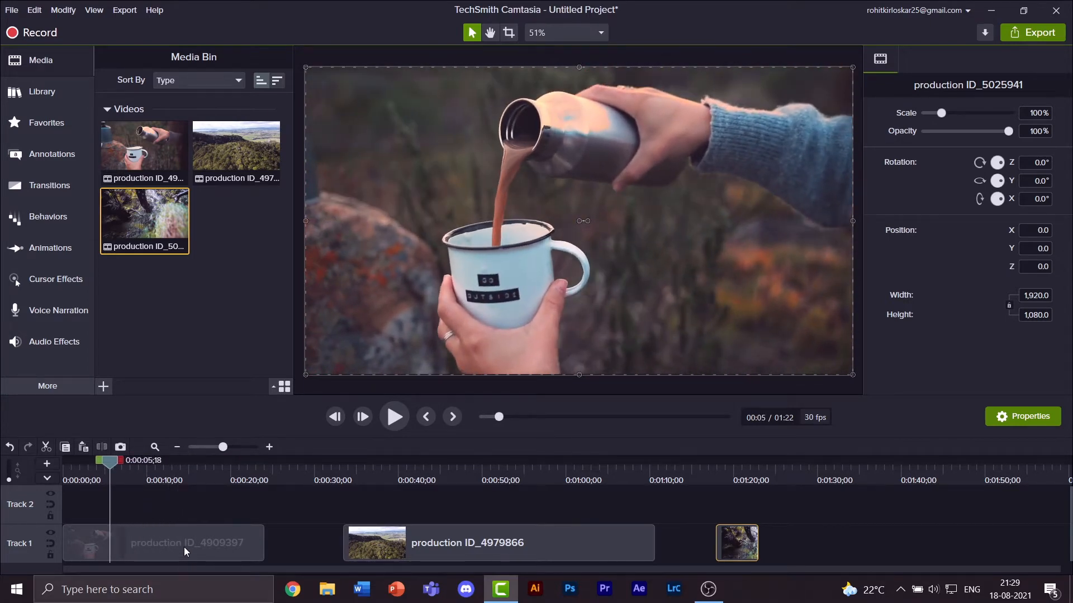
left_click_drag(183, 548, 602, 498)
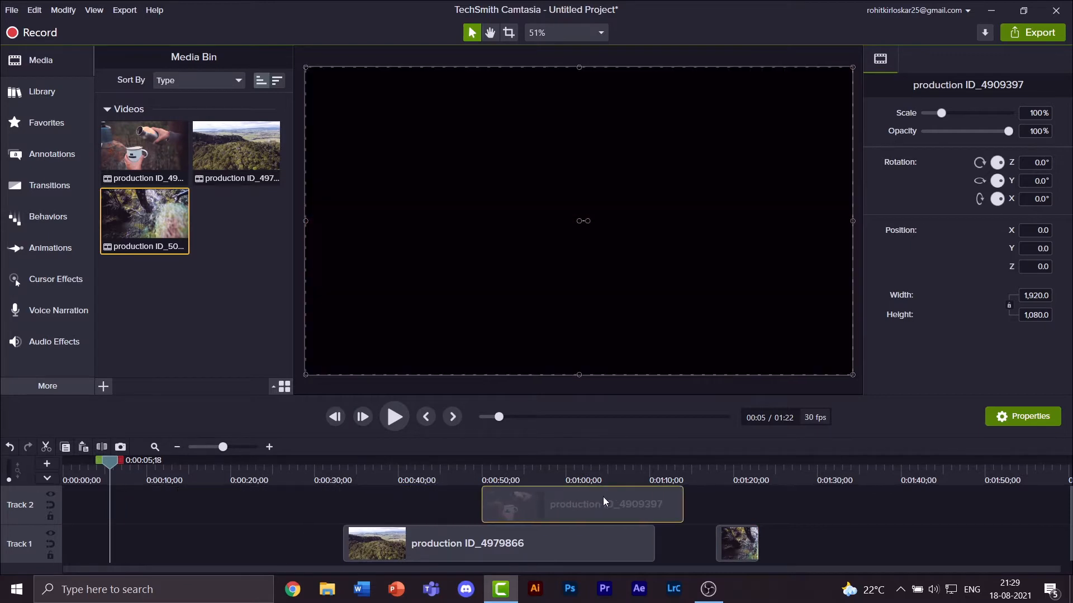
left_click_drag(589, 545, 150, 561)
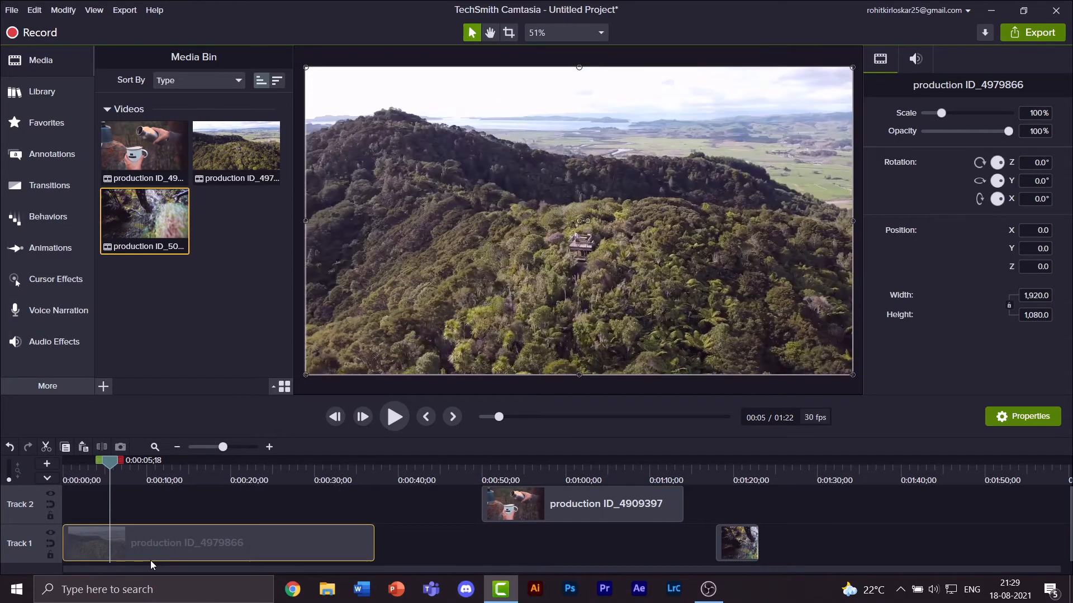
left_click_drag(741, 549, 410, 559)
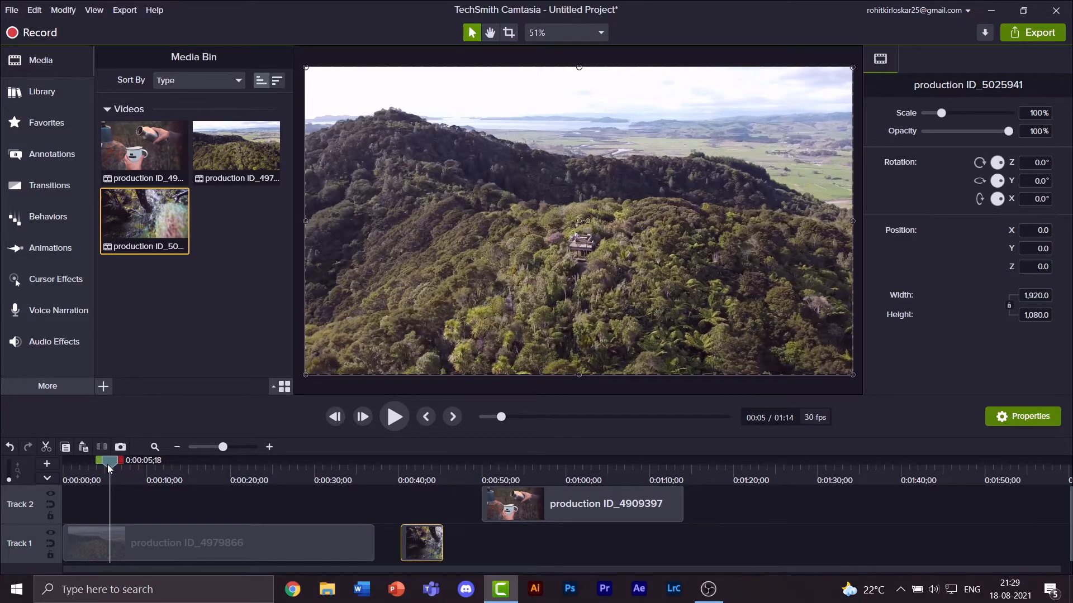
Move production ID_4909397 from Track 2 back to Track 1, behind production ID_5025941, starting at about 57 seconds
left_click_drag(110, 469, 413, 485)
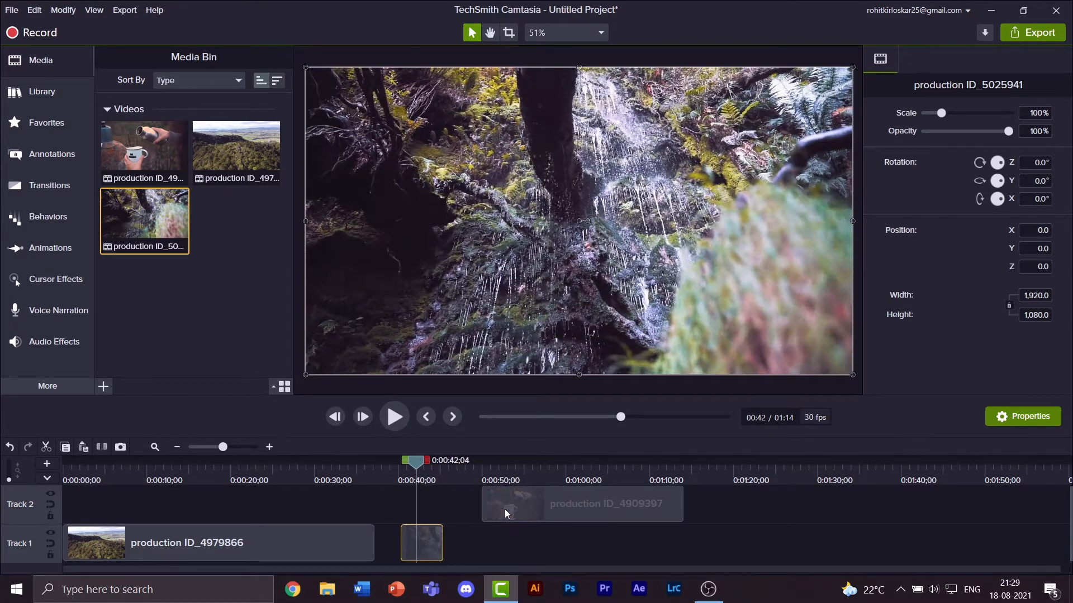
left_click_drag(505, 508, 466, 545)
left_click_drag(414, 466, 290, 480)
left_click_drag(503, 536, 652, 541)
Preview the opening of production ID_4979866 from the start of the timeline and scrub ahead to about 13 seconds
left_click_drag(290, 464, 49, 478)
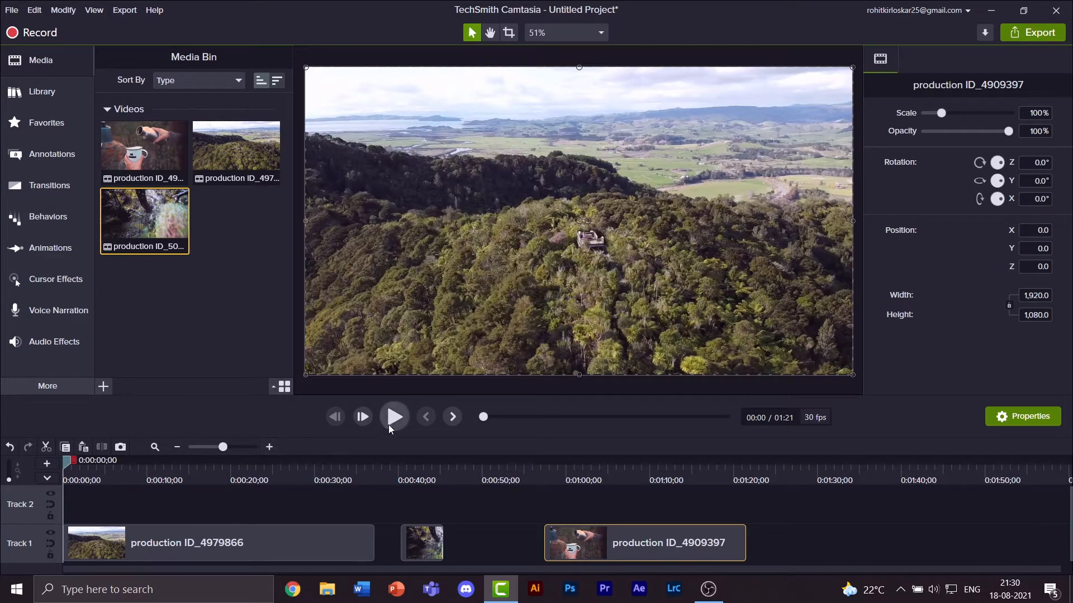
left_click(392, 422)
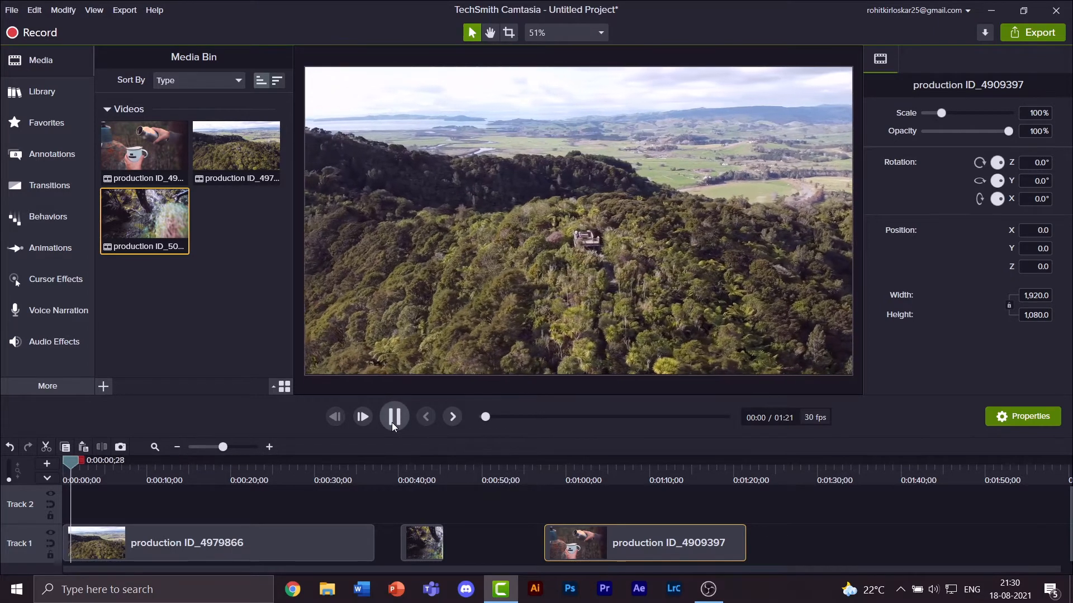
left_click(391, 422)
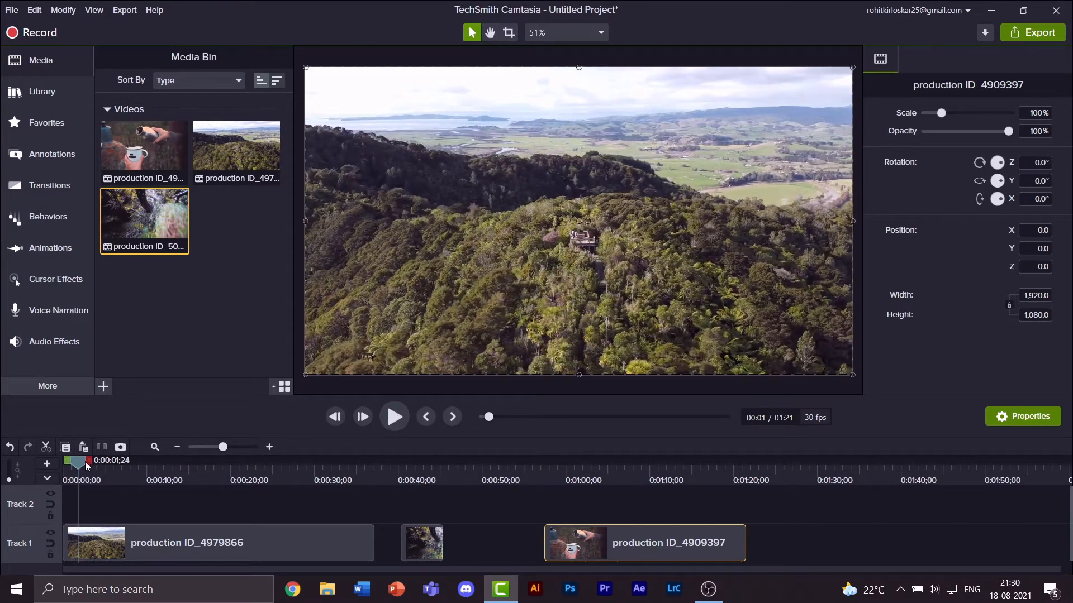
left_click_drag(85, 461, 175, 473)
Browse the available transitions and add a Fade to the start of production ID_4979866
left_click(52, 185)
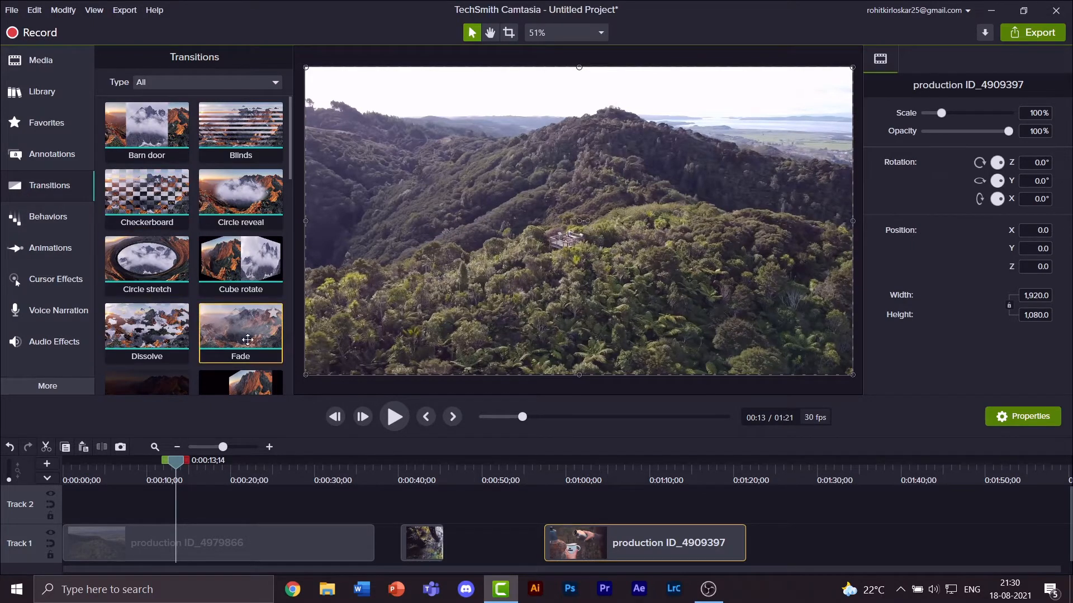
scroll(249, 344, "down", 1)
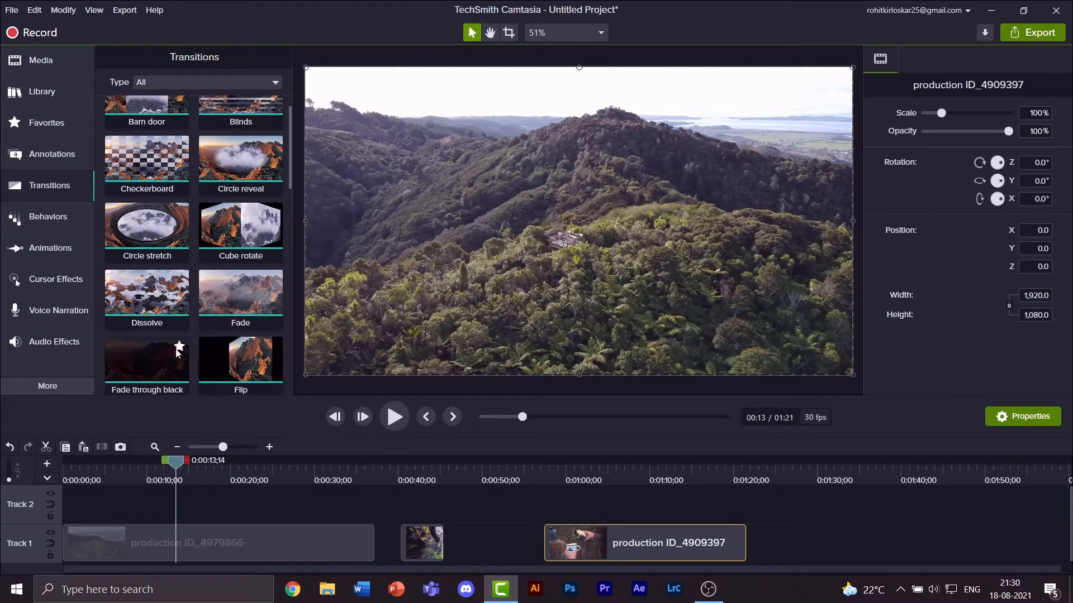
scroll(149, 350, "down", 1)
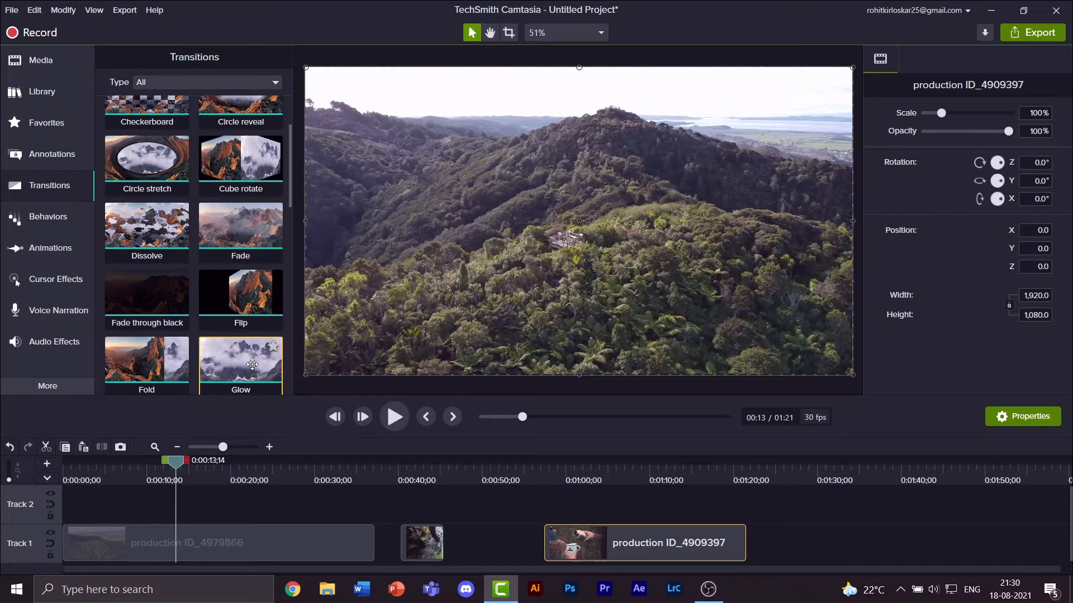
scroll(253, 364, "down", 1)
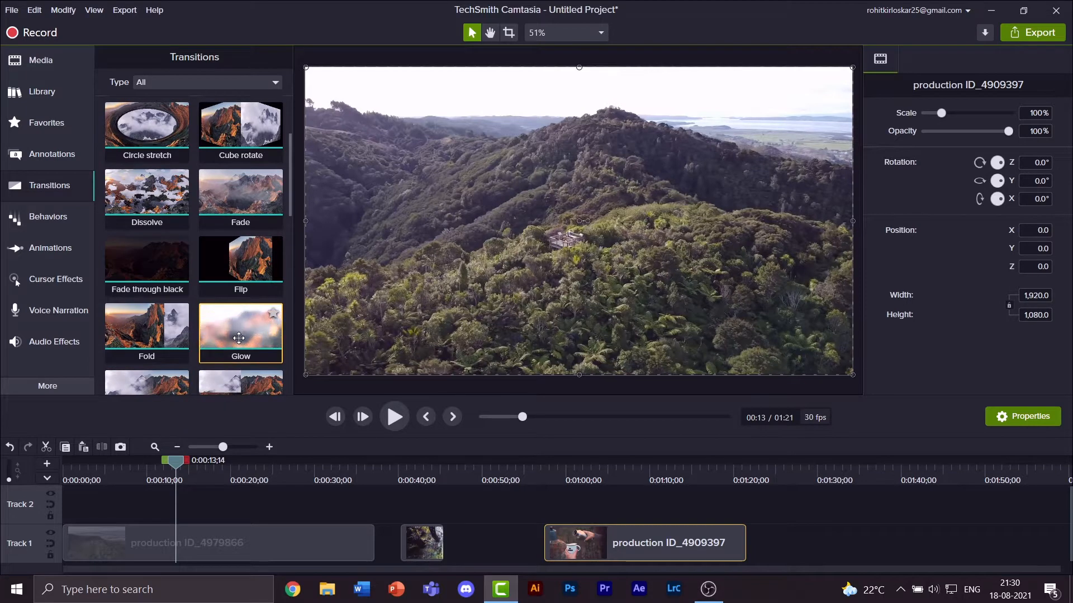
left_click(249, 535)
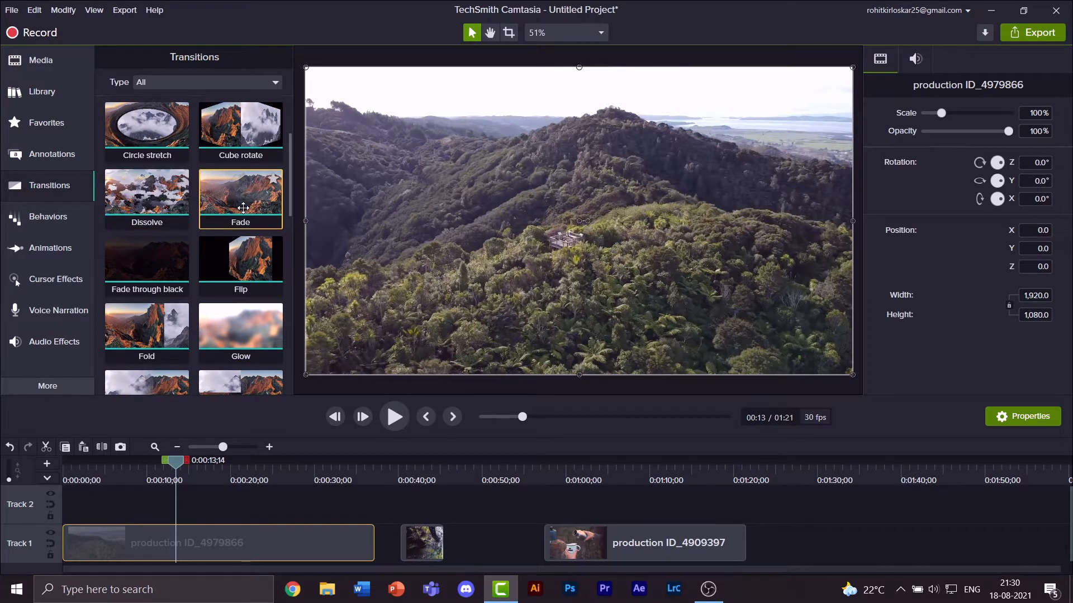
left_click_drag(244, 208, 90, 549)
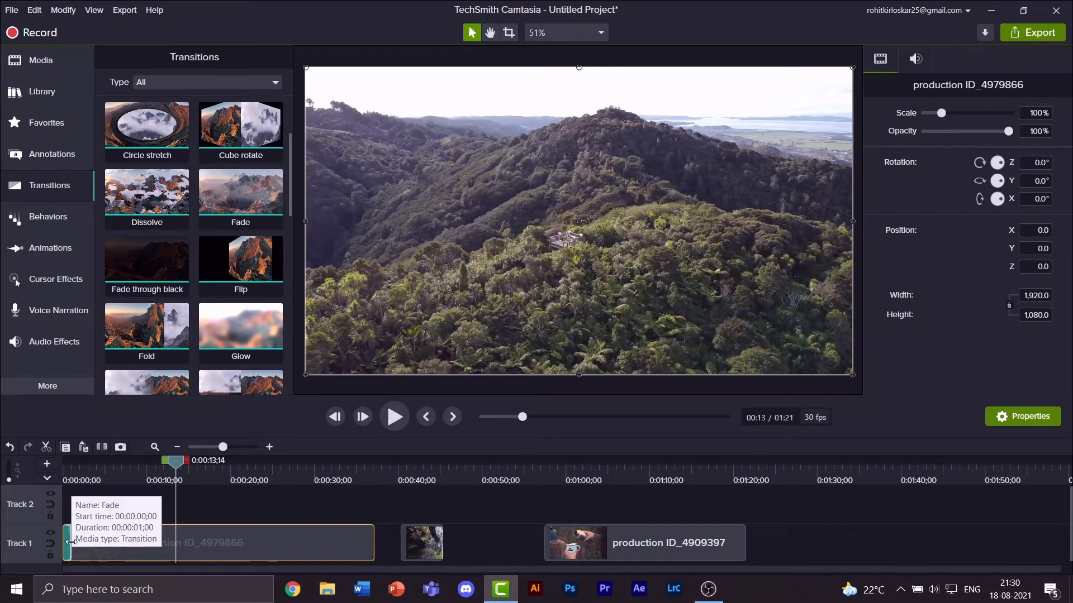
Extend the Fade transition at the start of production ID_4979866 to about 1.5 seconds
left_click(70, 542)
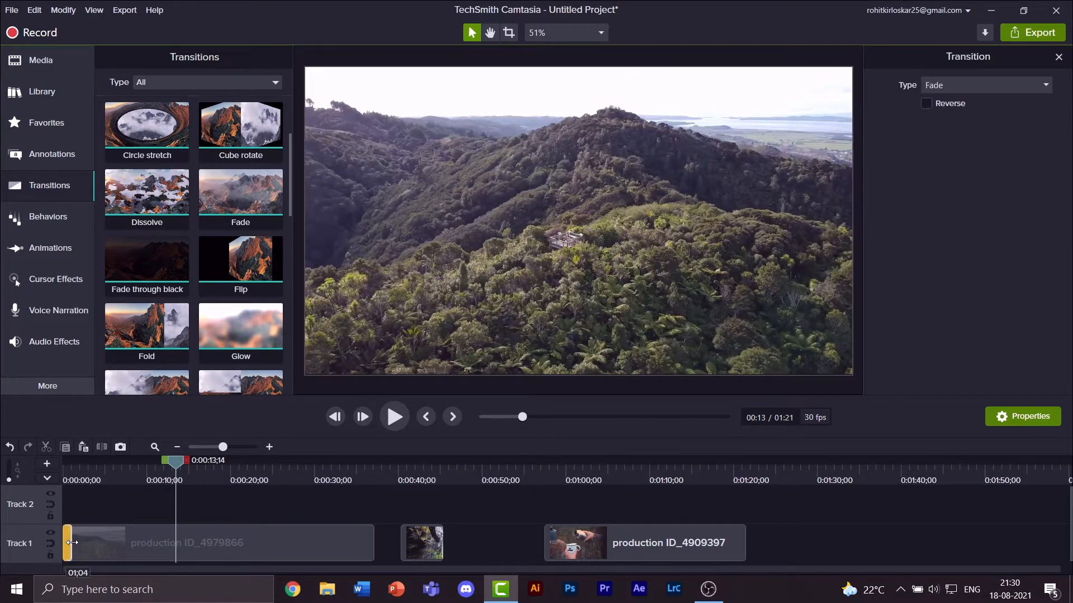
mouse_move(72, 542)
left_mouse_down()
mouse_move(87, 546)
mouse_move(77, 548)
left_mouse_up()
left_click_drag(77, 548, 82, 548)
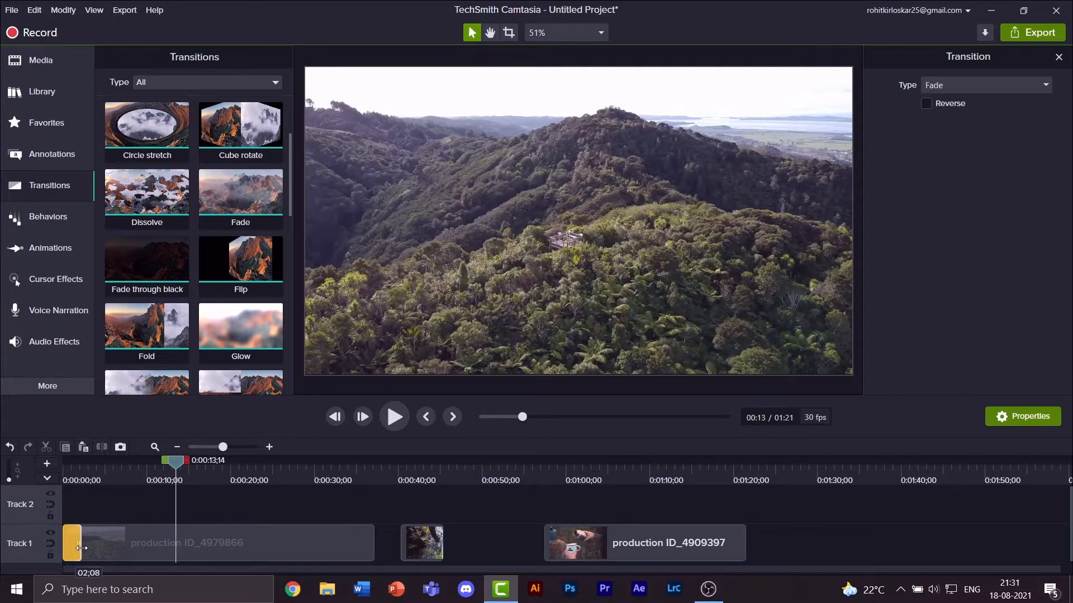
left_click_drag(80, 548, 79, 548)
left_click_drag(80, 548, 79, 548)
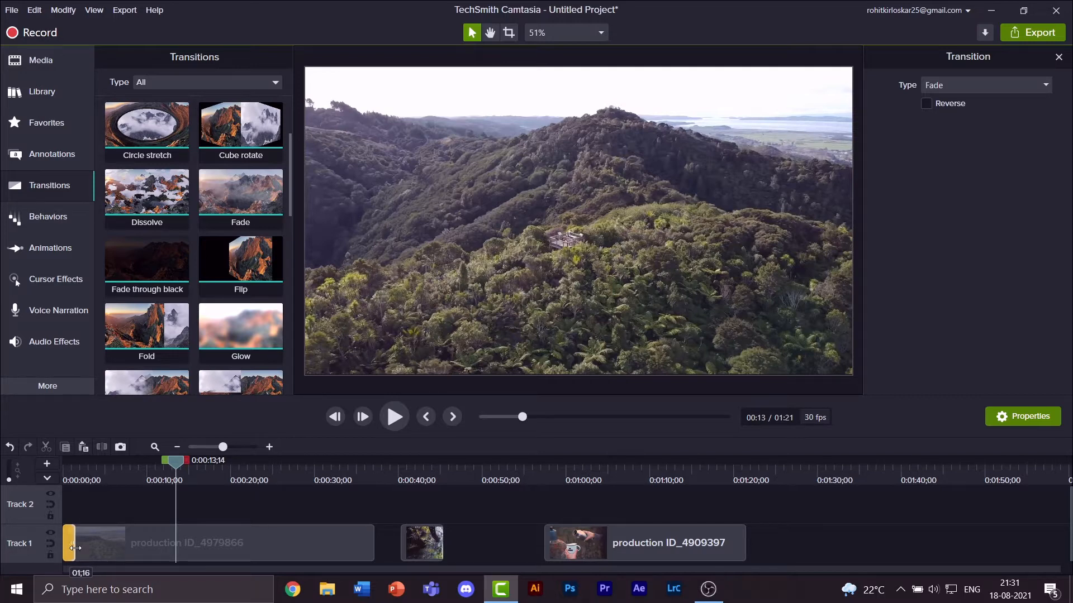
left_click_drag(75, 548, 76, 550)
Play the timeline from the beginning to preview the Fade transition on the first clip
left_click_drag(180, 458, 17, 474)
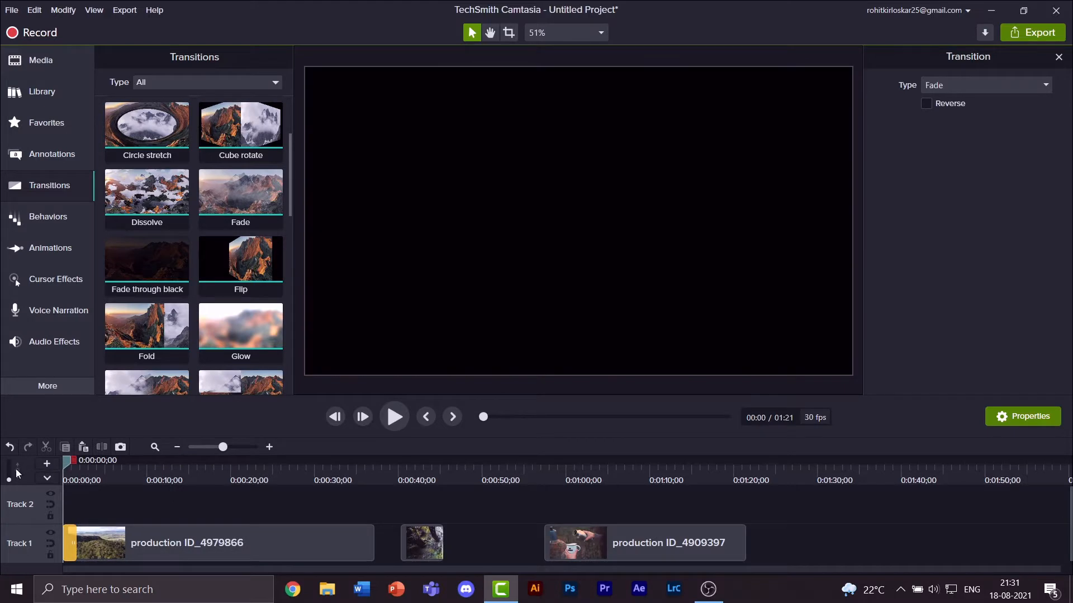
left_click(395, 418)
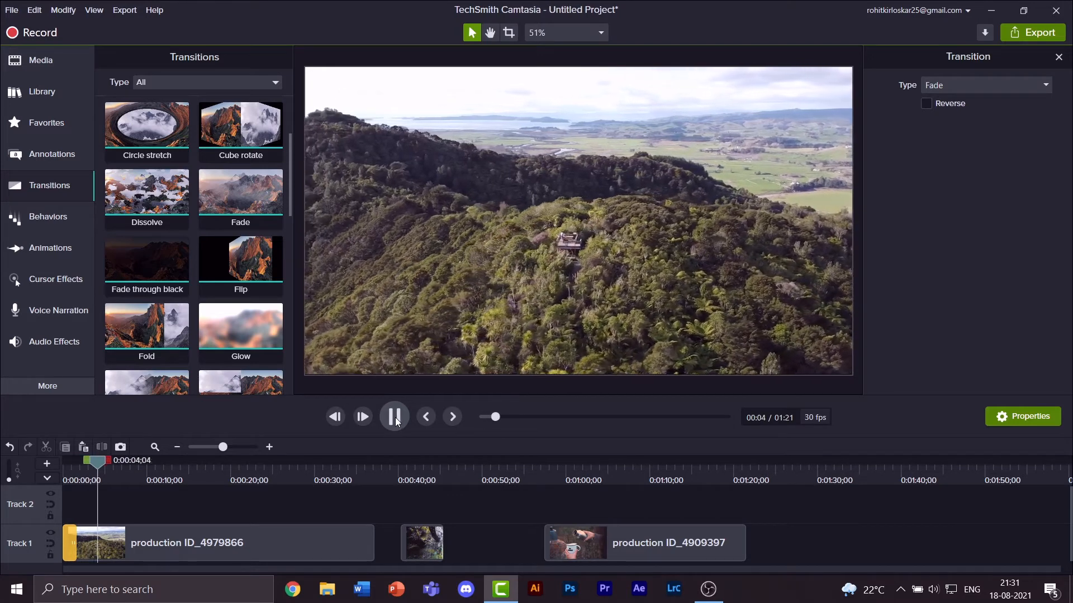
left_click(395, 417)
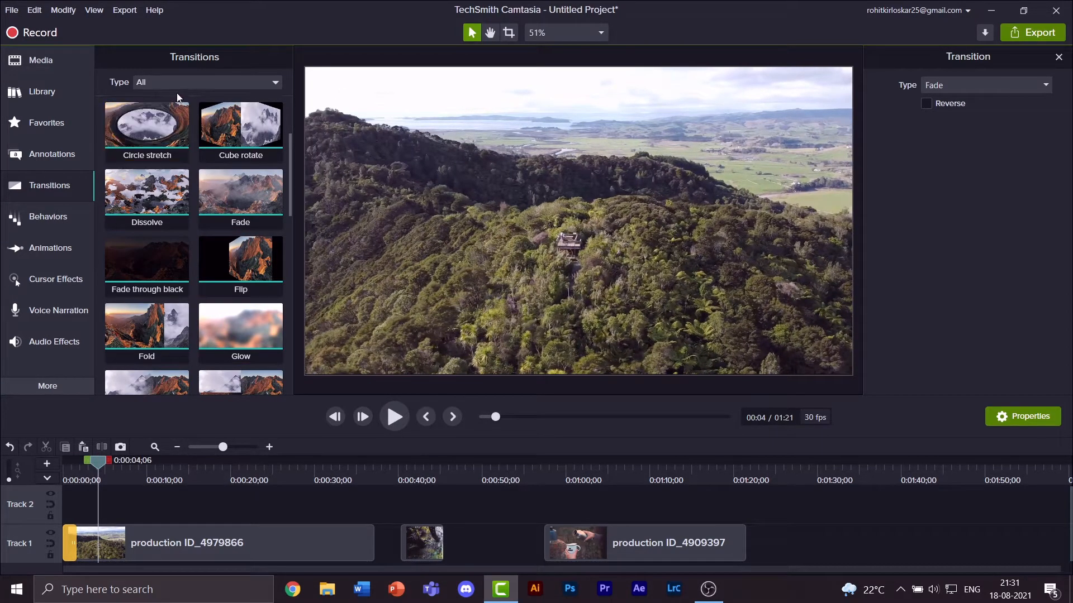
Look through the transition types, try a Flip transition on the end of production ID_4979866 and check it at that frame
left_click(223, 88)
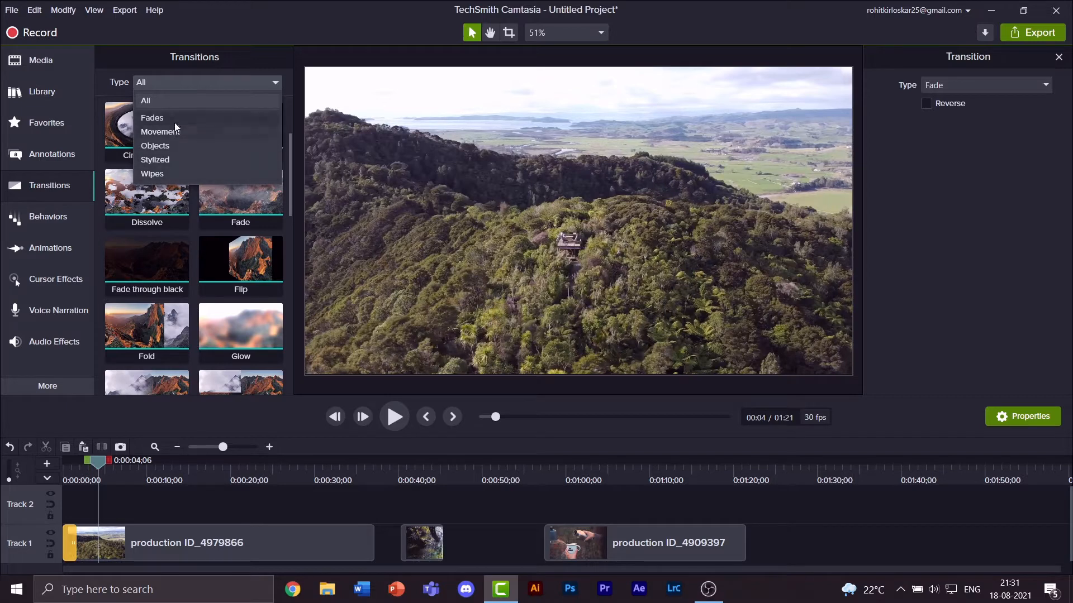
left_click(200, 80)
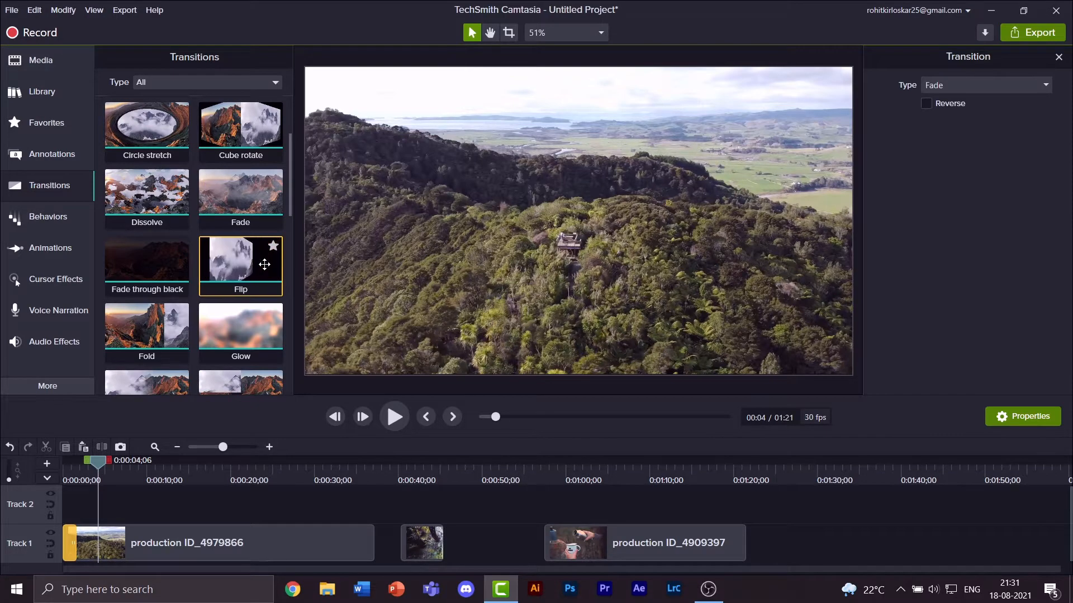
mouse_move(265, 265)
left_mouse_down()
mouse_move(371, 472)
mouse_move(366, 537)
left_mouse_up()
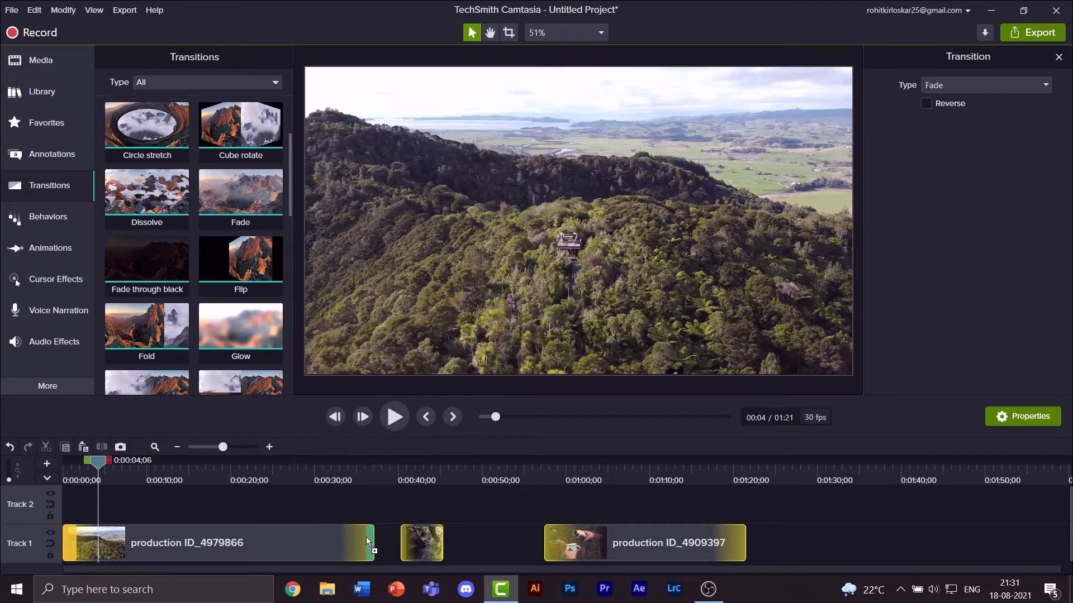
left_click(371, 463)
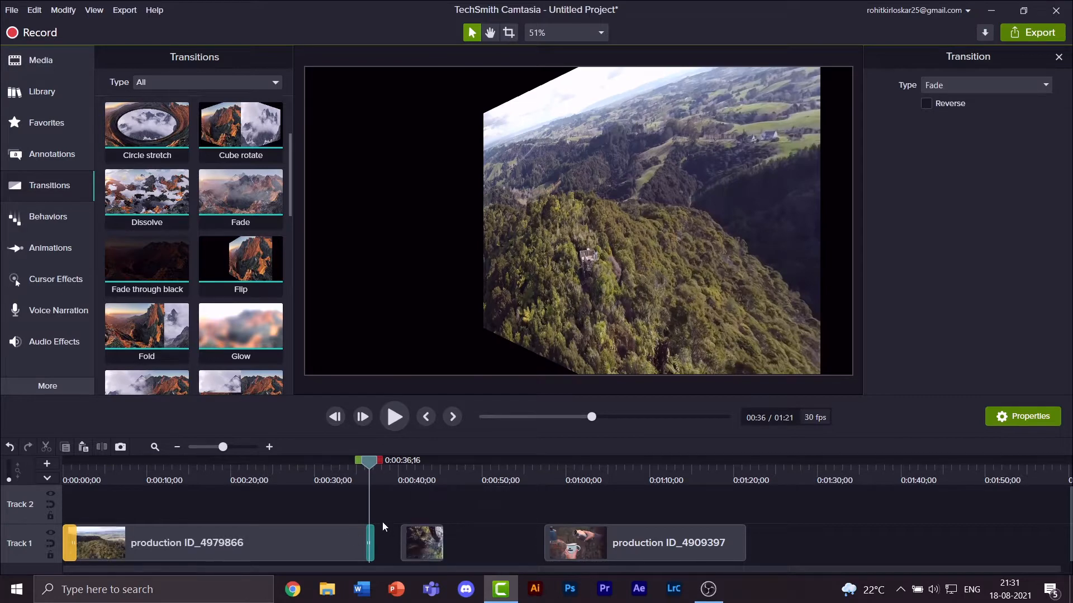
Undo the Flip transition added to the end of production ID_4979866
left_click(35, 11)
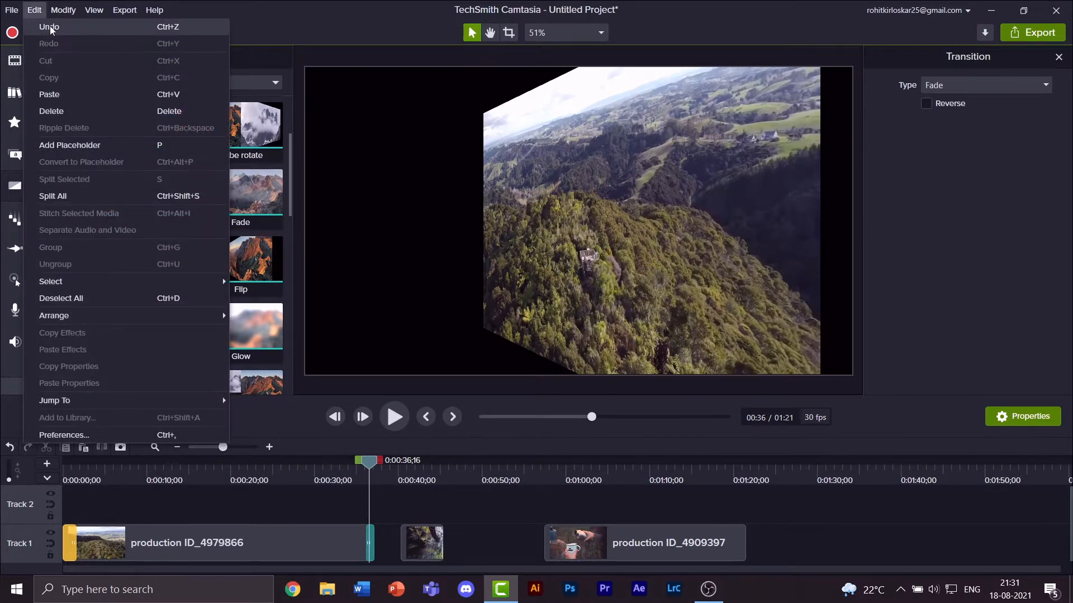
left_click(177, 492)
left_click(177, 495)
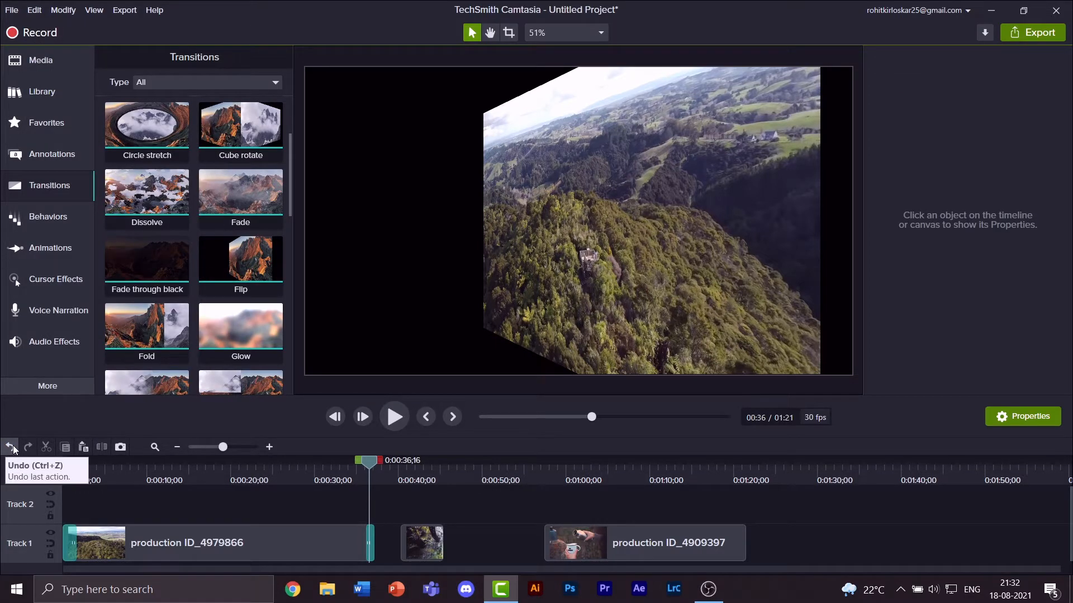
left_click(10, 447)
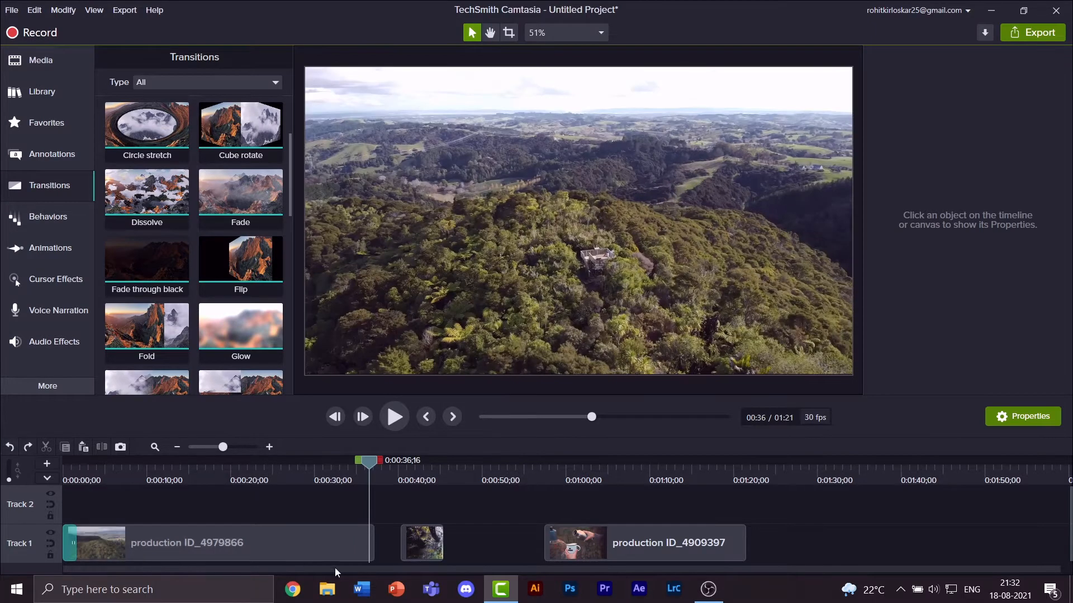
Move production ID_5025941 directly against the end of production ID_4979866 and add a Flip transition between the two clips
left_click_drag(431, 552, 404, 555)
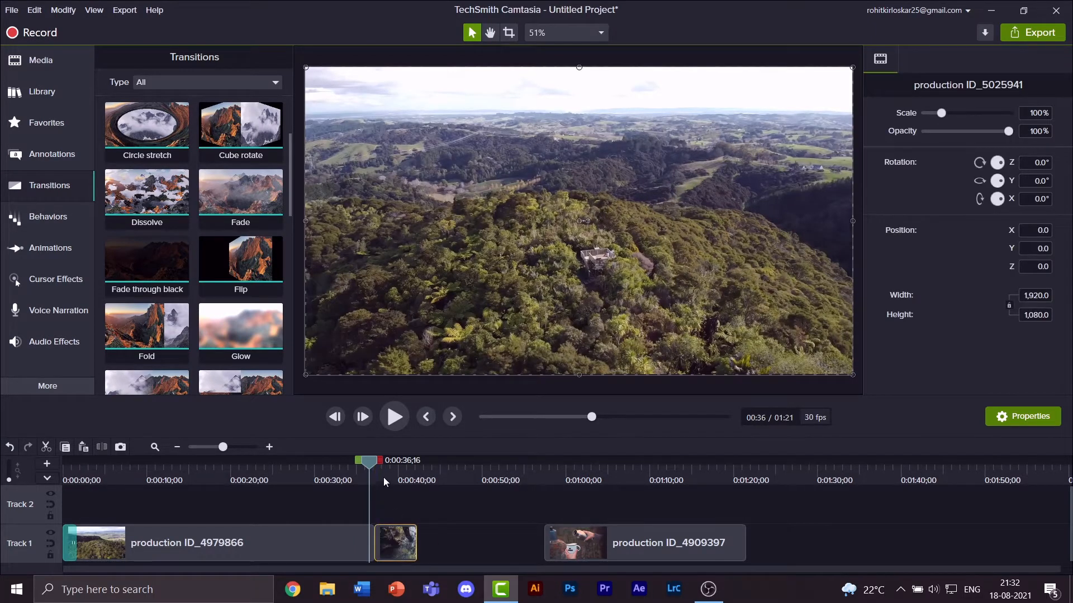
left_click_drag(373, 474, 329, 478)
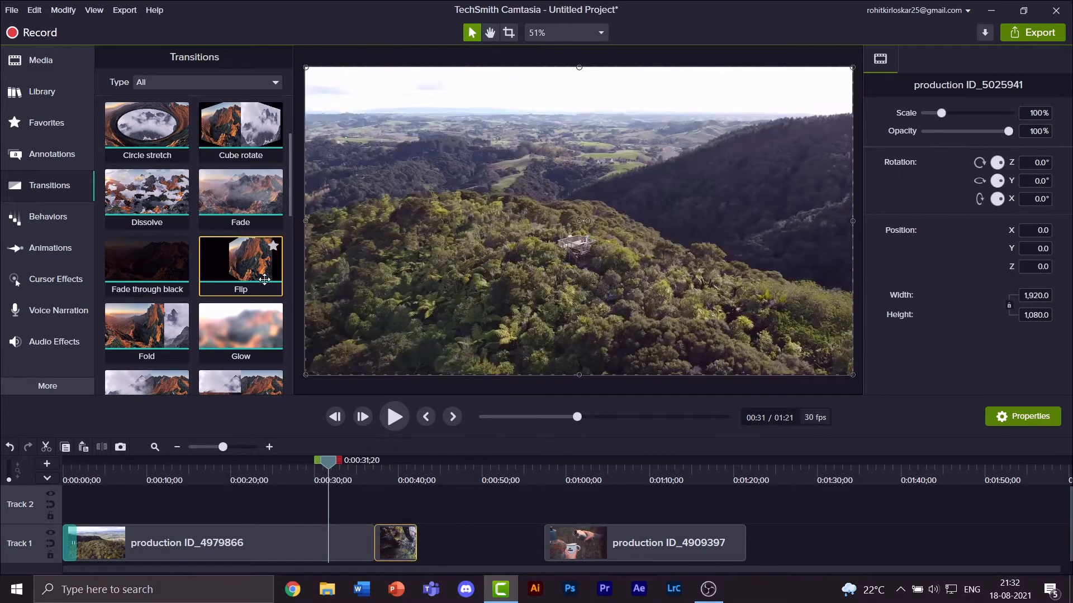
mouse_move(262, 277)
left_mouse_down()
mouse_move(354, 461)
mouse_move(375, 545)
left_mouse_up()
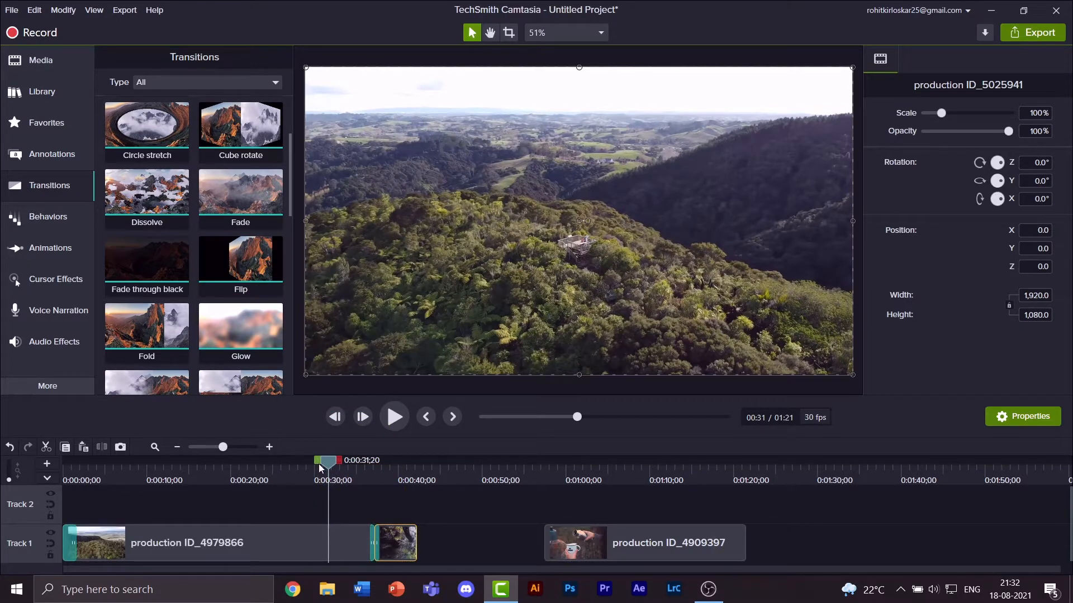
Play the timeline from about 0:00:35;22 to preview the Flip transition between the first two clips
left_click_drag(330, 465, 362, 461)
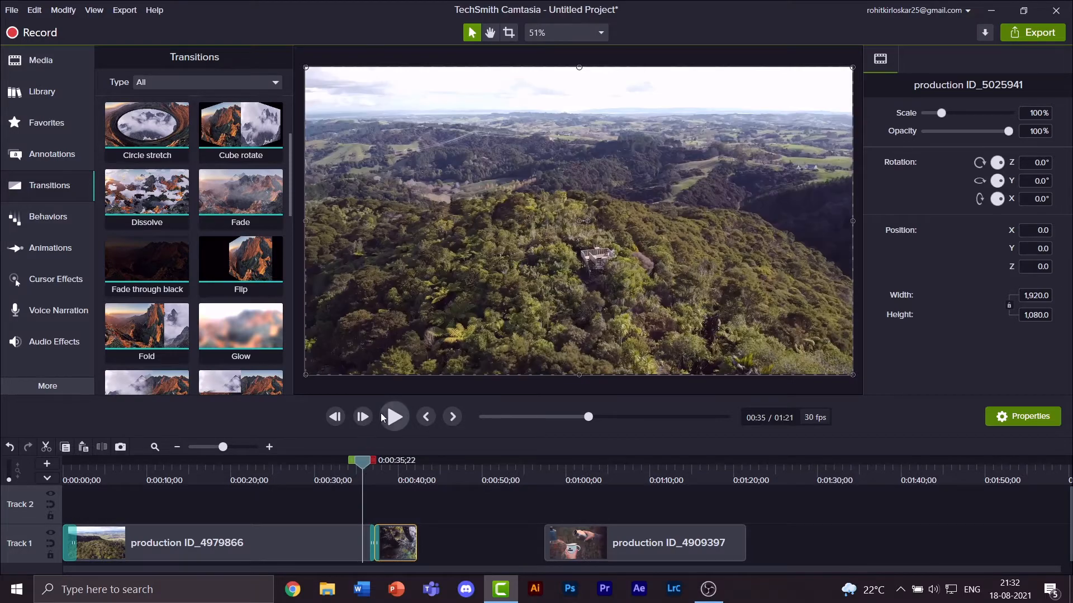
left_click(389, 416)
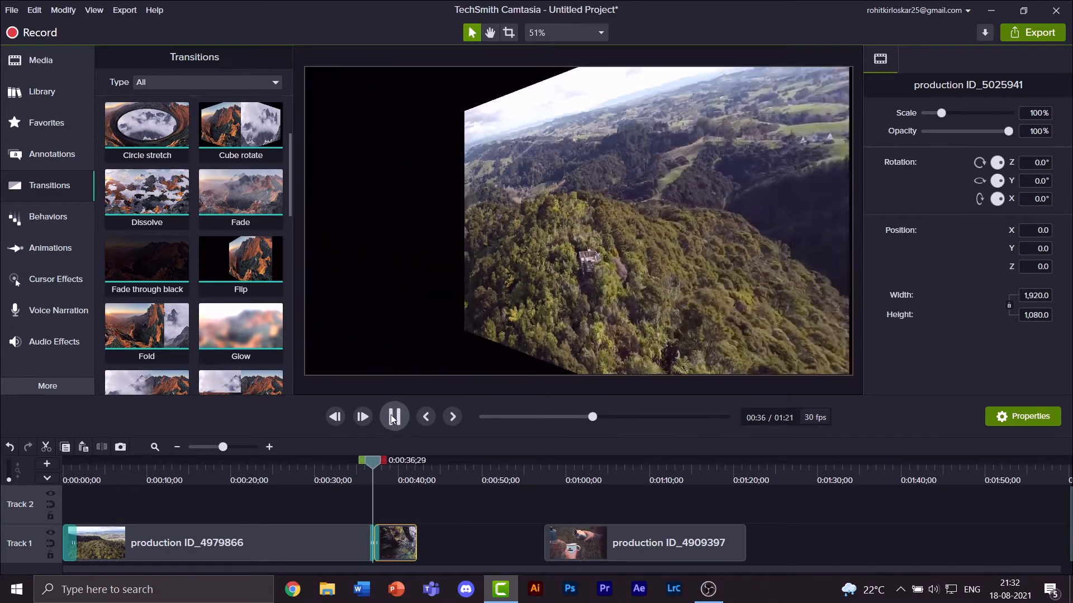
left_click(390, 414)
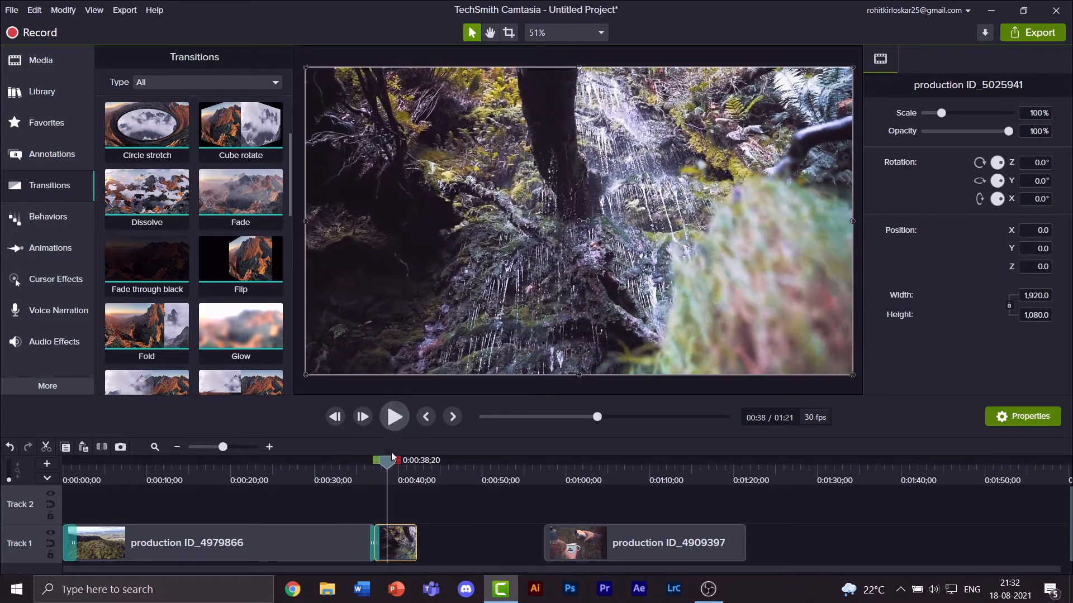
Lengthen the Flip transition between the first two clips to about 02;14 and play it back from 0:00:35;08
left_click_drag(226, 450, 236, 450)
left_click_drag(440, 540, 422, 541)
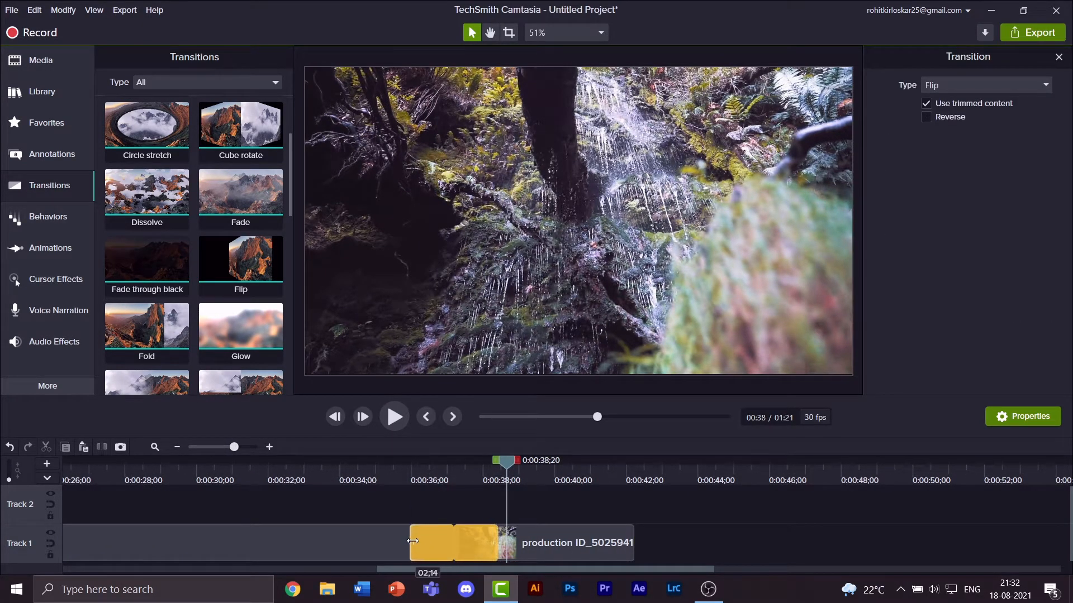
left_click_drag(508, 472, 387, 498)
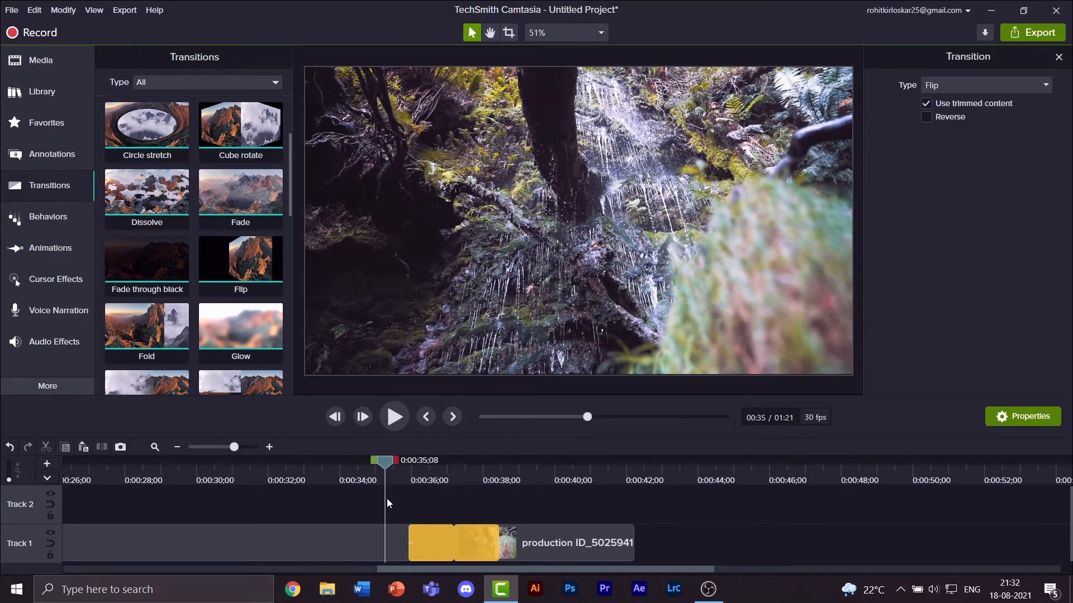
left_click(390, 424)
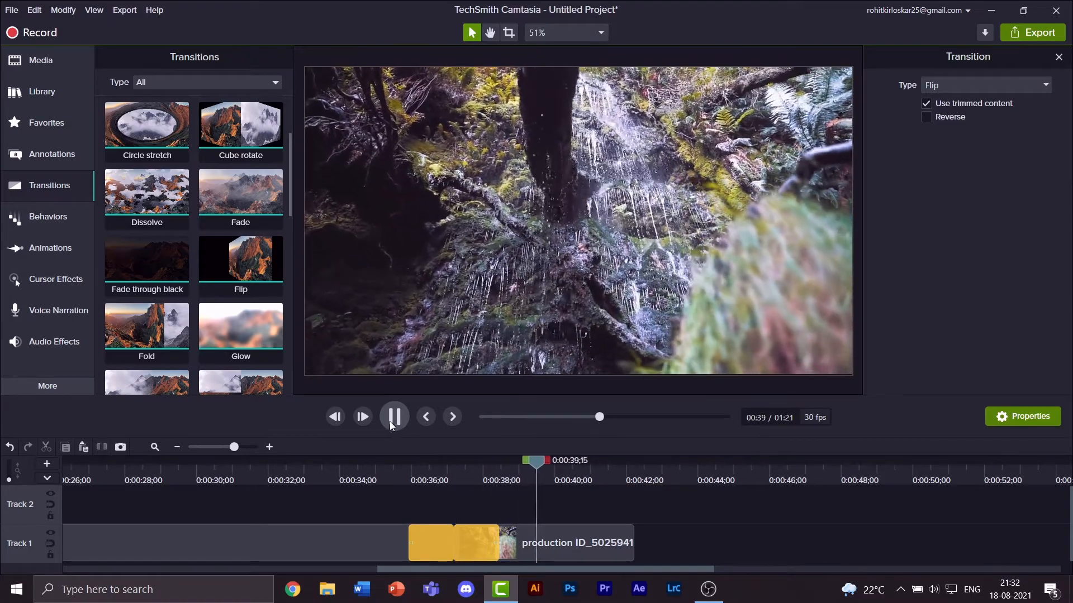
left_click(394, 418)
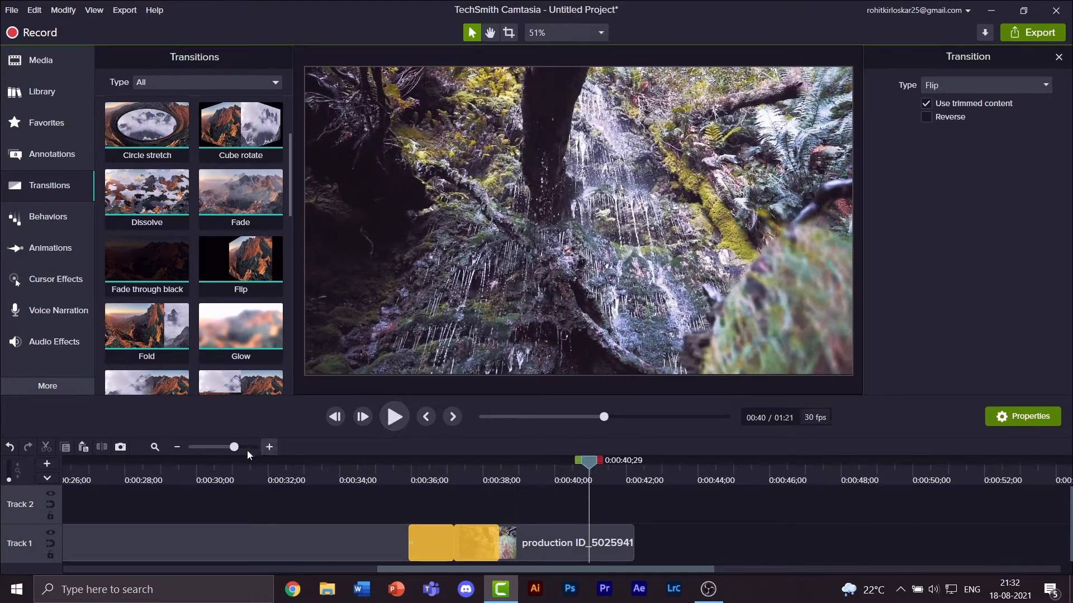
Delete the Flip transition and move production ID_5025941 away from production ID_4979866 to start at about 47 seconds
left_click_drag(233, 447, 229, 454)
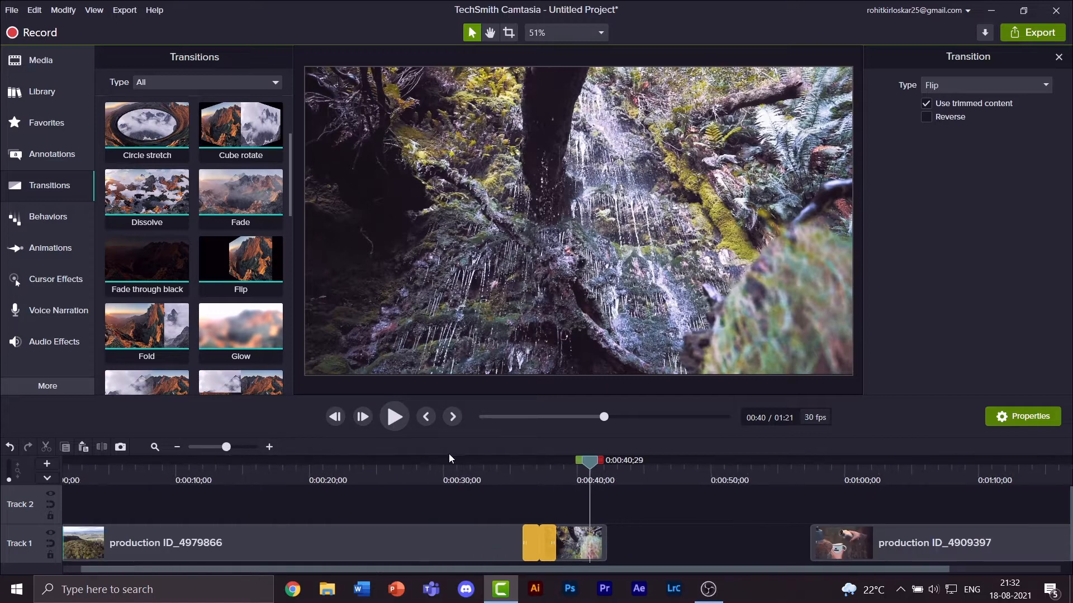
left_click_drag(594, 467, 387, 469)
left_click_drag(283, 483, 381, 522)
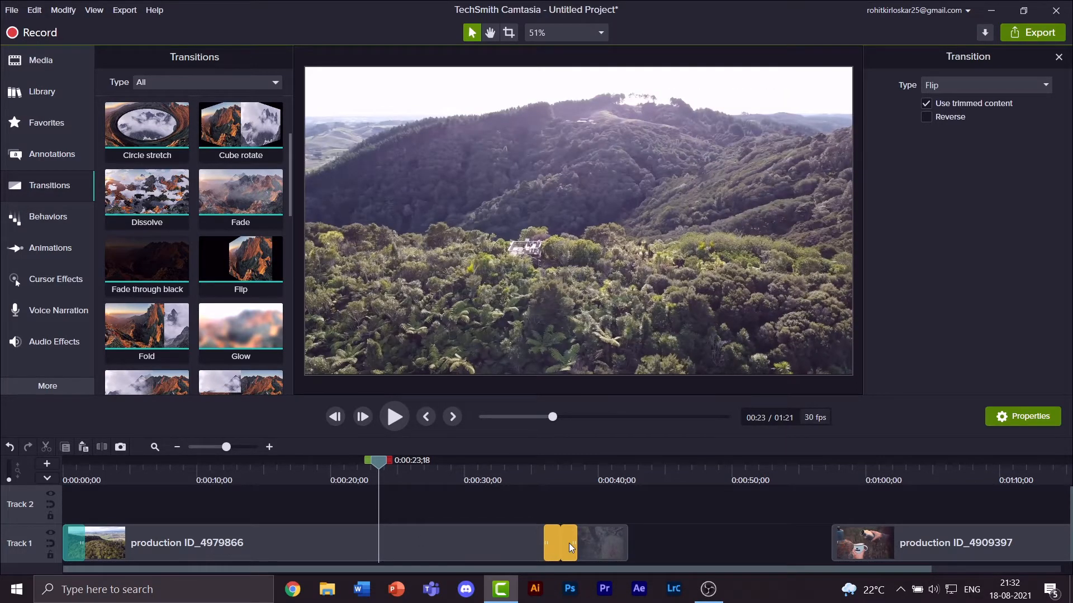
key("Delete")
left_click(592, 549)
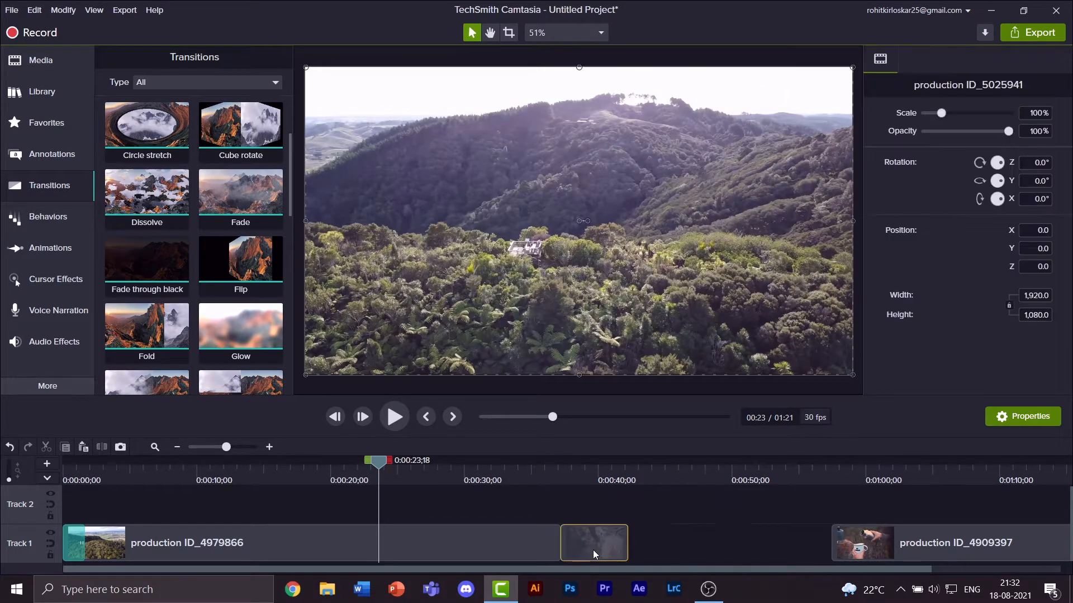
left_click_drag(592, 549, 720, 552)
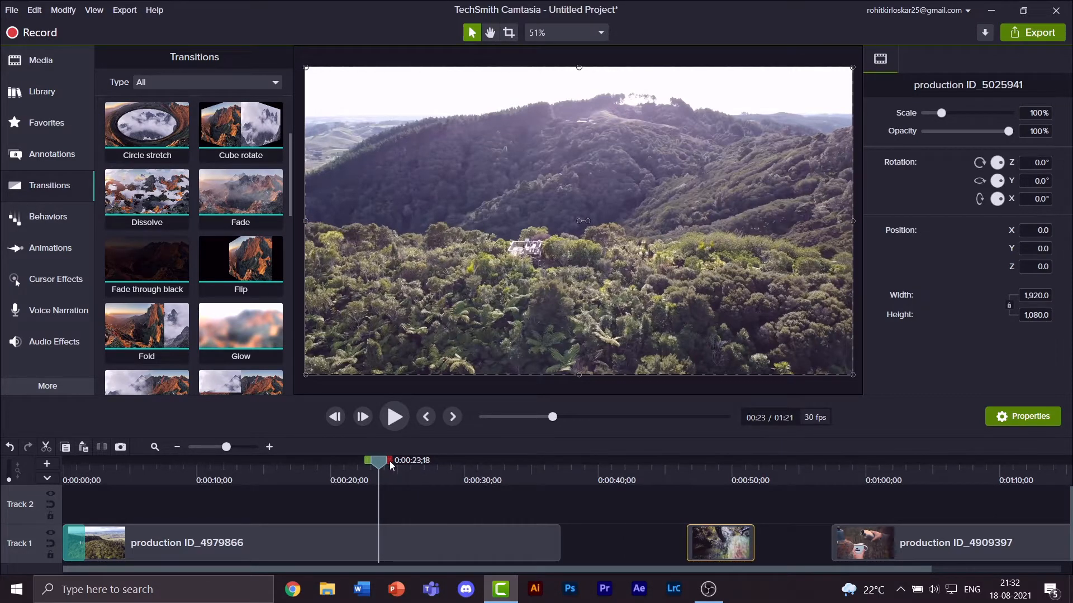
Try deleting the timeline range from 0:00:23;18 to 0:00:37;06 at the end of production ID_4979866, and undo the deletion
left_click_drag(391, 461, 571, 489)
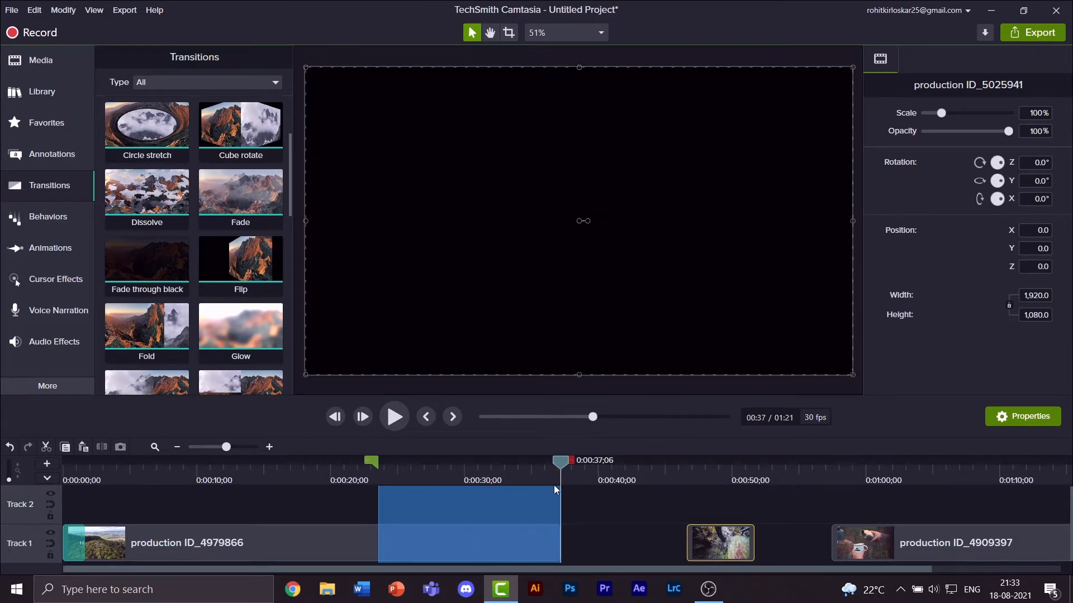
left_click(583, 493)
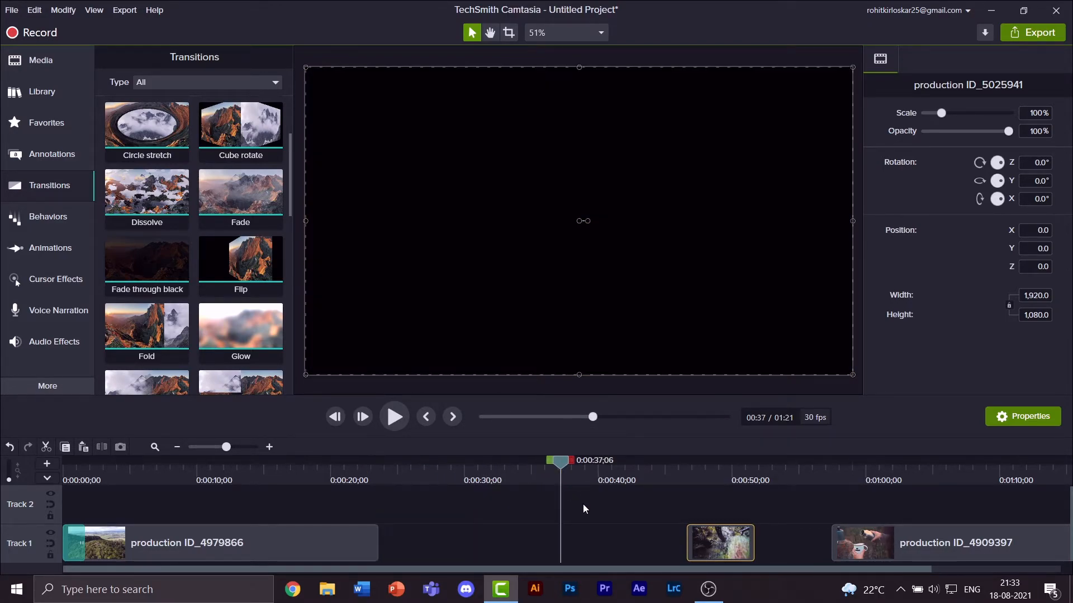
left_click_drag(564, 461, 352, 497)
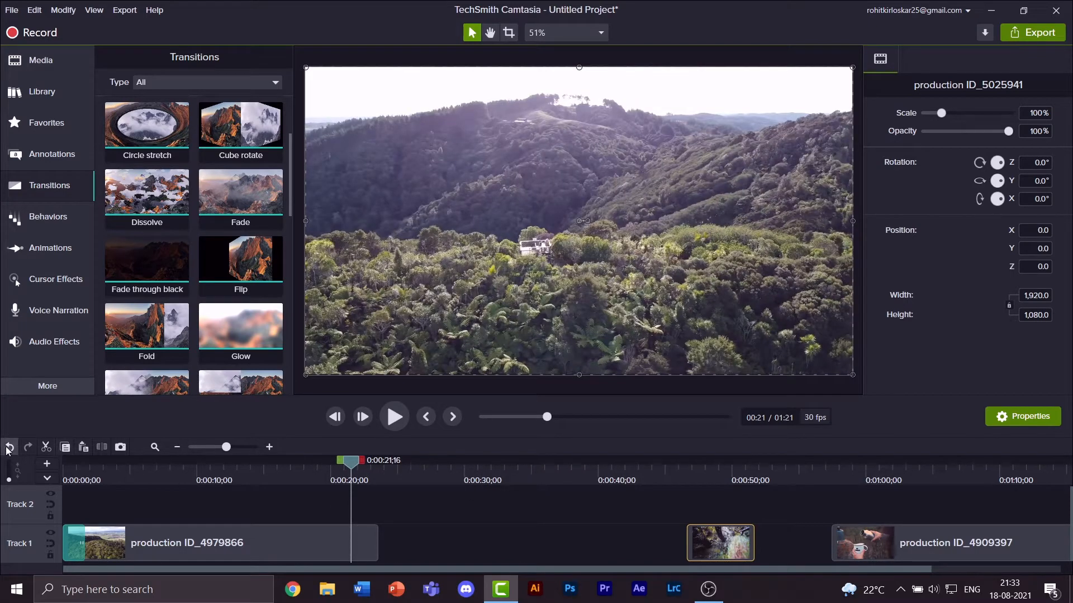
left_click(9, 448)
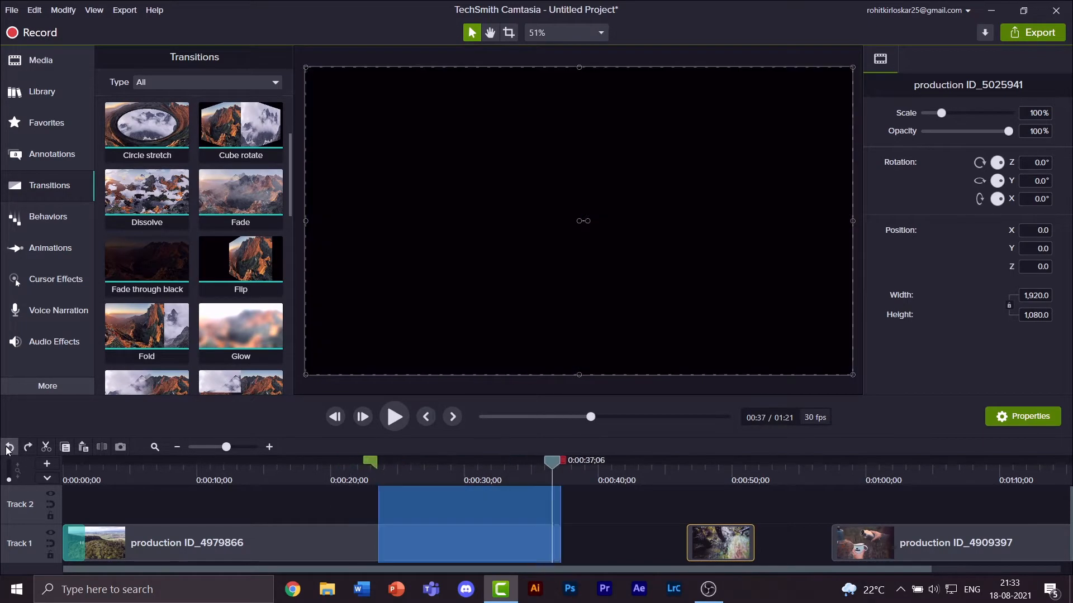
Clear the range selection and trim the end of production ID_4979866 back to 0:00:20;04
left_click(564, 464)
left_click_drag(564, 464, 334, 499)
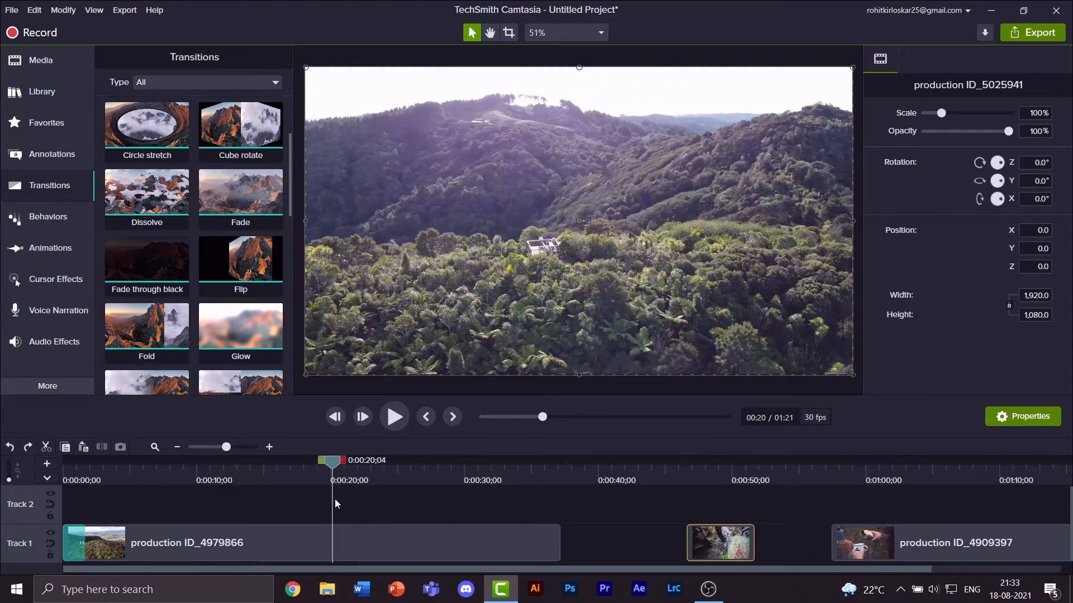
left_click(557, 548)
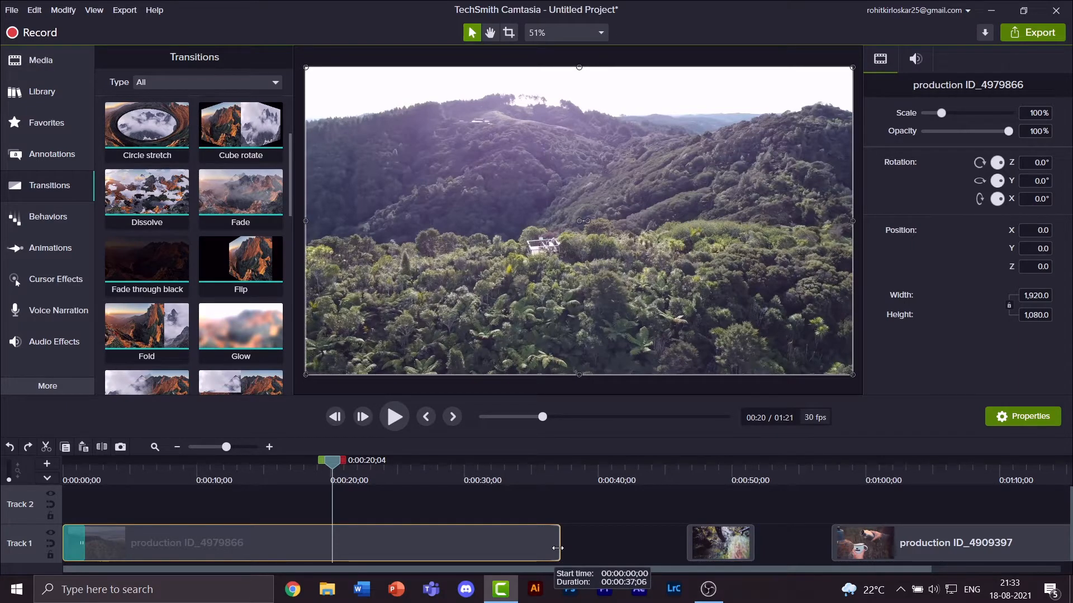
left_click_drag(558, 548, 335, 546)
Play the trimmed production ID_4979866 clip from the beginning to preview it at normal speed
left_click_drag(337, 462, 8, 520)
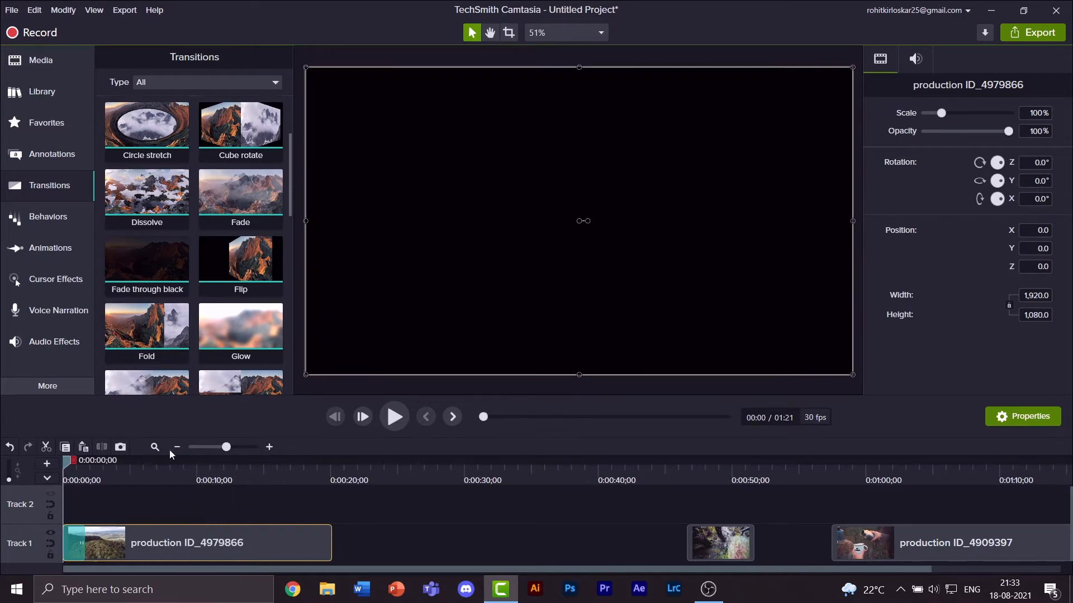
left_click(395, 417)
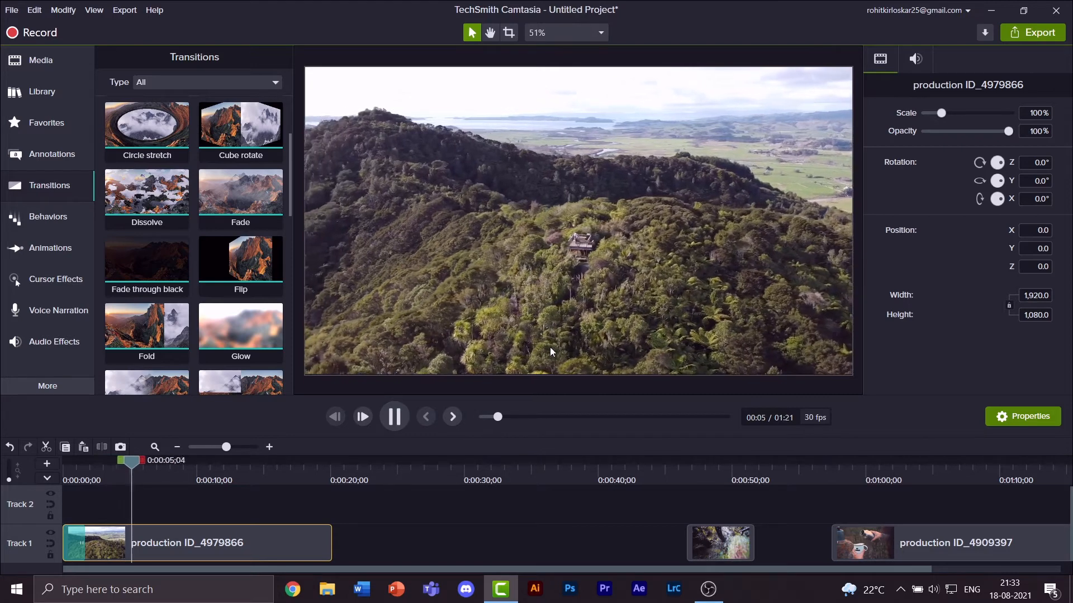
left_click(395, 418)
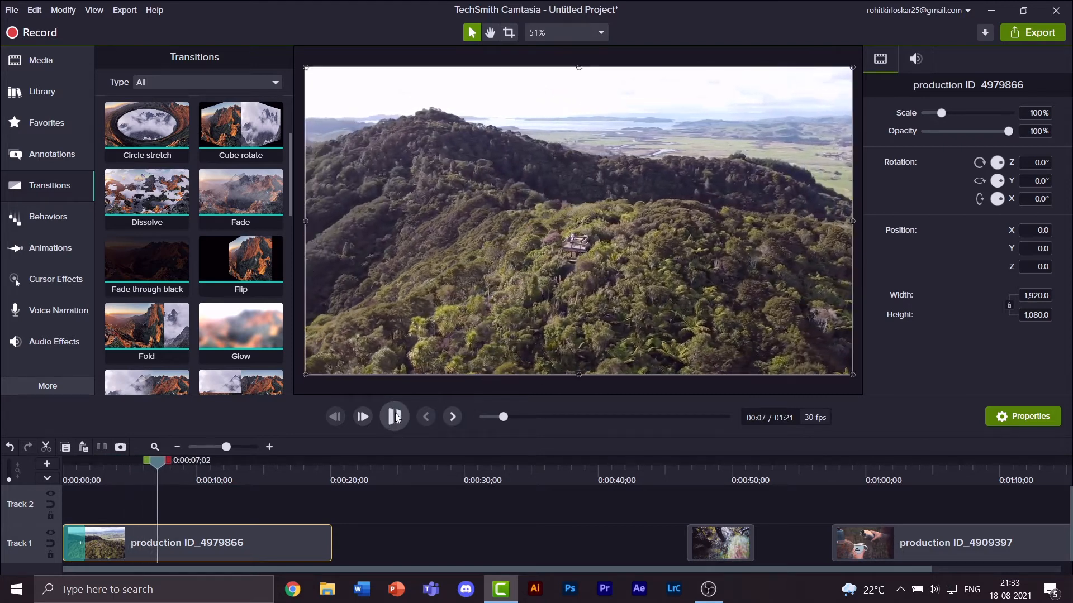
Add the Clip Speed visual effect to production ID_4979866 and bring up its speed and duration settings
left_click(50, 389)
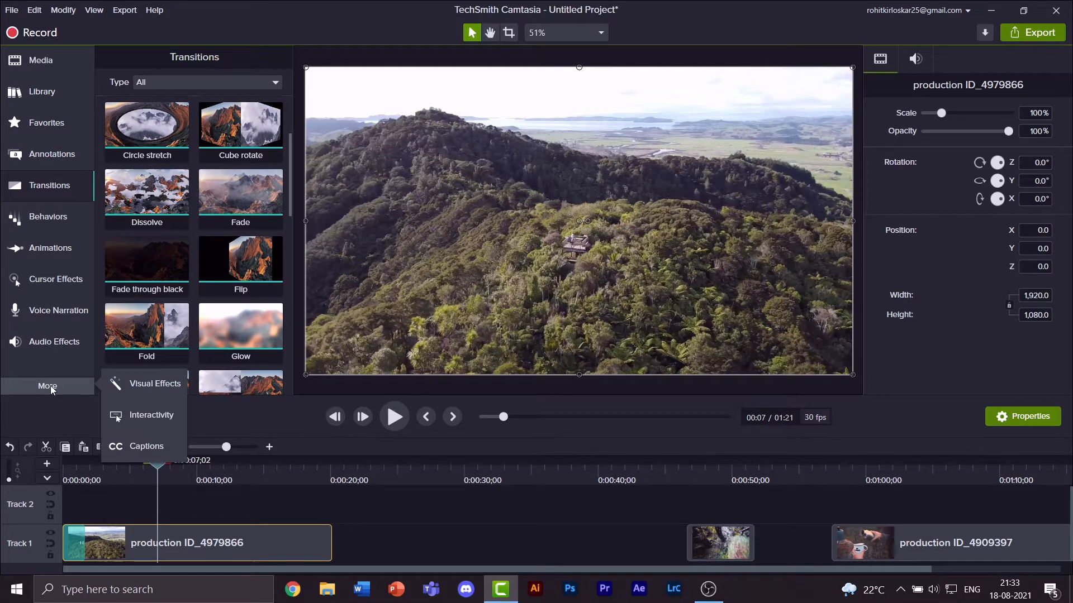
left_click(139, 386)
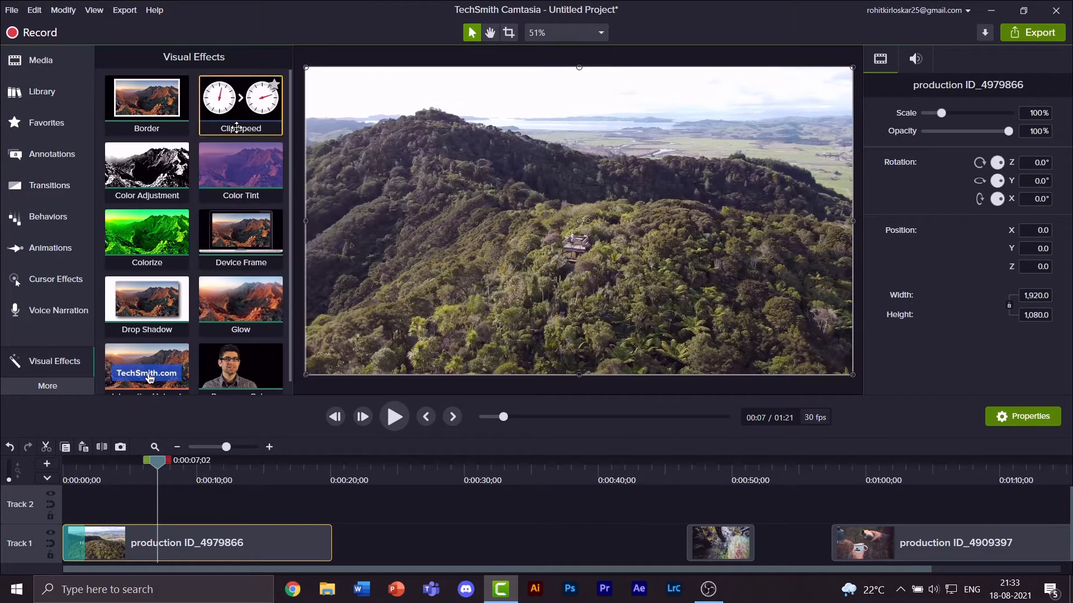
left_click_drag(237, 127, 188, 542)
scroll(977, 325, "down", 2)
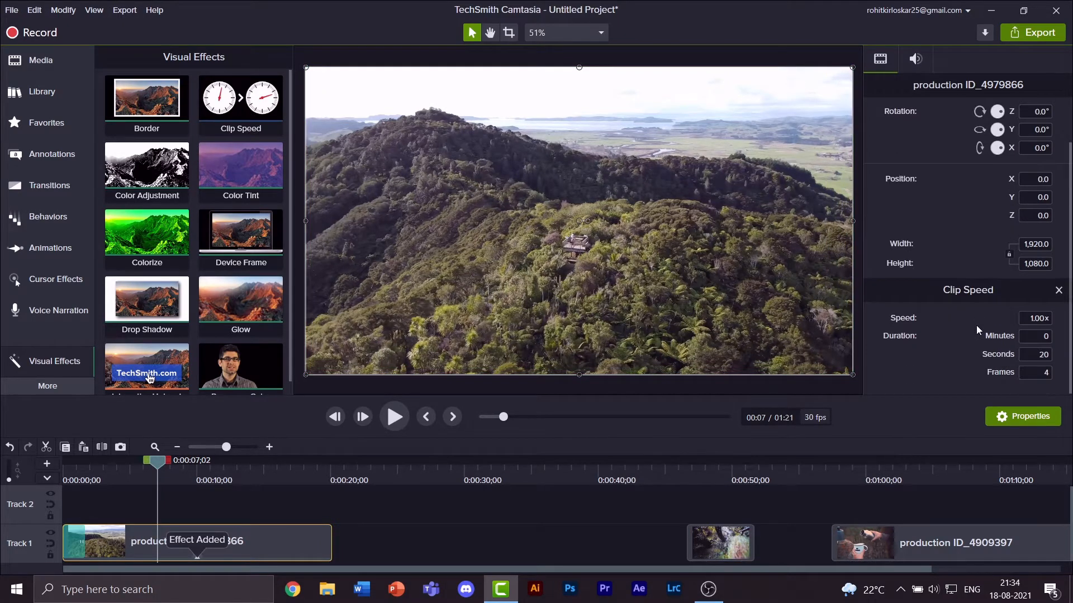
Examine the Clip Speed duration settings, the effect shown on the timeline clip and its available options
left_click(1038, 355)
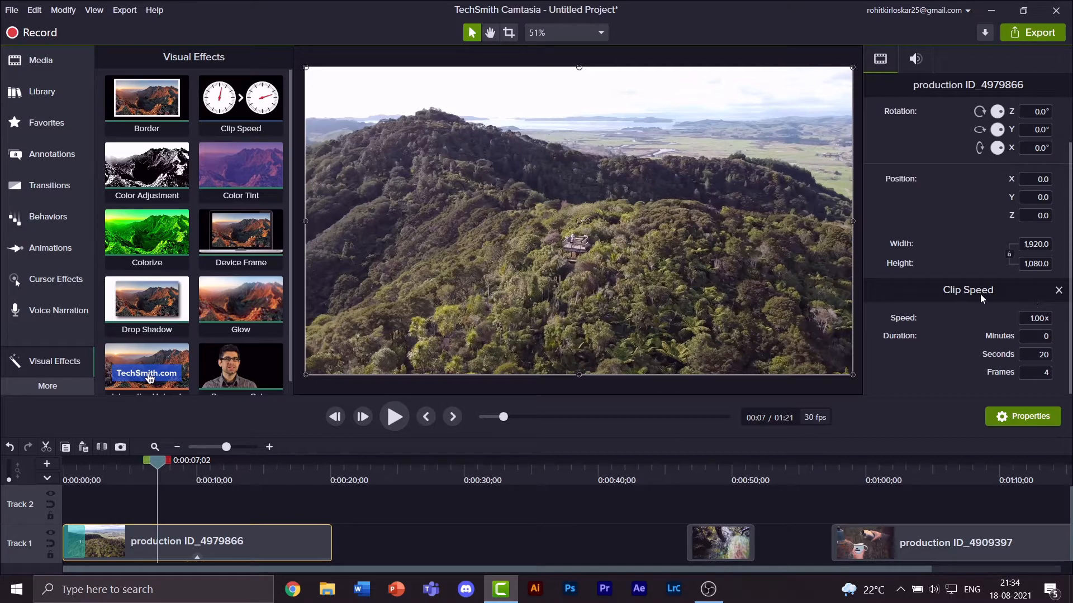
left_click(197, 557)
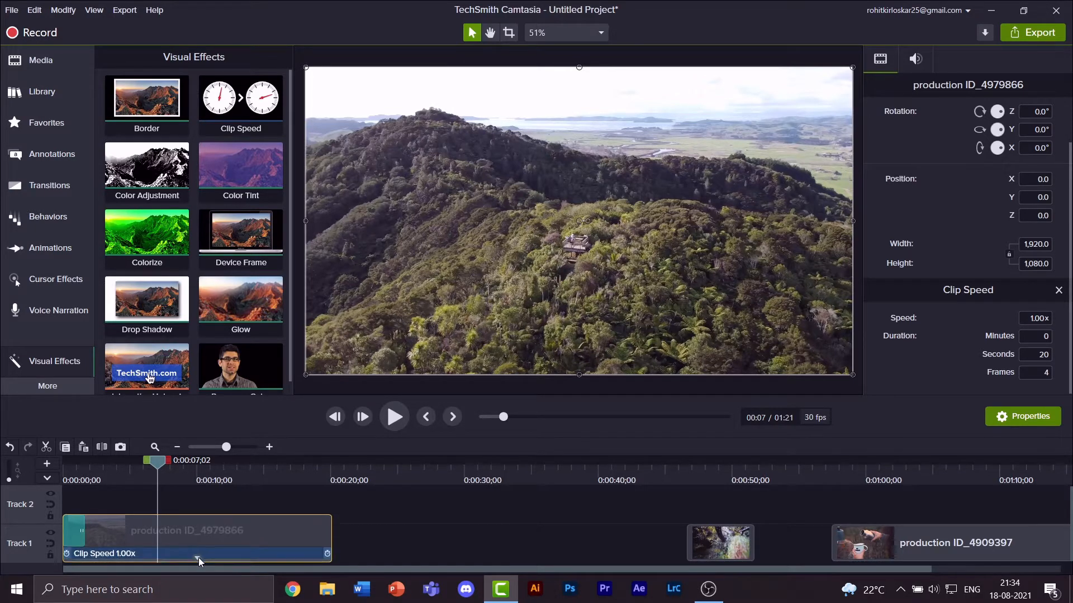
right_click(93, 556)
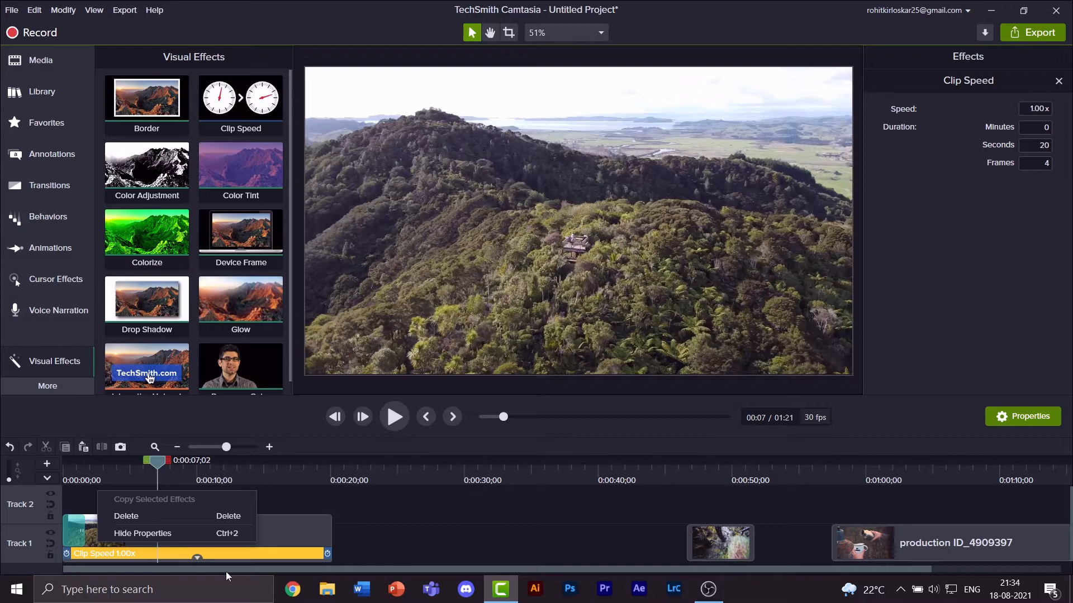
left_click(196, 560)
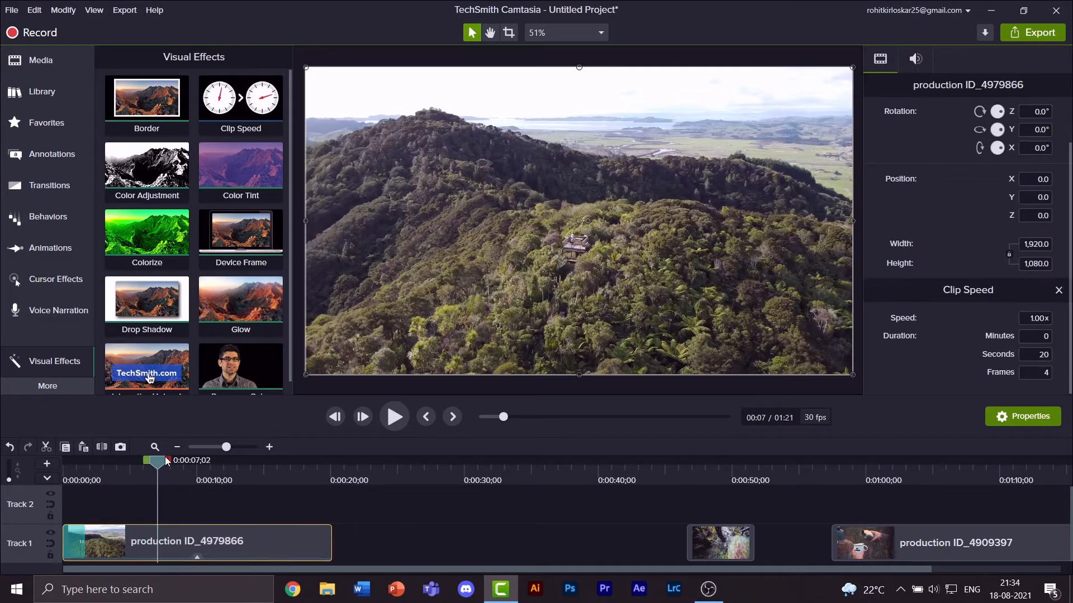
Set the Clip Speed of production ID_4979866 to 2.00x
left_click_drag(160, 468, 198, 459)
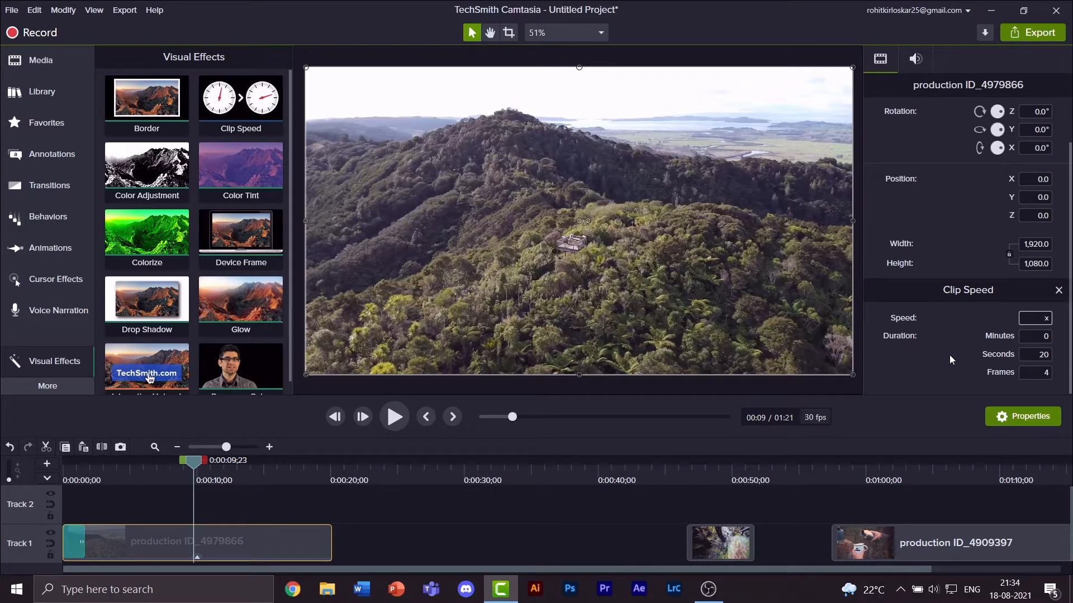
type("2")
key("Return")
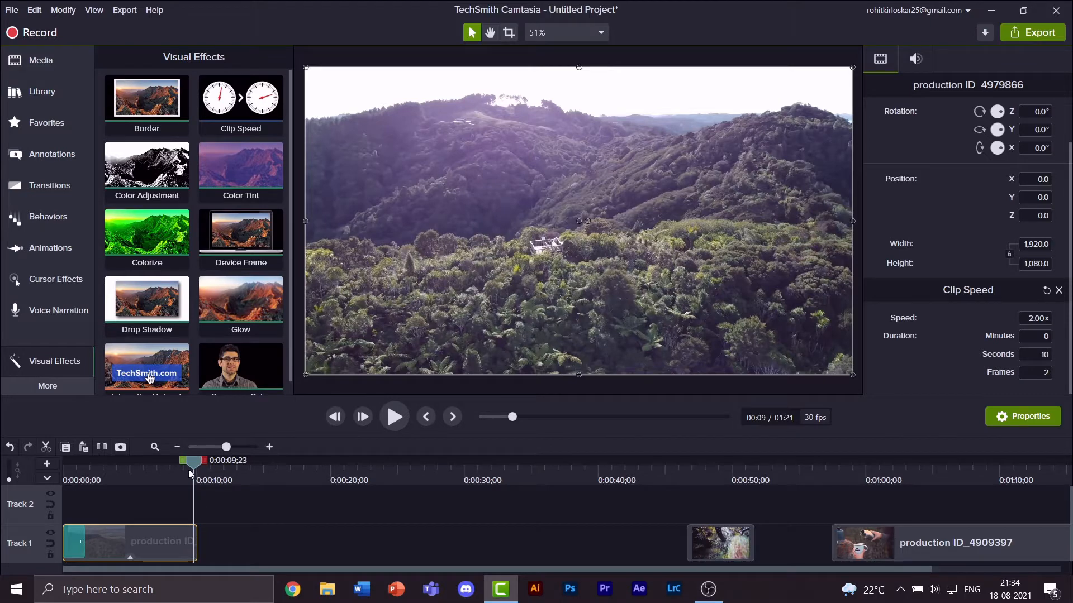
Play the sped-up production ID_4979866 clip from the beginning to preview the new speed
left_click_drag(200, 469, 40, 479)
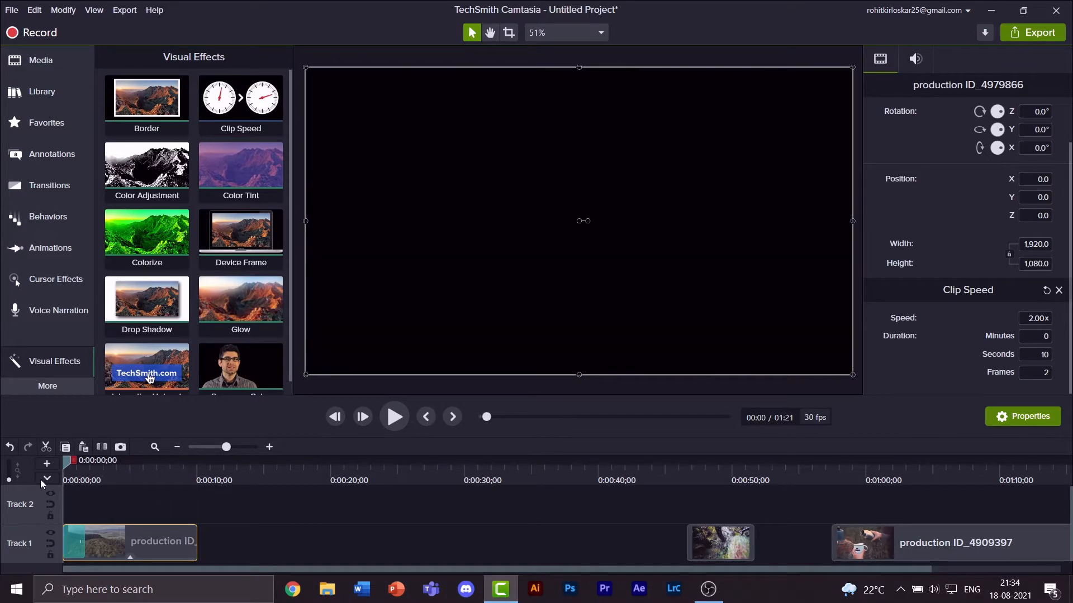
left_click(398, 424)
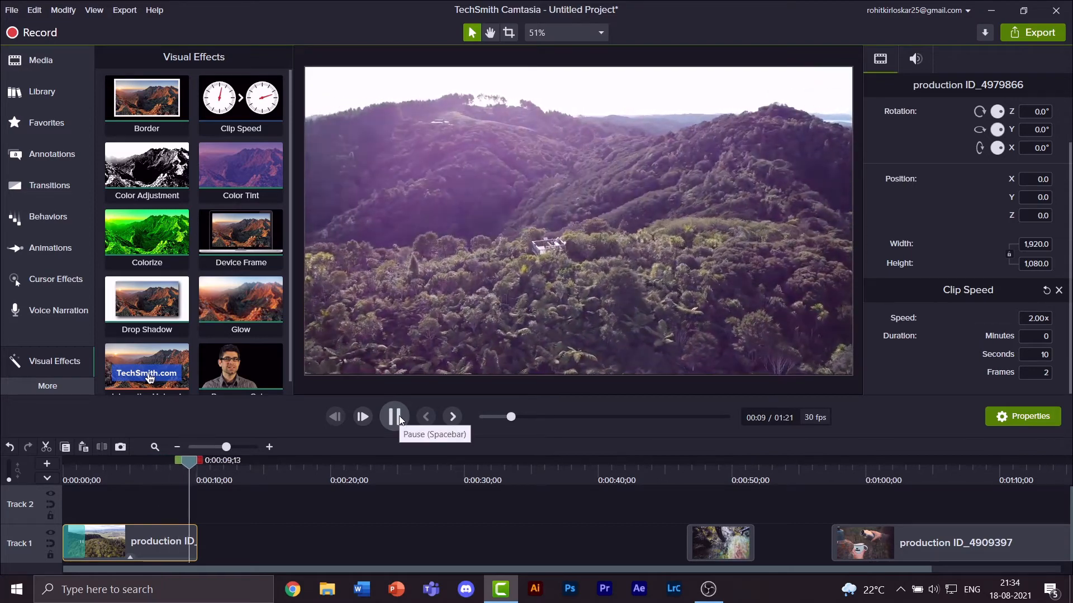
left_click(399, 419)
Move production ID_5025941 directly against the end of production ID_4979866 and add a Fade through black transition between the two clips
left_click_drag(724, 547, 539, 547)
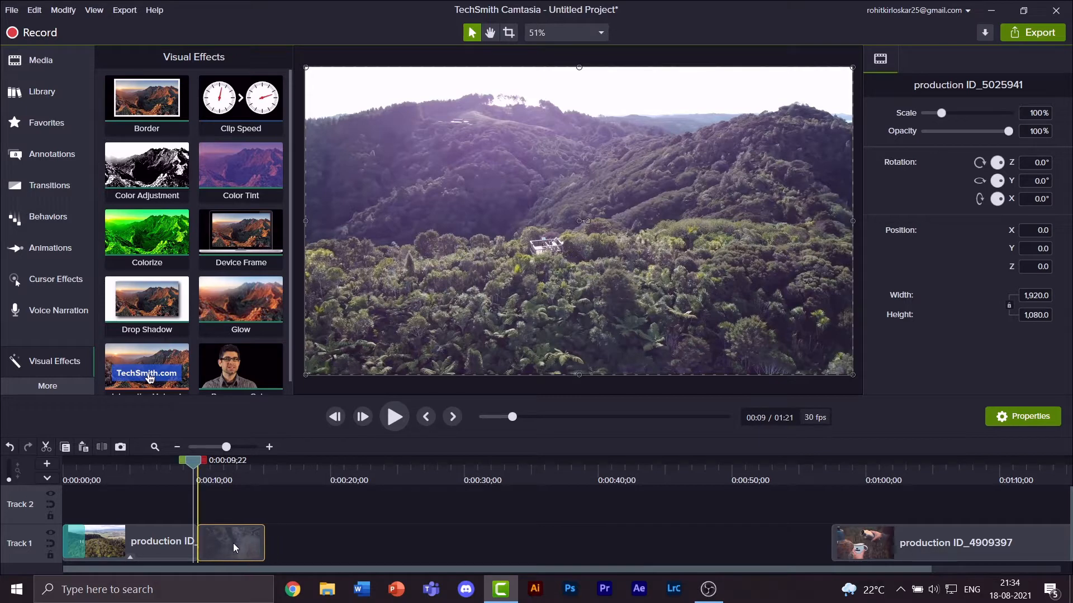
left_click_drag(194, 462, 223, 462)
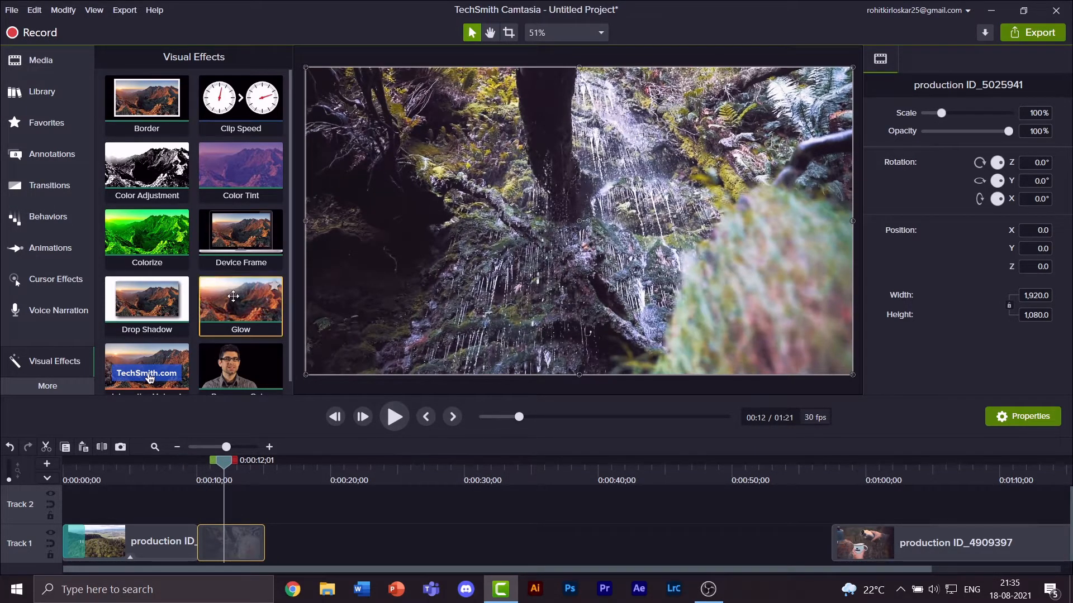
left_click(64, 181)
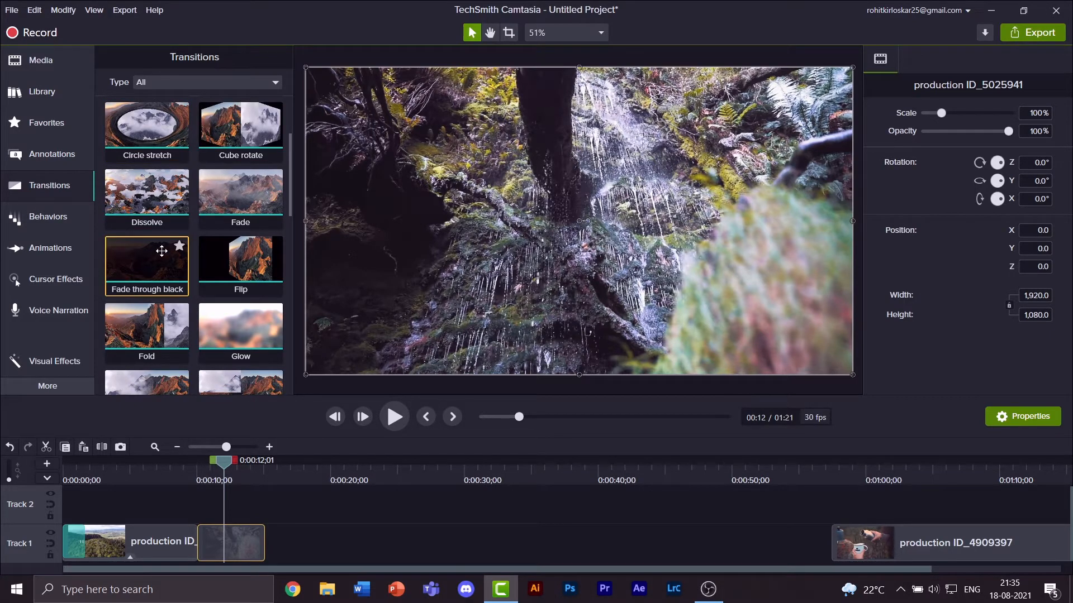
left_click_drag(159, 252, 196, 539)
left_click_drag(224, 461, 177, 464)
left_click(204, 541)
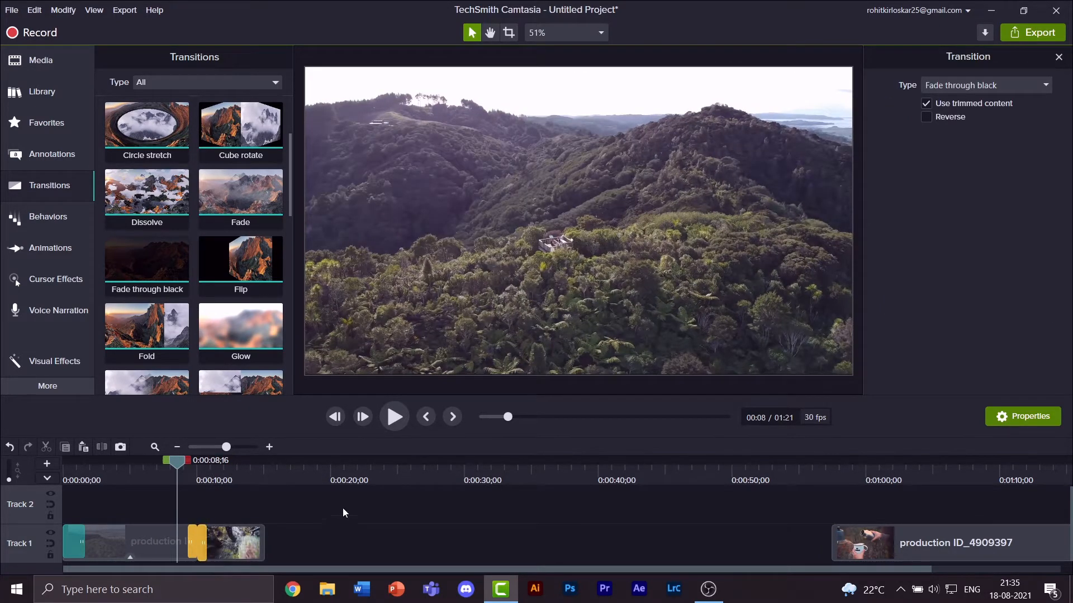
Preview the Fade through black transition and move production ID_4909397 directly against the end of production ID_5025941
left_click(401, 421)
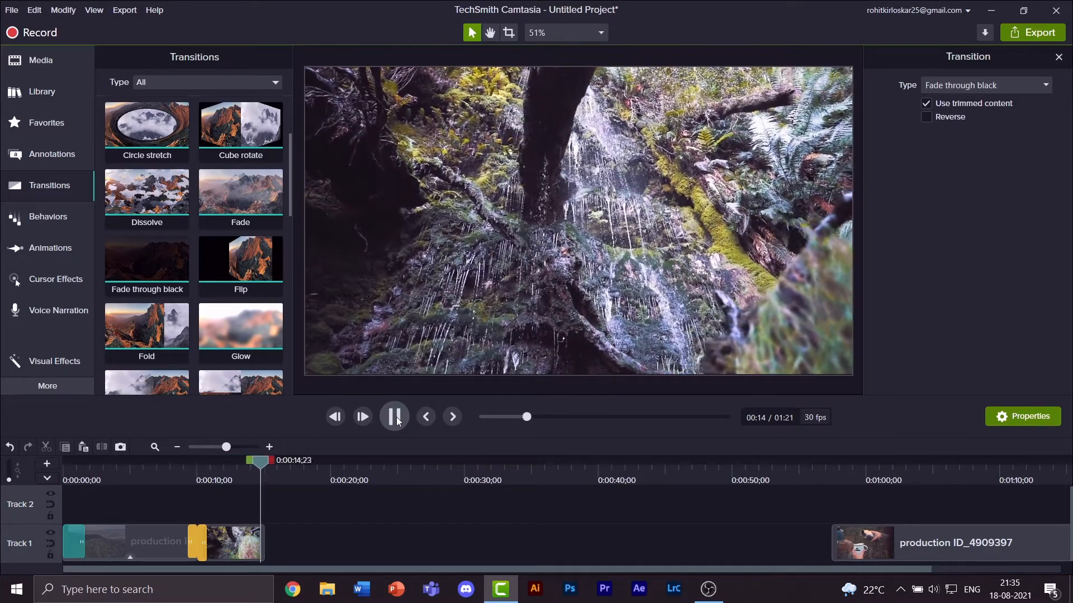
left_click(397, 421)
left_click_drag(949, 545, 373, 545)
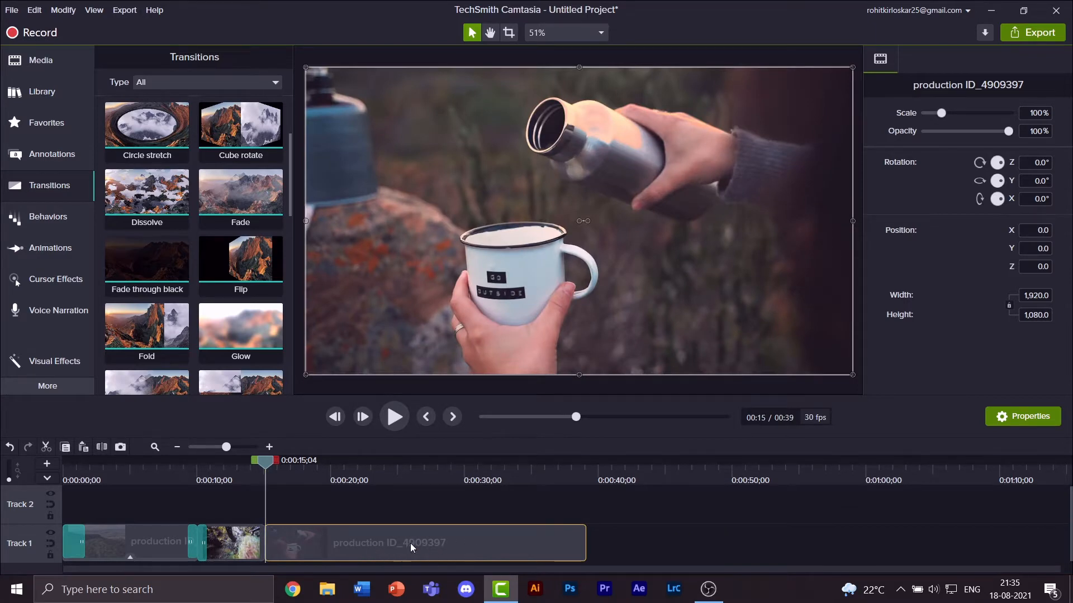
left_click_drag(339, 538, 340, 537)
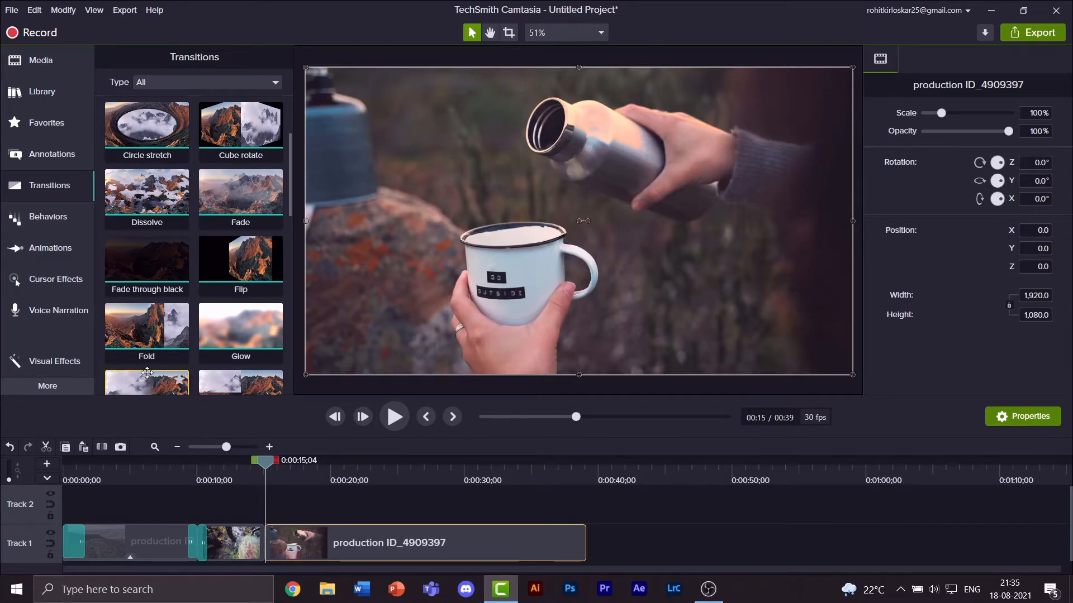
Apply the Clip Speed visual effect to production ID_4909397 and set its speed to 2.00x
left_click(54, 363)
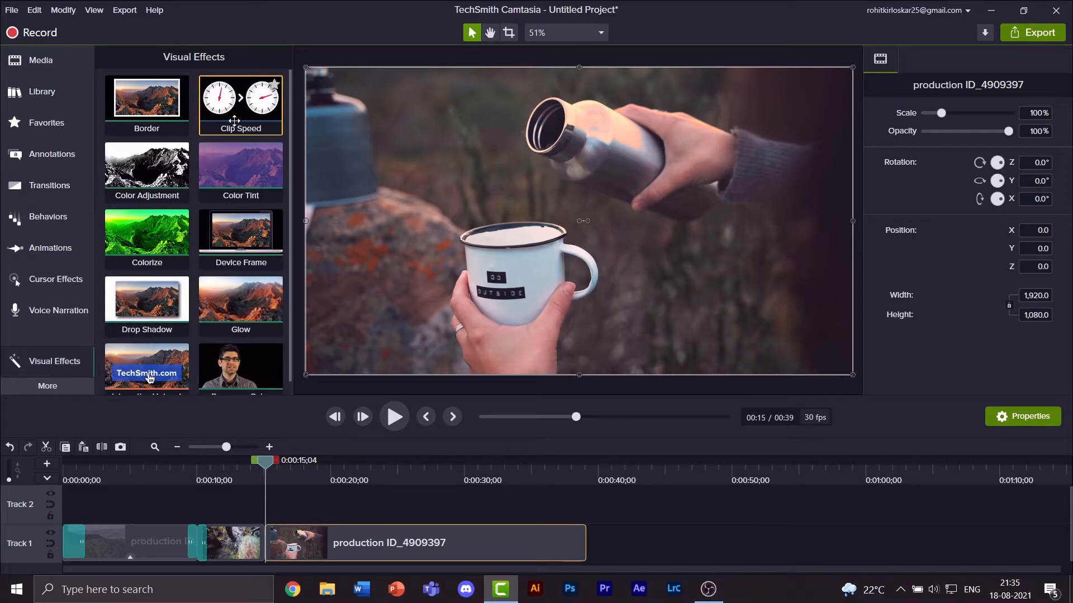
left_click_drag(235, 121, 425, 539)
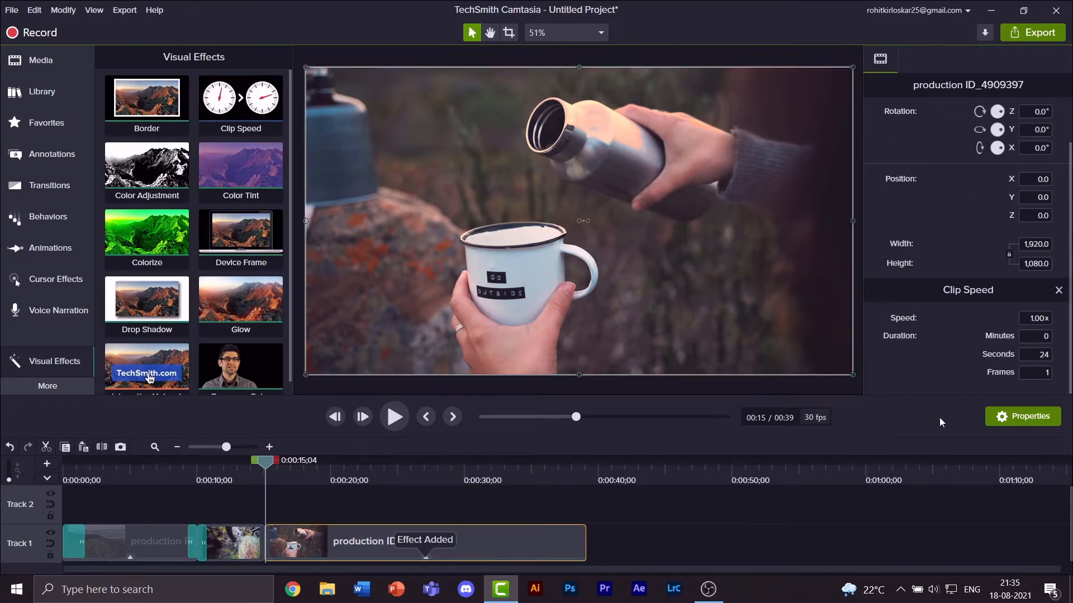
left_click(1035, 325)
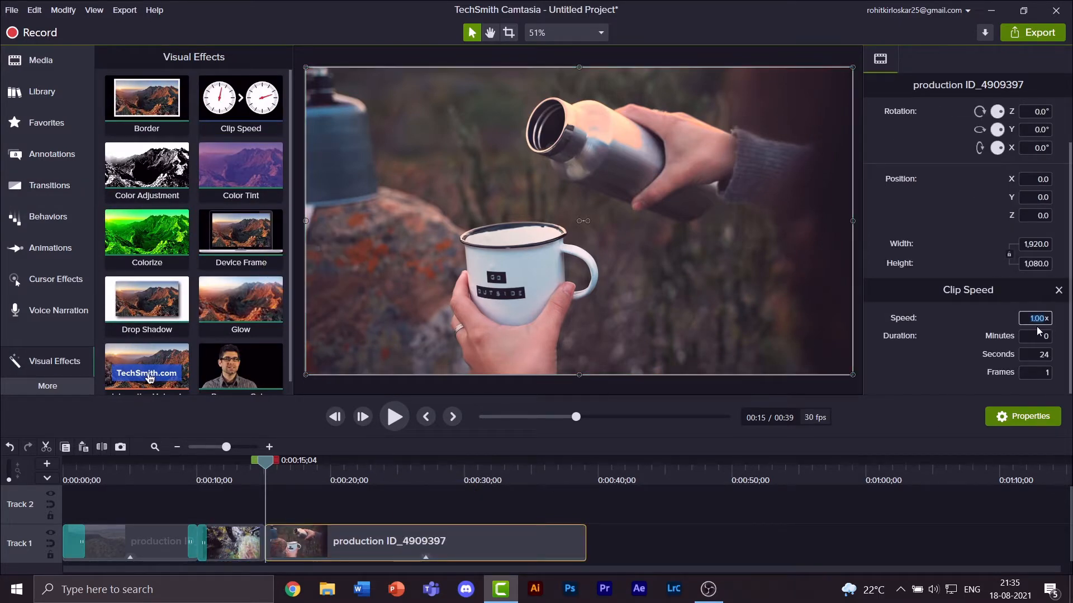
type("2x")
key("Return")
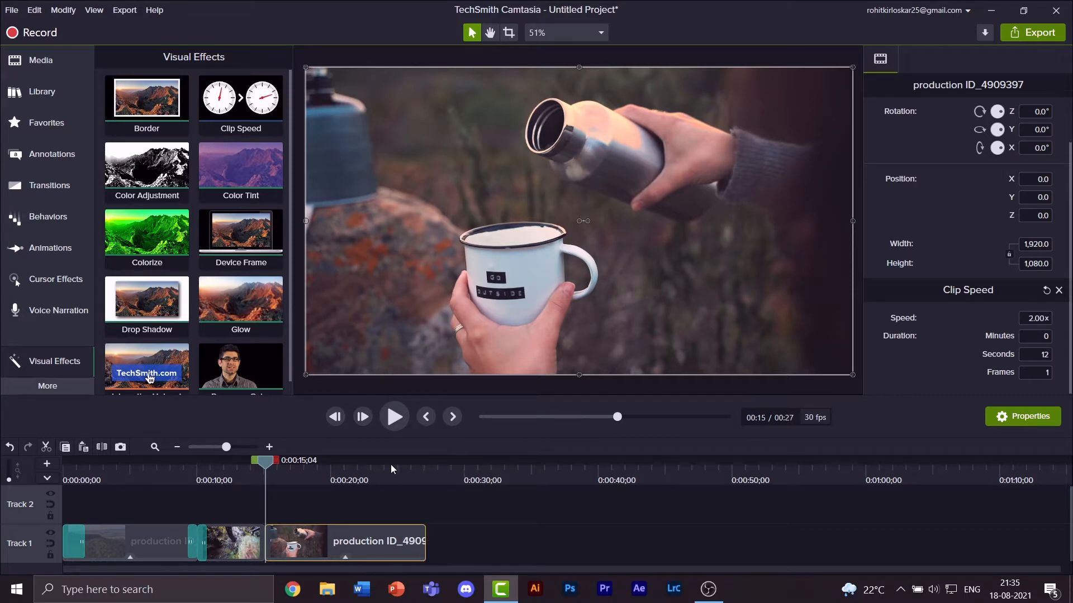
Add a Glow transition at the cut between production ID_5025941 and production ID_4909397
left_click_drag(265, 460, 232, 460)
left_click(59, 184)
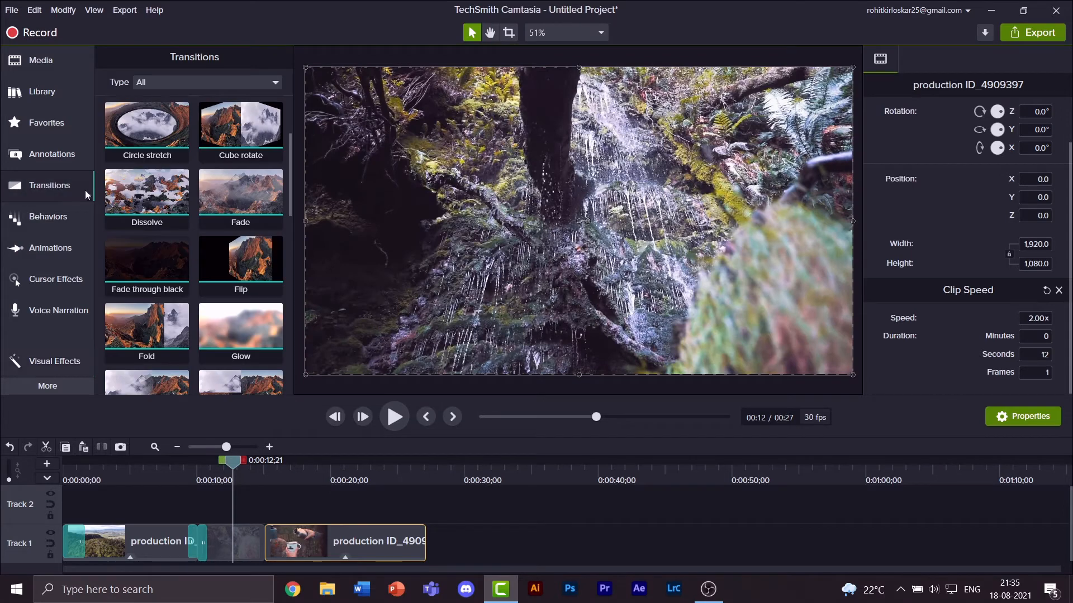
left_click_drag(223, 466, 328, 478)
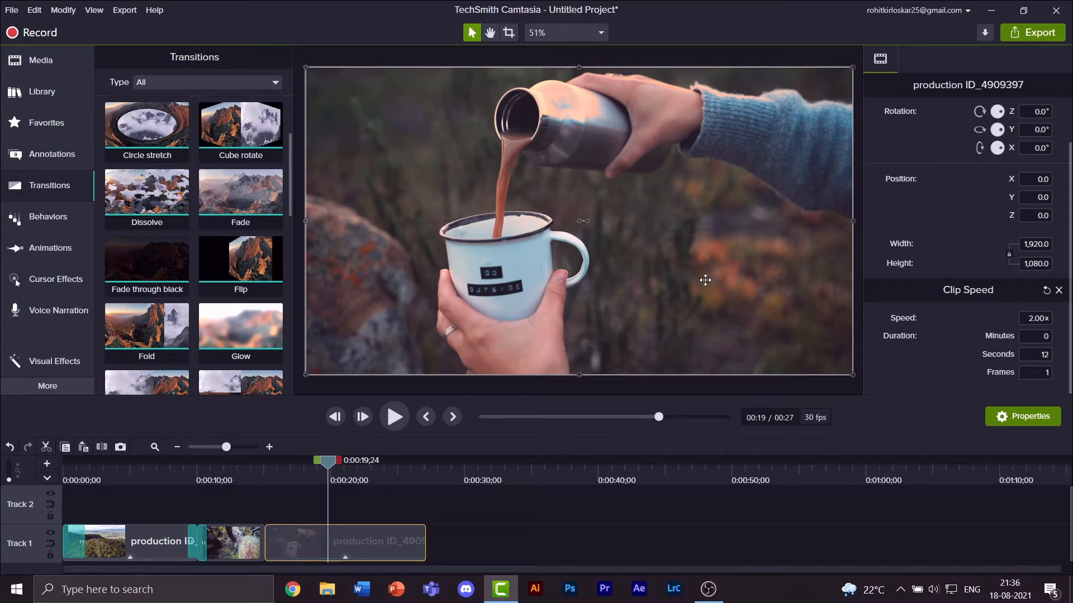
scroll(268, 310, "down", 1)
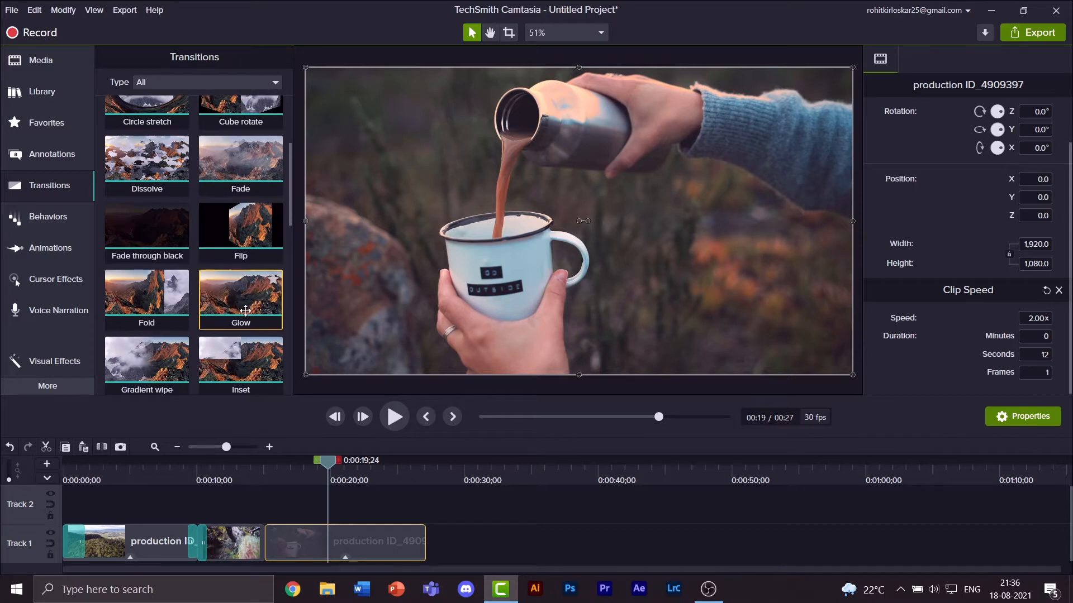
left_click_drag(243, 317, 262, 538)
Play the Glow transition and the sped-up production ID_4909397 clip from just before the cut
left_click_drag(326, 467, 256, 487)
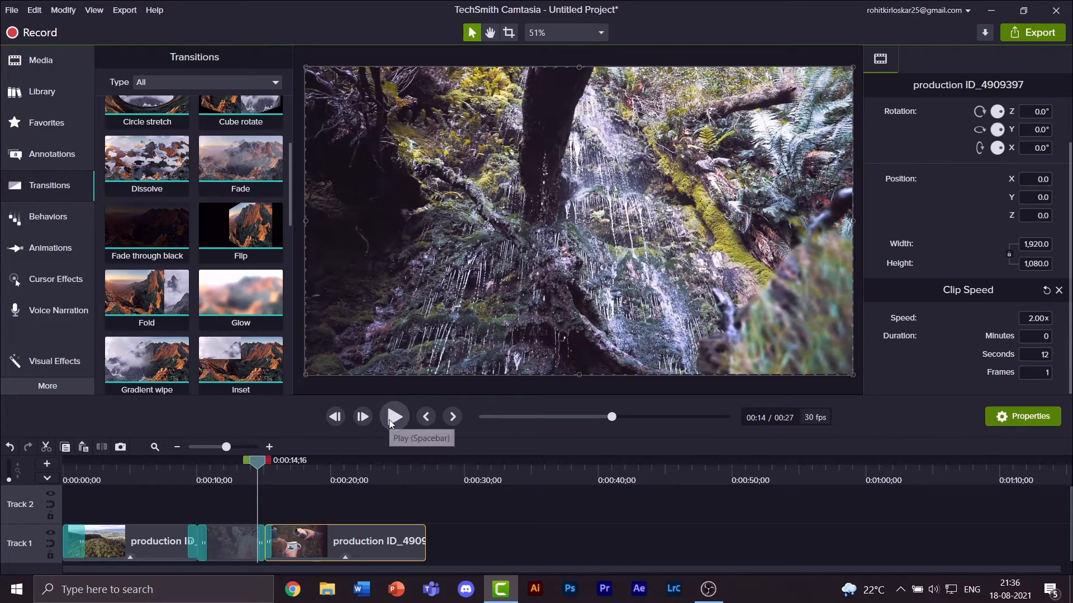
left_click(389, 420)
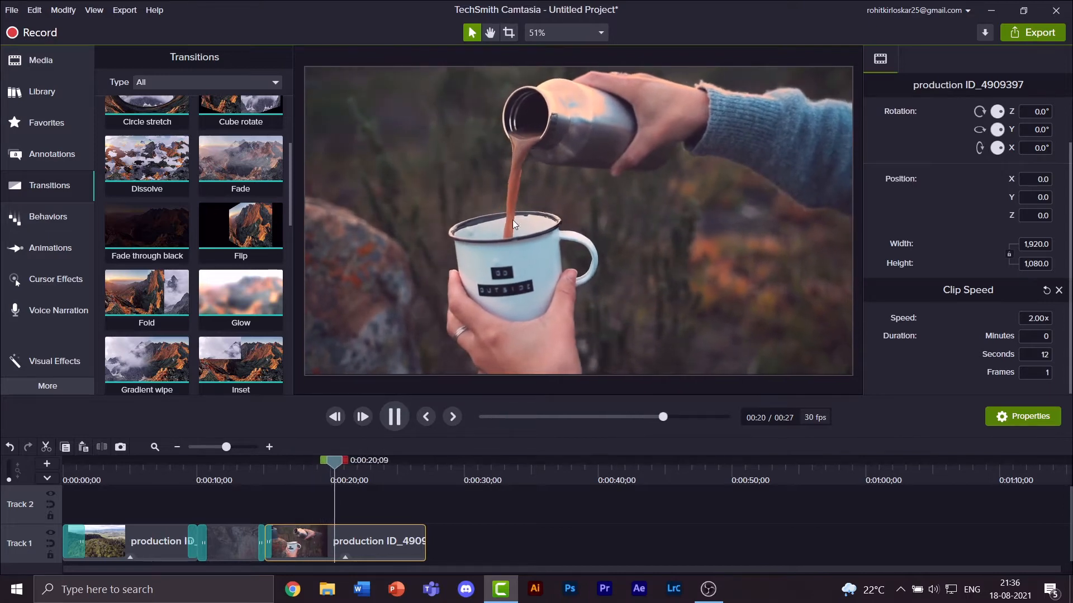
left_click(394, 417)
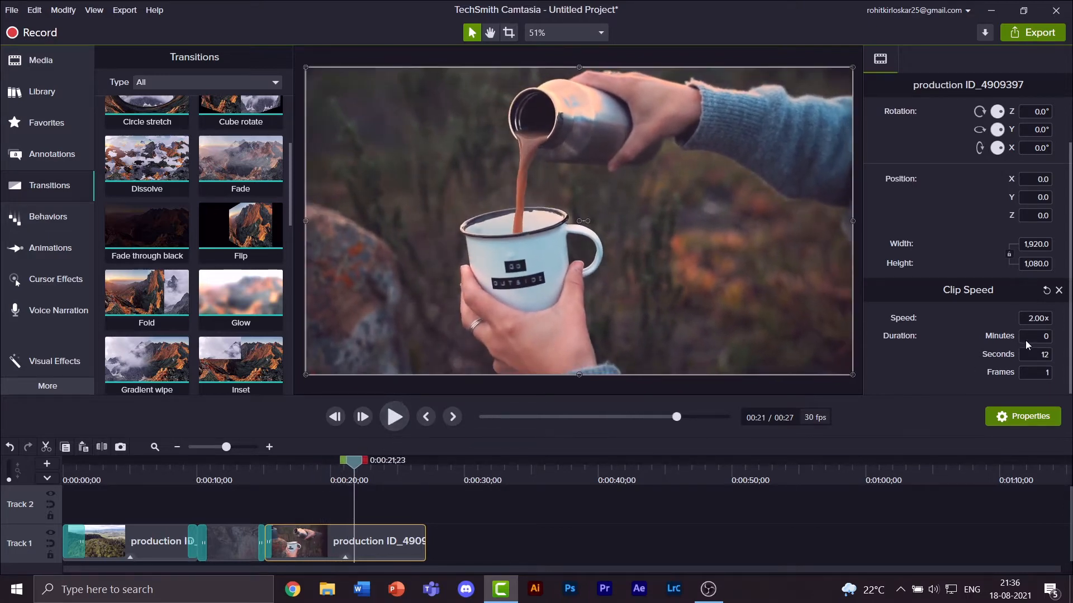
Set the Clip Speed of production ID_4909397 to 0.50x and play the slowed clip from near its start
left_click(1034, 320)
left_click(969, 357)
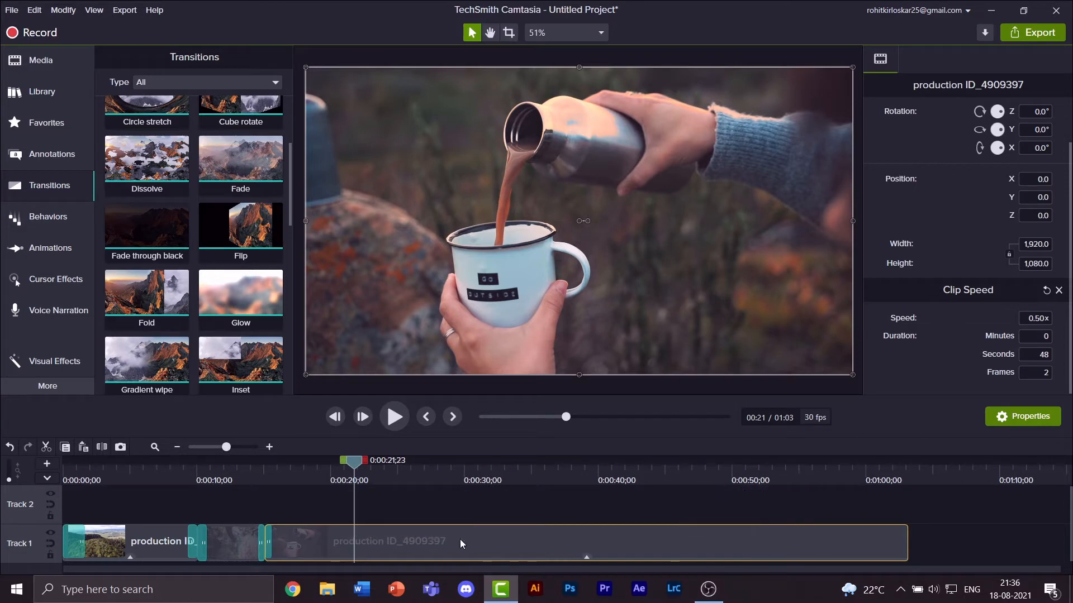
left_click_drag(354, 462, 284, 479)
left_click(403, 422)
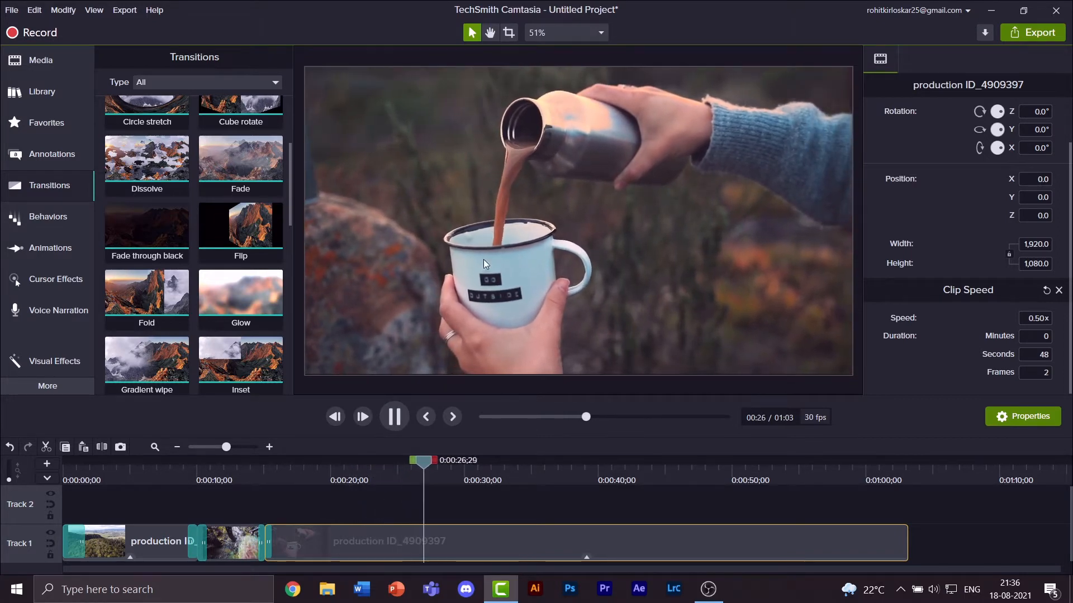
left_click(395, 418)
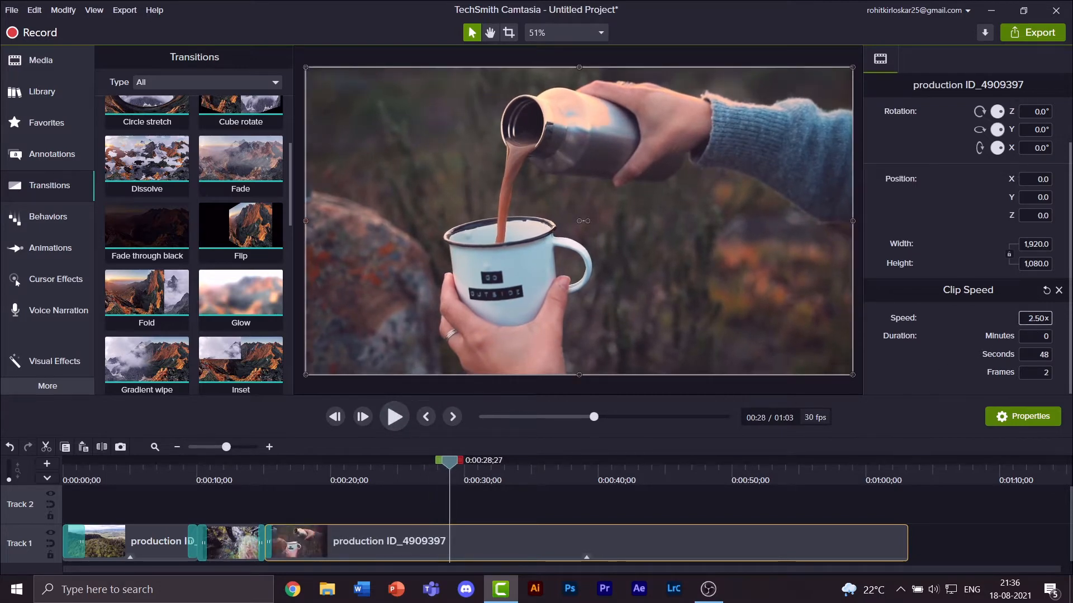
Set the Clip Speed of production ID_4909397 back to 2.00x
key("BackSpace")
key("BackSpace")
key("BackSpace")
key("Return")
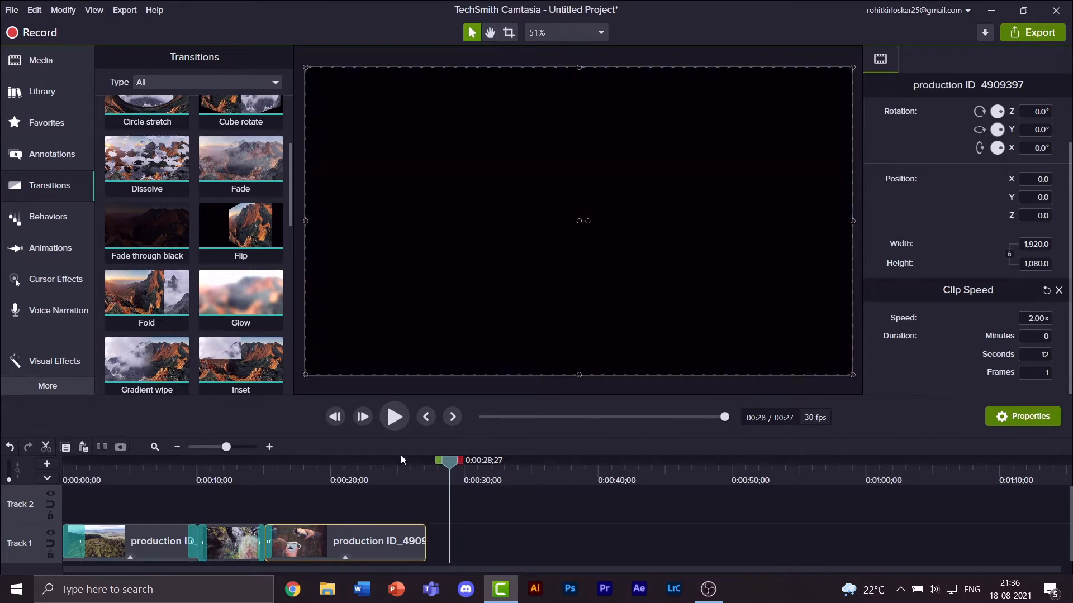
Play production ID_4909397 from near its start and cut the portion from 0:00:21;29 to the clip's end
left_click_drag(453, 467, 277, 481)
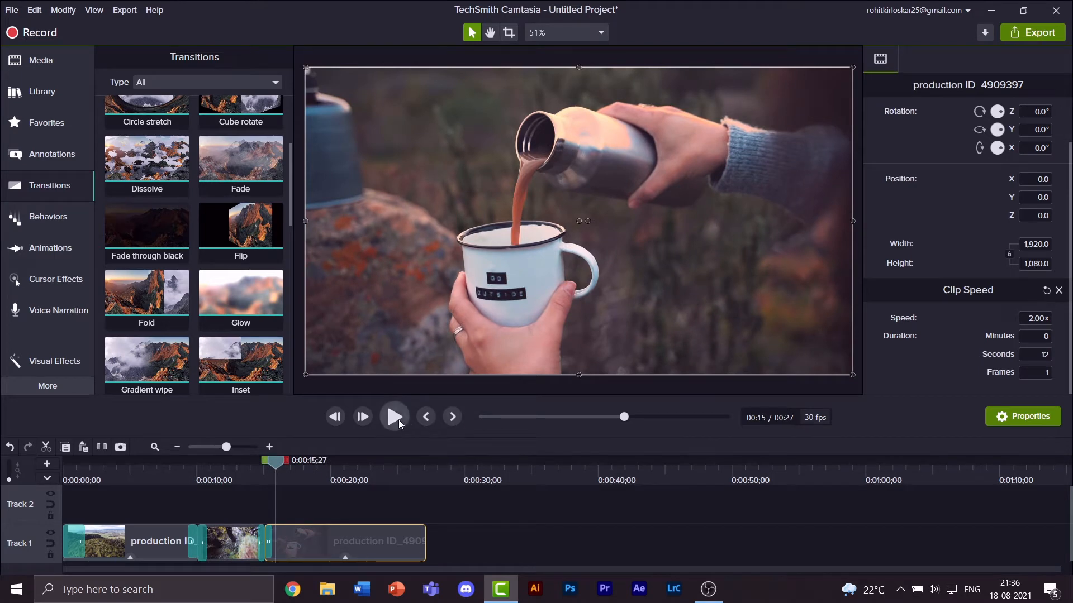
left_click(398, 420)
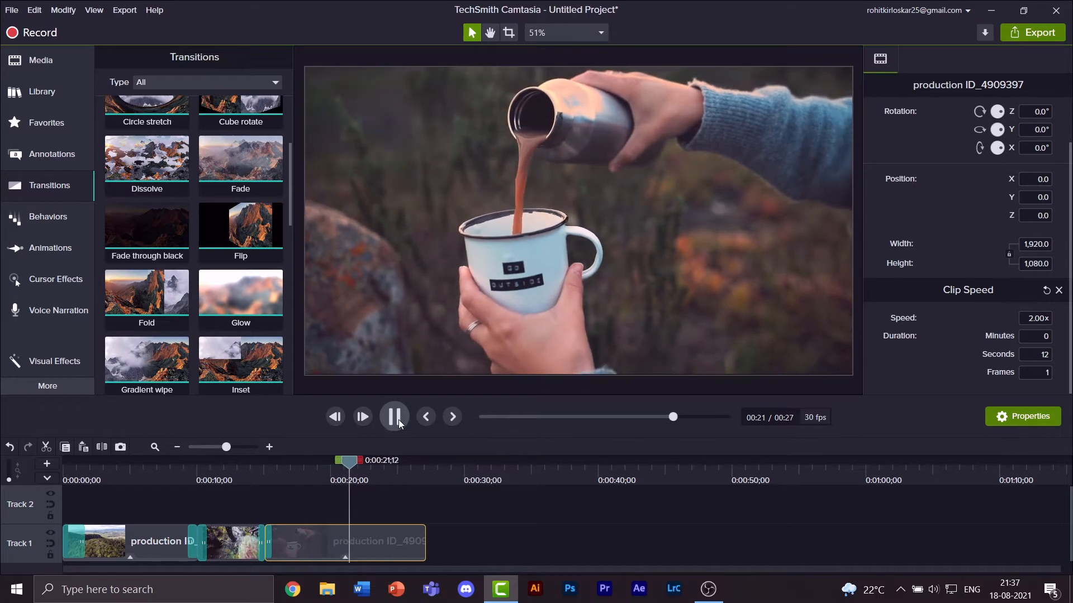
left_click(398, 421)
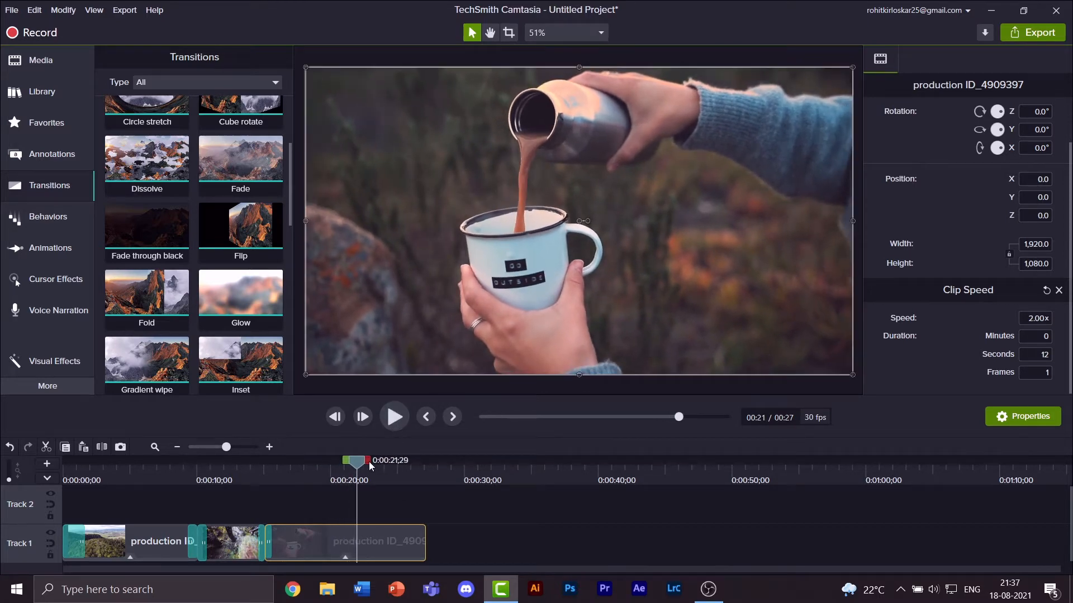
left_click_drag(369, 462, 443, 467)
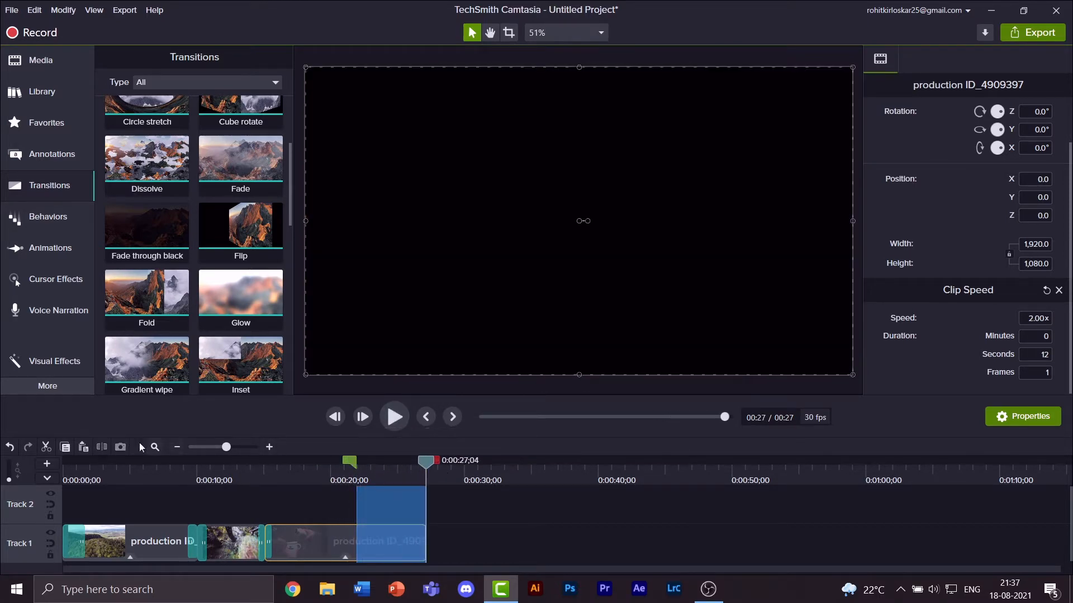
left_click(46, 447)
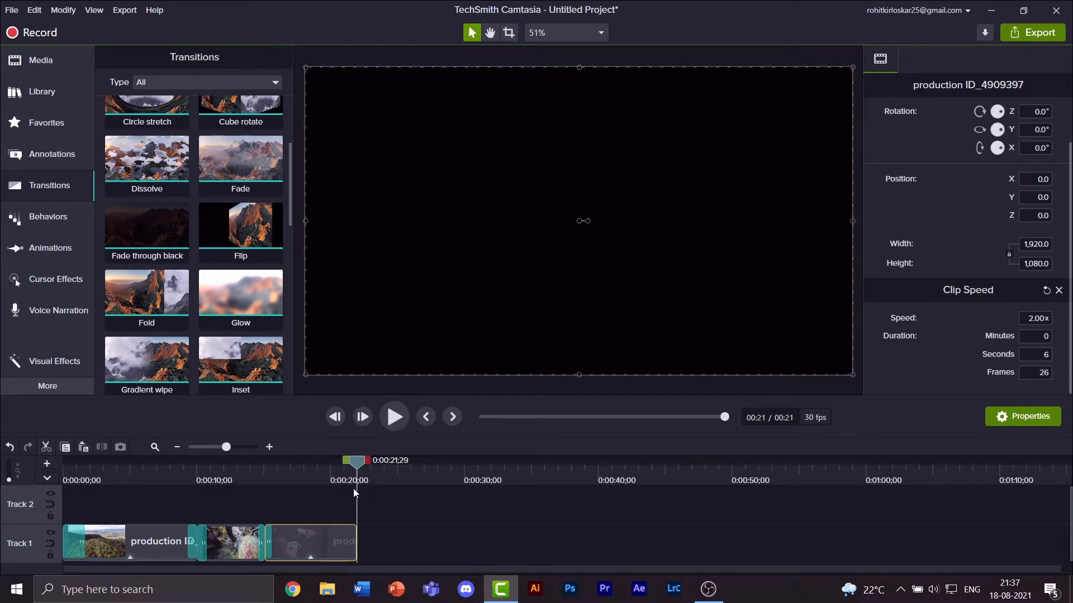
Apply the Device Frame visual effect to production ID_4909397 and place the playhead at 0:00:16;23 to show the framed clip
left_click_drag(358, 468, 236, 450)
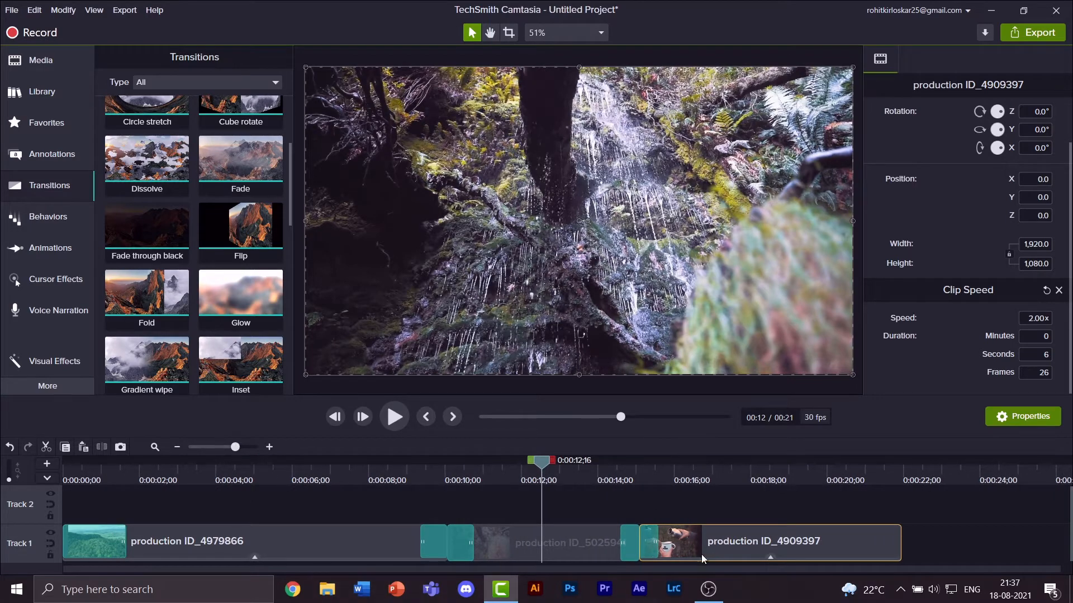
left_click_drag(538, 464, 406, 478)
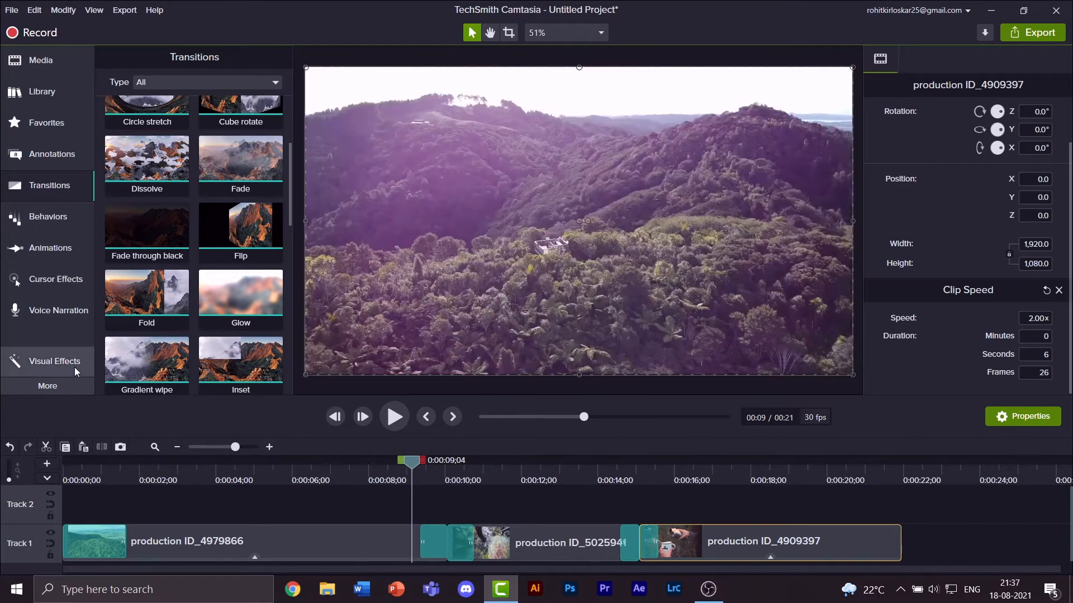
left_click(69, 364)
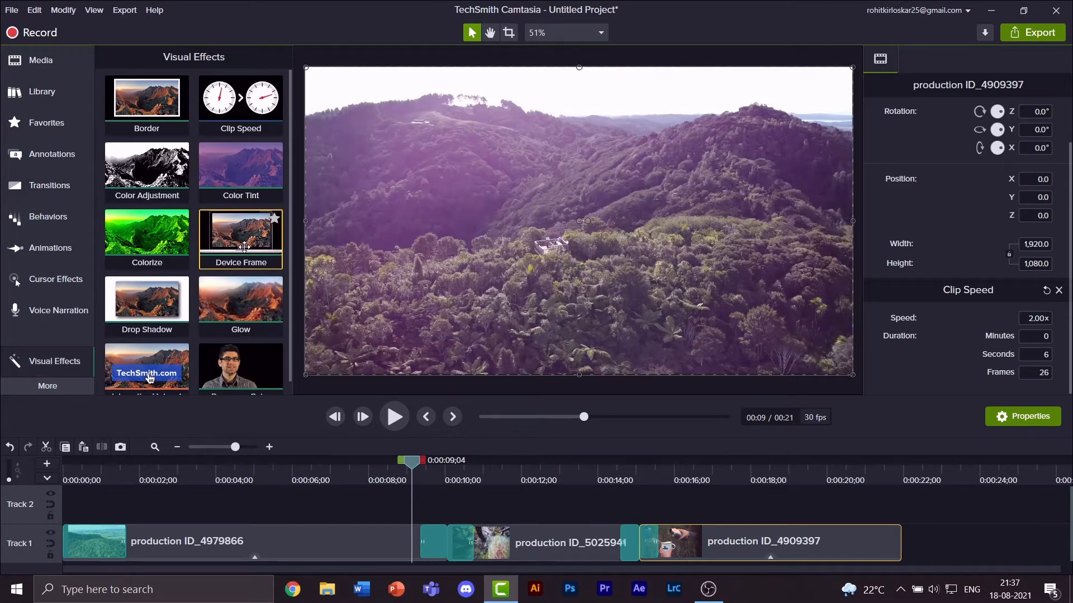
left_click_drag(244, 248, 768, 533)
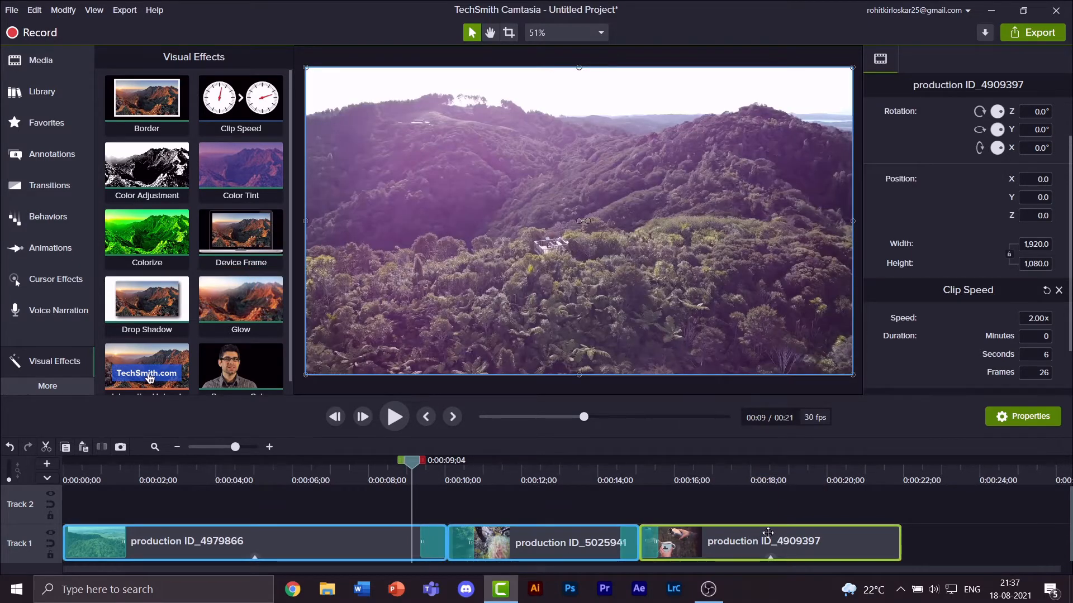
left_click_drag(412, 460, 700, 465)
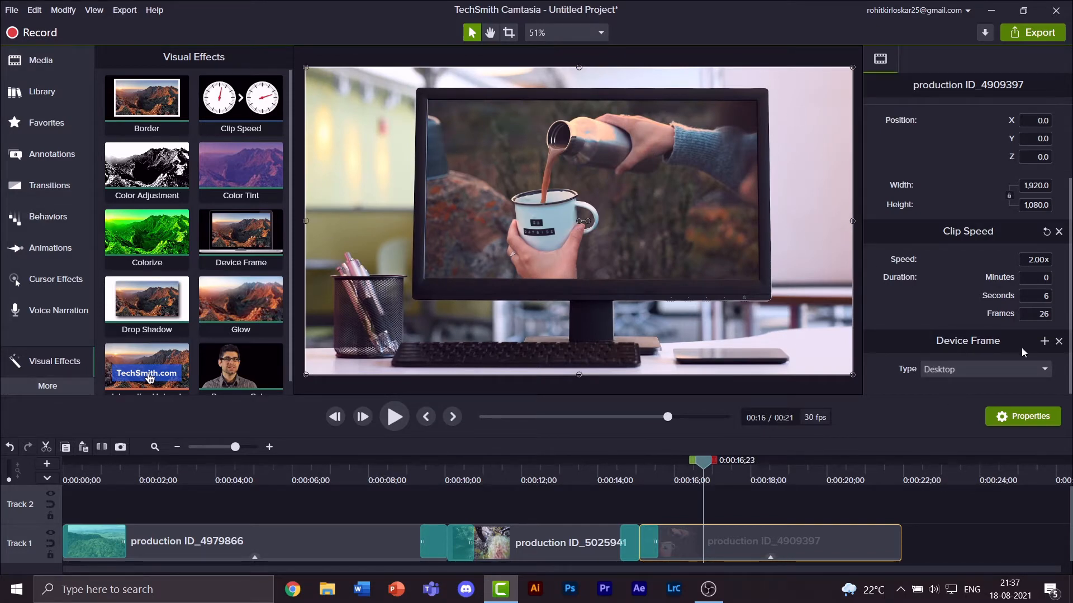
Try the iPhone, MacBook Pro and Google Pixel frame types on production ID_4909397 and remove the Device Frame effect
left_click(1006, 369)
left_click(950, 404)
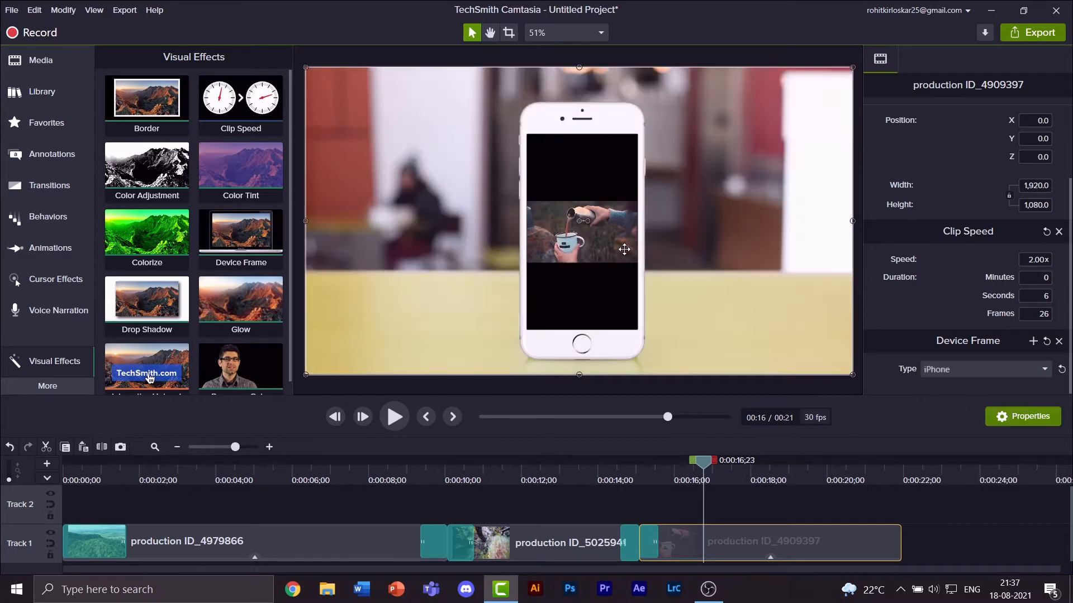
left_click(1001, 368)
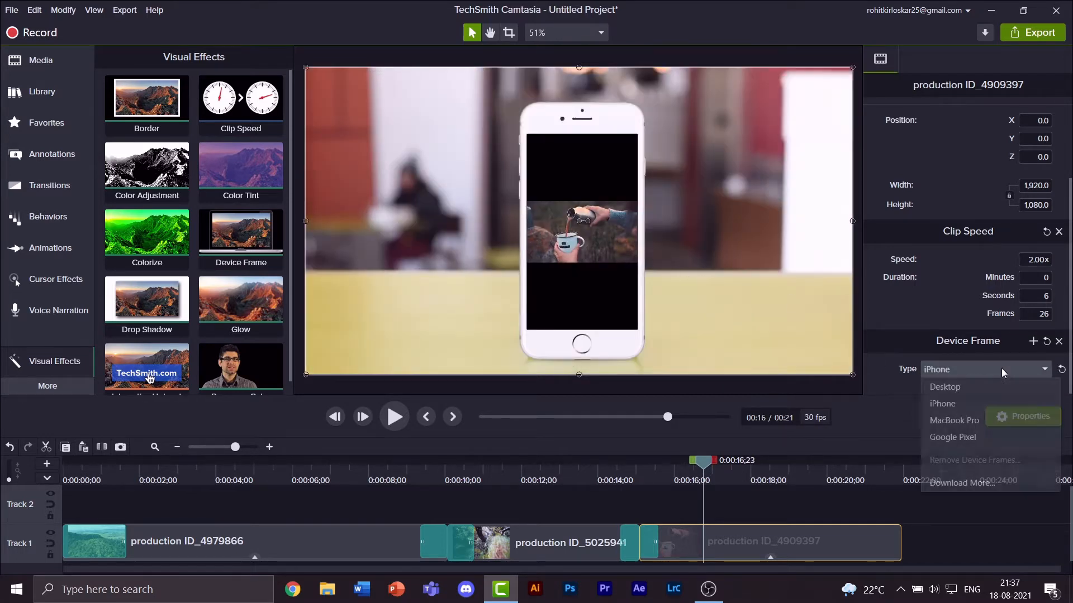
left_click(971, 420)
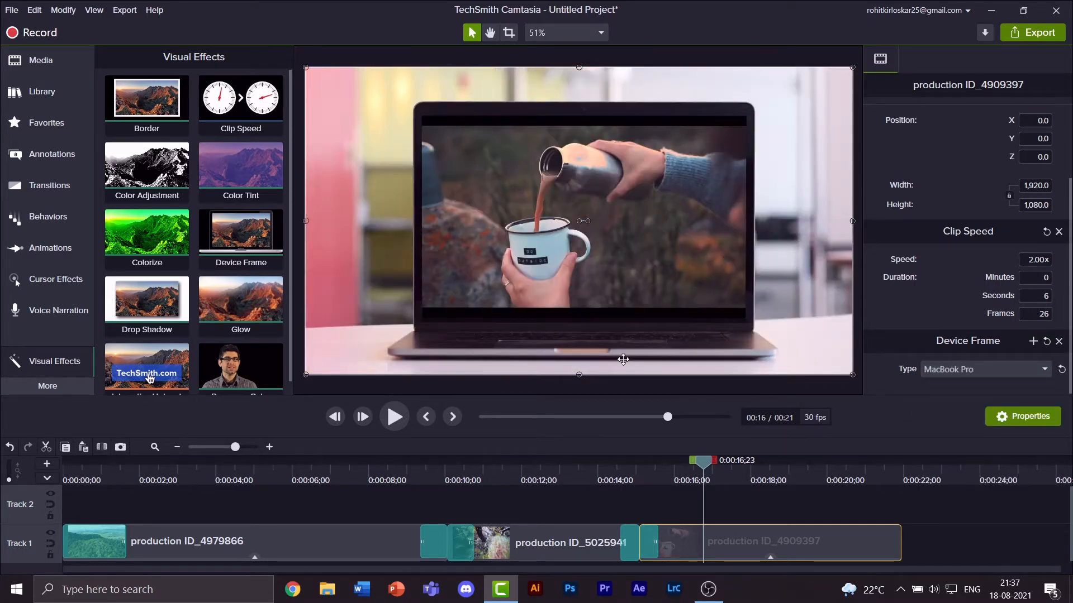
left_click(1013, 373)
left_click(978, 432)
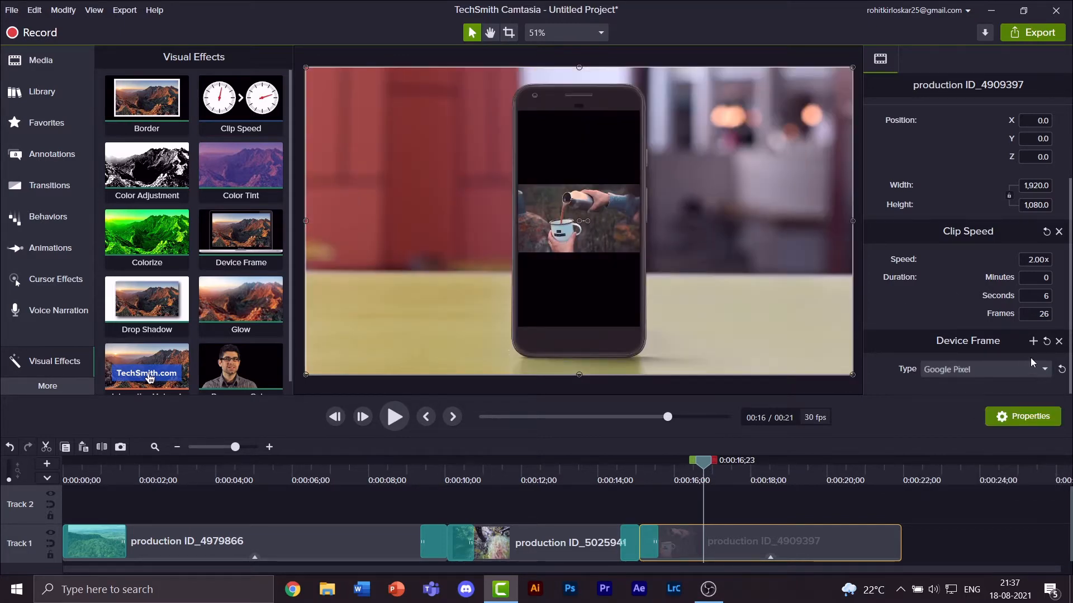
left_click(1059, 342)
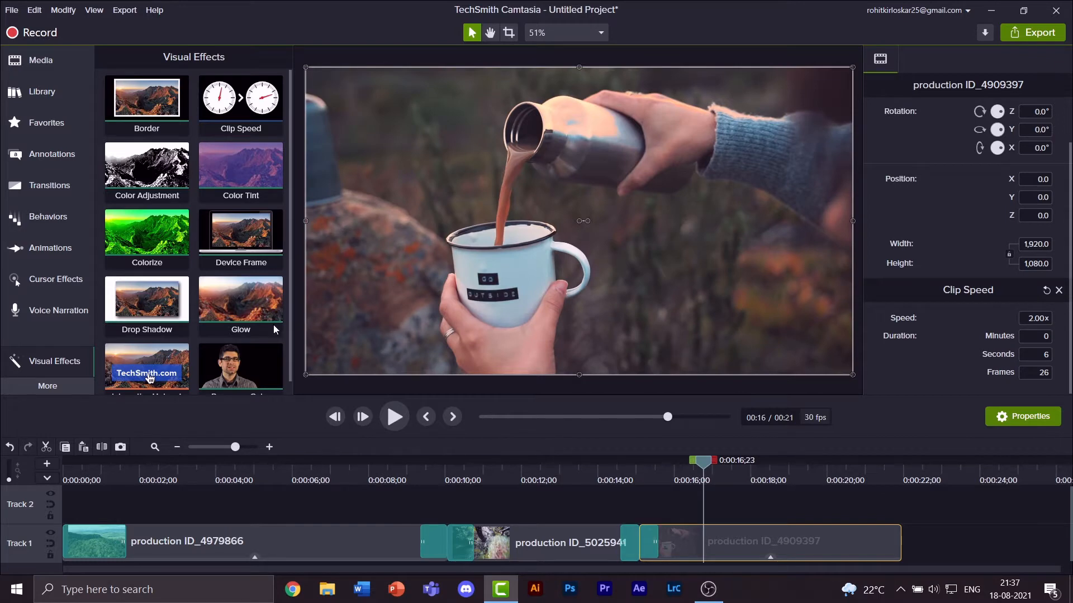
Add the Drop Shadow effect to production ID_4909397 and shrink the clip on the canvas to about 1,712 by 963
scroll(144, 311, "down", 1)
left_click_drag(144, 311, 705, 532)
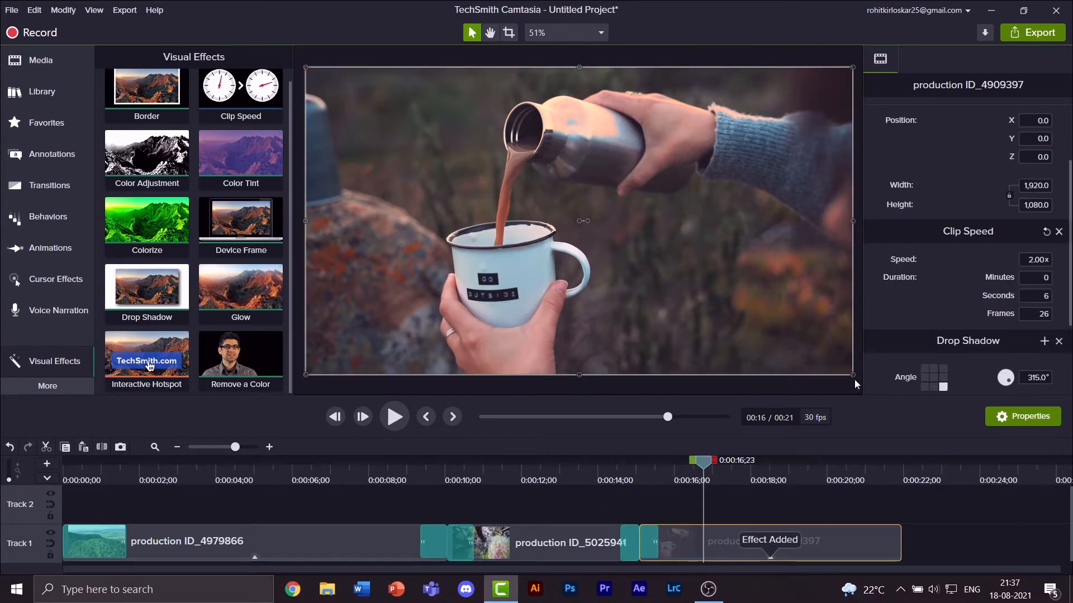
left_click_drag(853, 375, 819, 356)
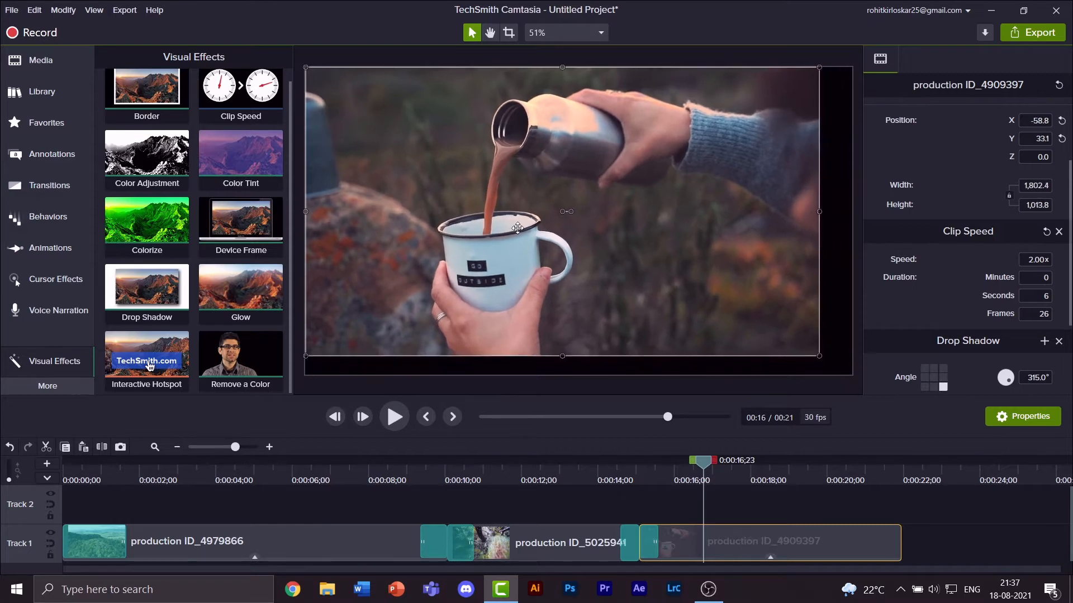
left_click_drag(306, 67, 331, 81)
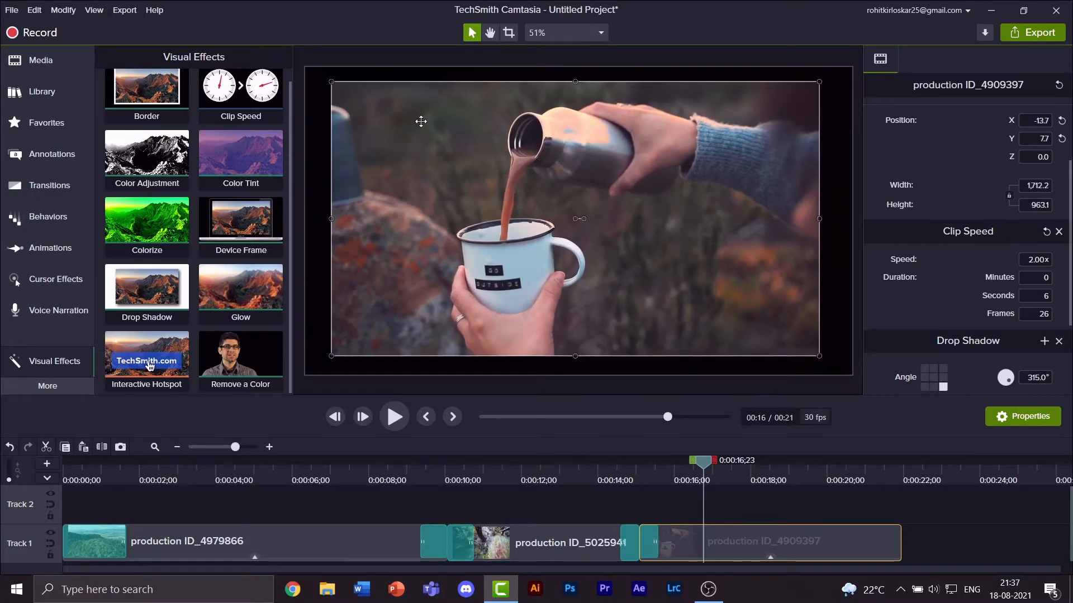
Nudge production ID_4909397 on the canvas and set its Drop Shadow to 23% opacity and a 231.3° angle
mouse_move(420, 121)
left_mouse_down()
mouse_move(417, 112)
mouse_move(422, 121)
left_mouse_up()
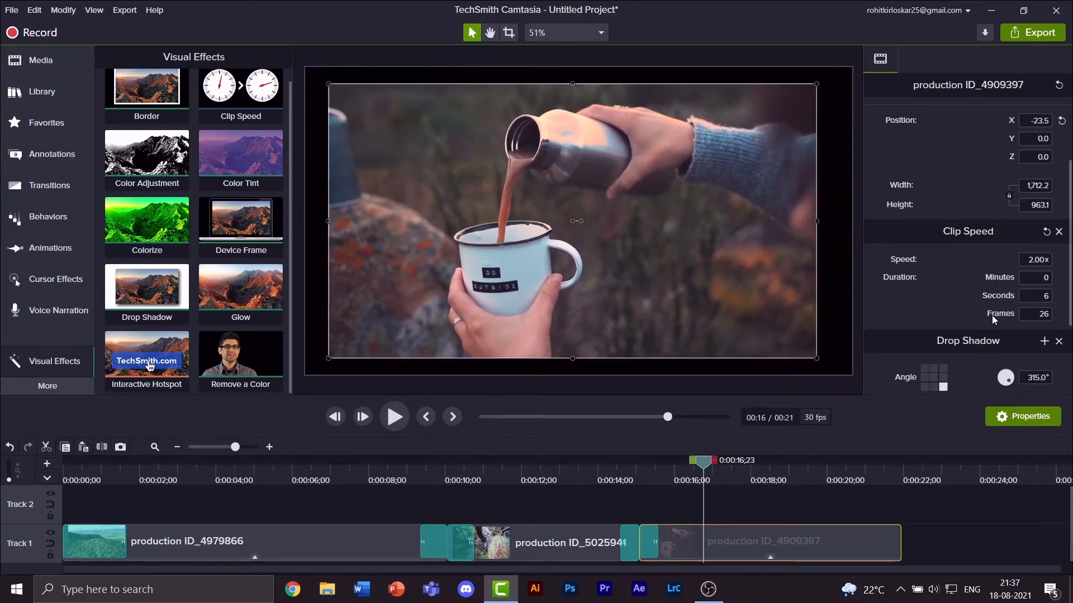
scroll(1000, 358, "down", 4)
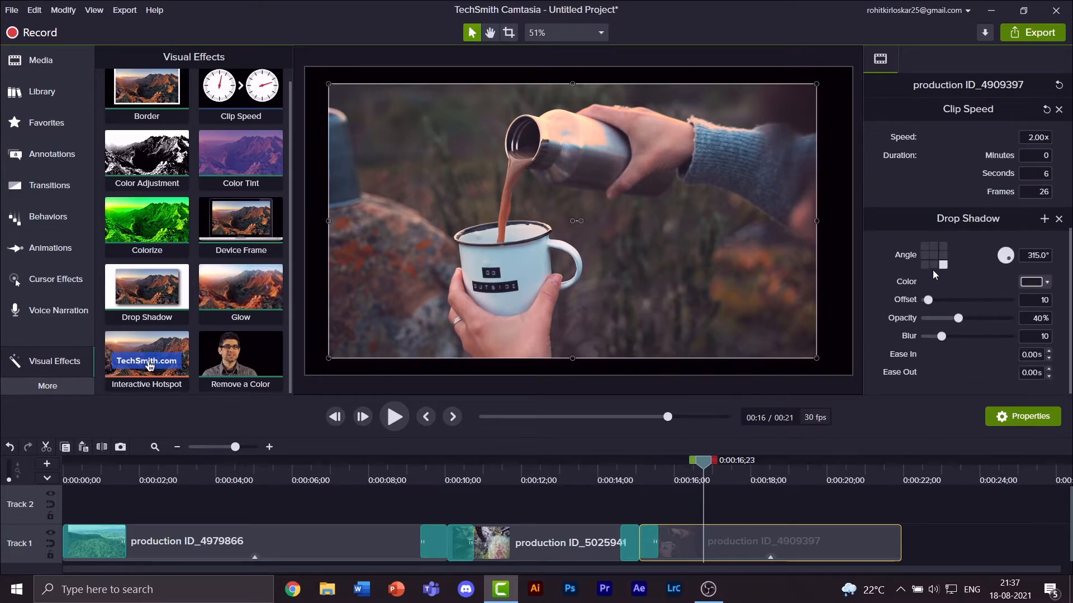
left_click_drag(928, 300, 947, 324)
mouse_move(1008, 260)
left_mouse_down()
mouse_move(1012, 249)
mouse_move(999, 267)
left_mouse_up()
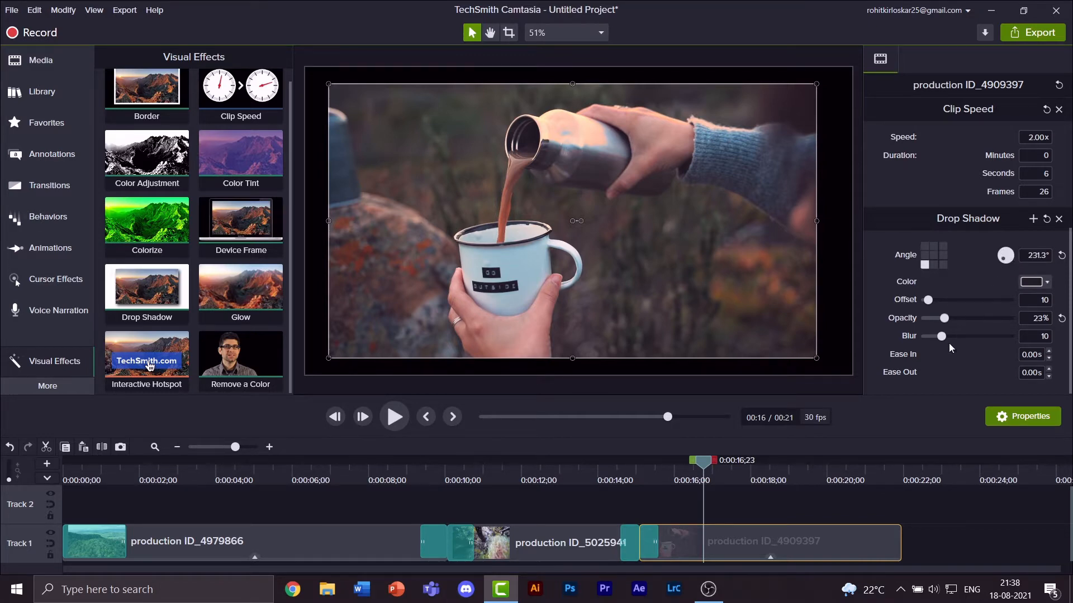
Change the Drop Shadow color on production ID_4909397 to white
left_click(1047, 282)
left_click_drag(967, 396, 943, 414)
left_click(979, 270)
left_click(847, 383)
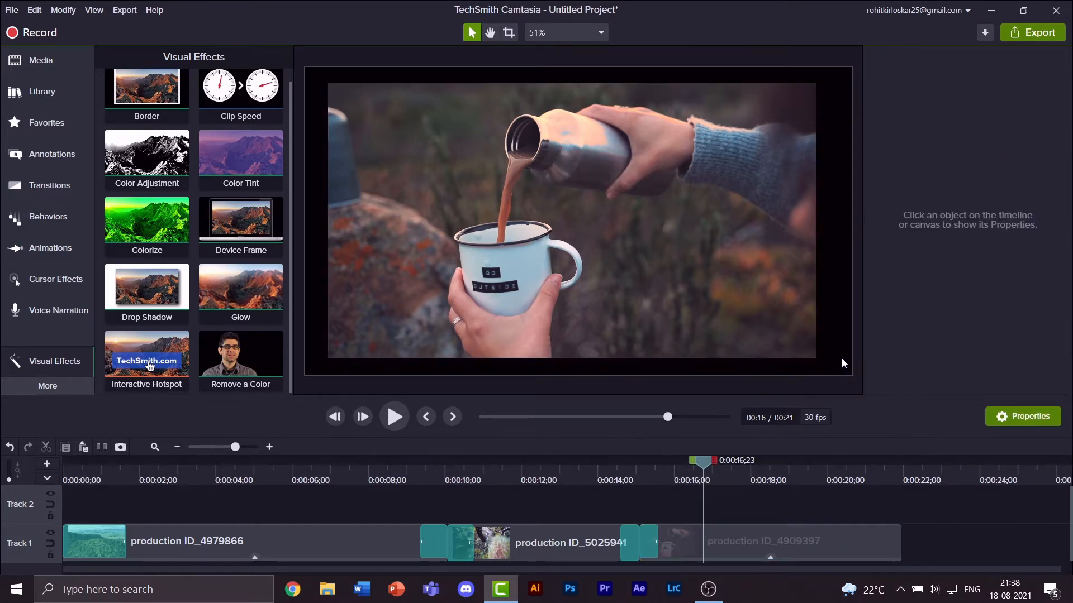
left_click(799, 327)
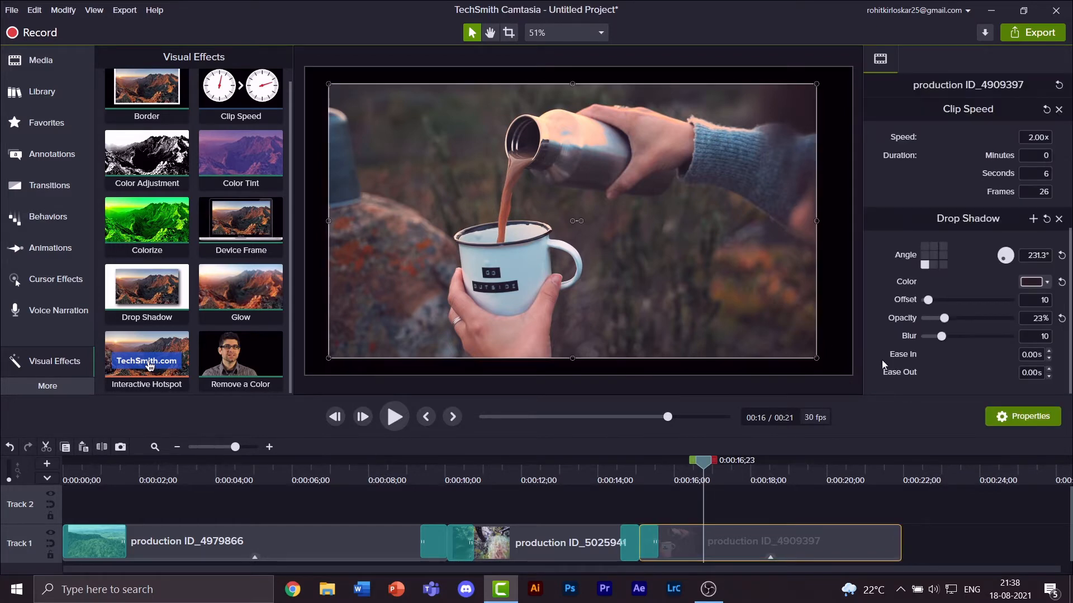
left_click(1035, 281)
left_click(979, 332)
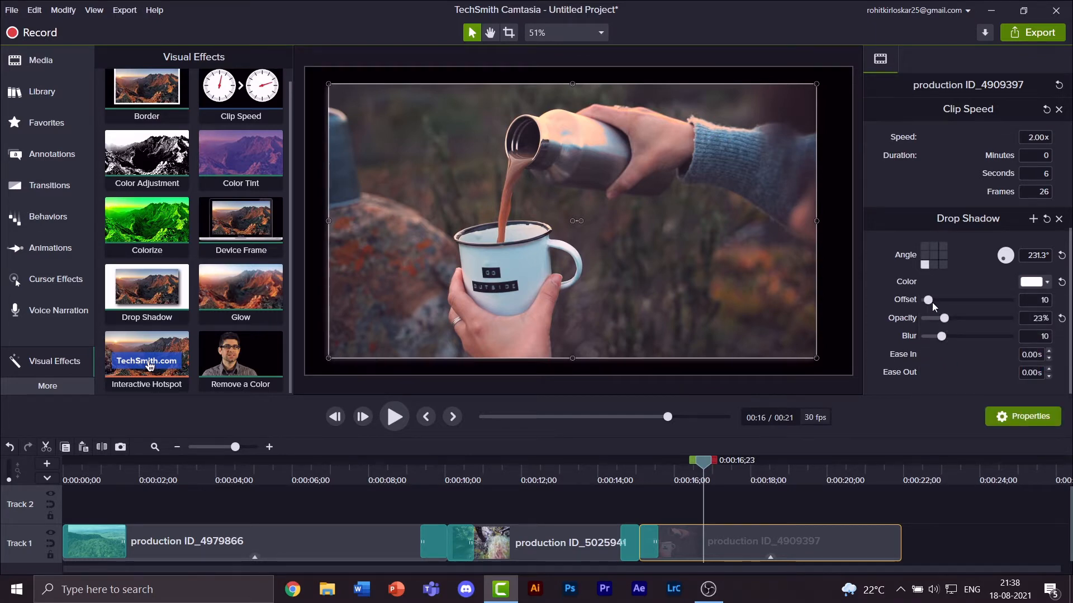
Set the Drop Shadow's angle to 315° and its offset to 97, moving the clip slightly higher on the canvas
mouse_move(932, 303)
left_mouse_down()
mouse_move(943, 304)
mouse_move(924, 301)
left_mouse_up()
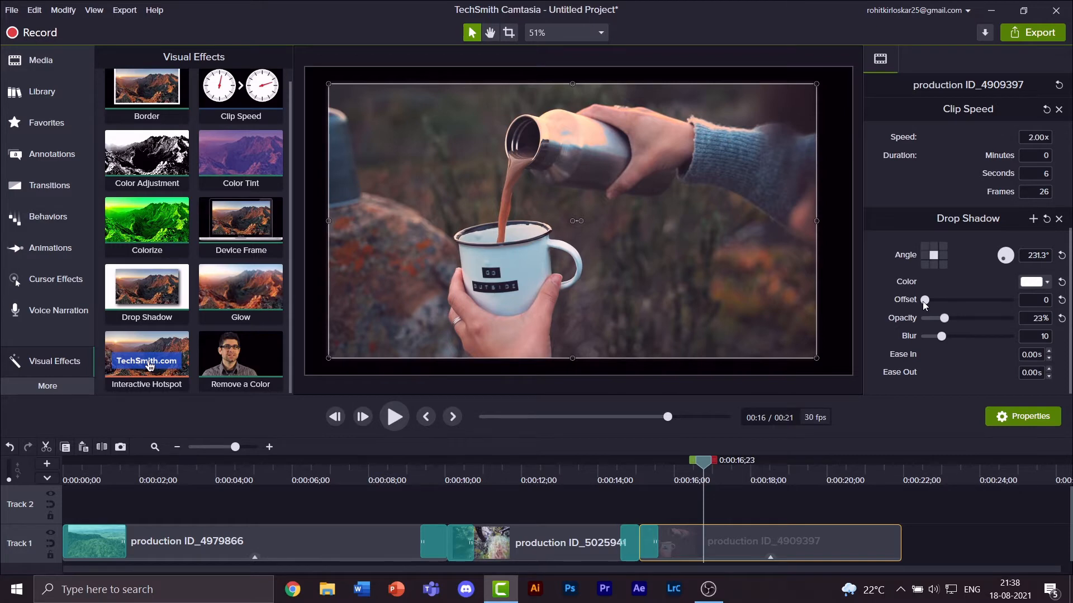
left_click_drag(928, 301, 948, 303)
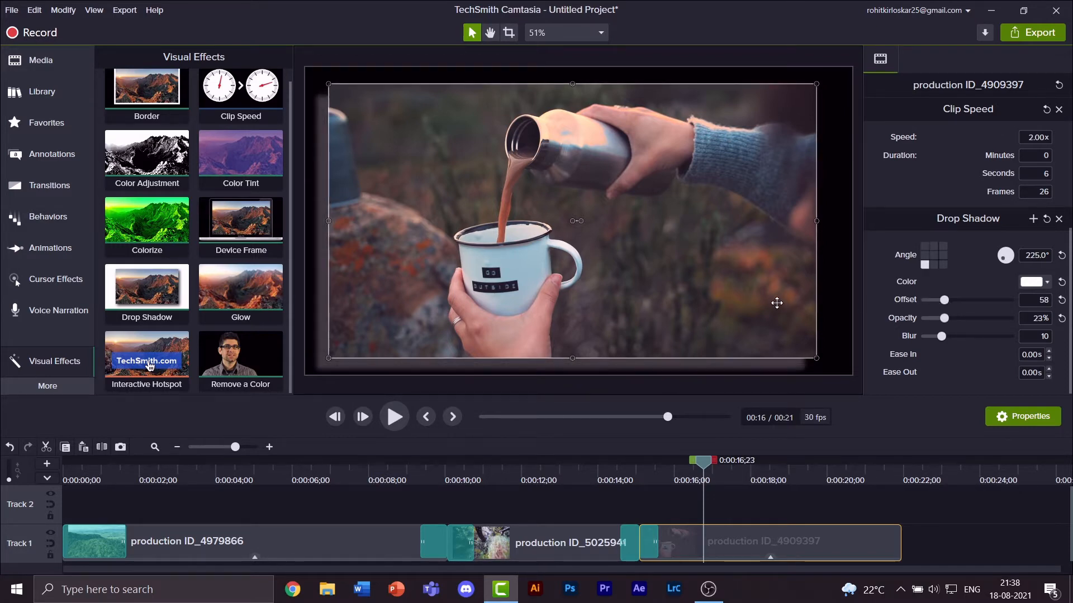
left_click_drag(776, 303, 774, 292)
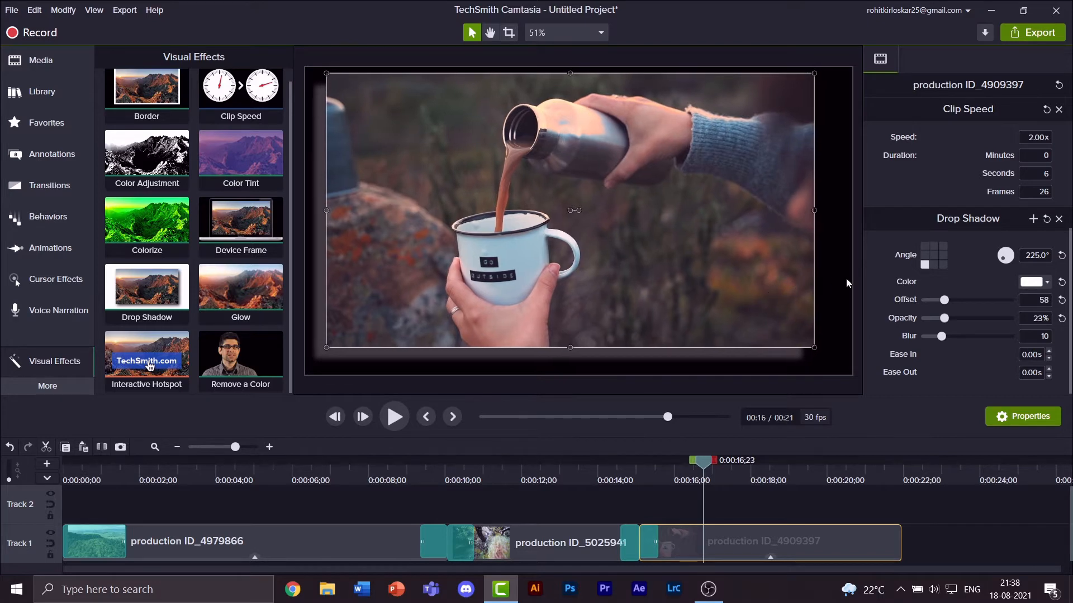
left_click(943, 266)
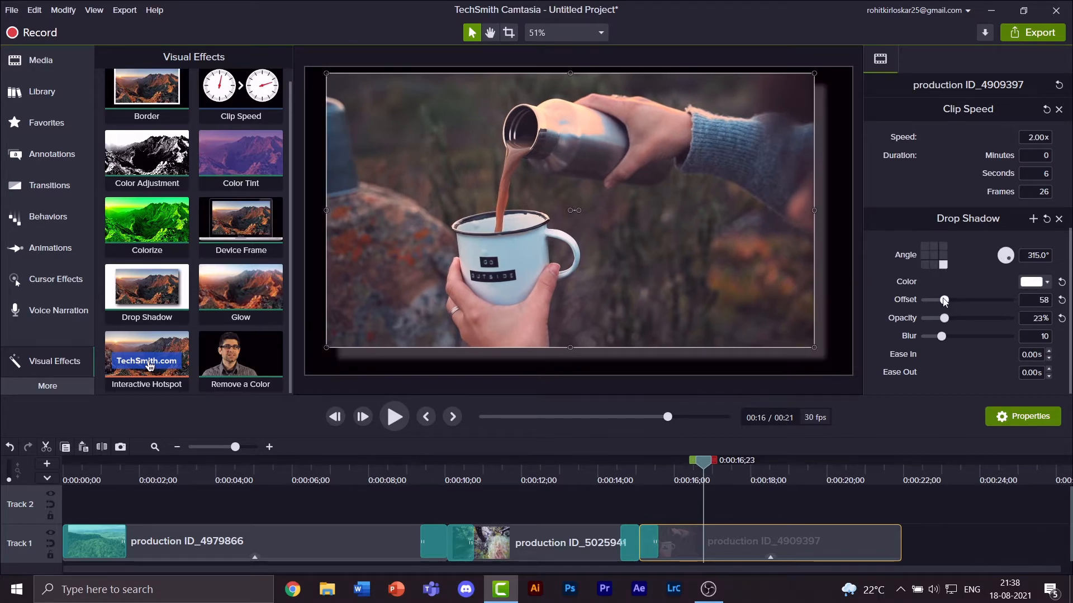
left_click_drag(943, 300, 959, 303)
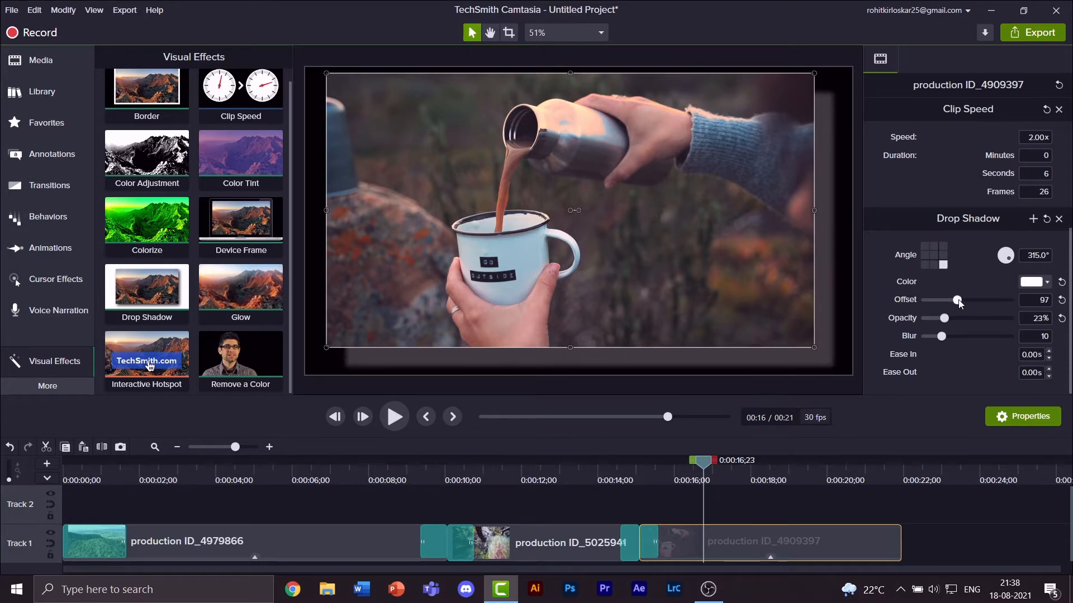
left_click(836, 376)
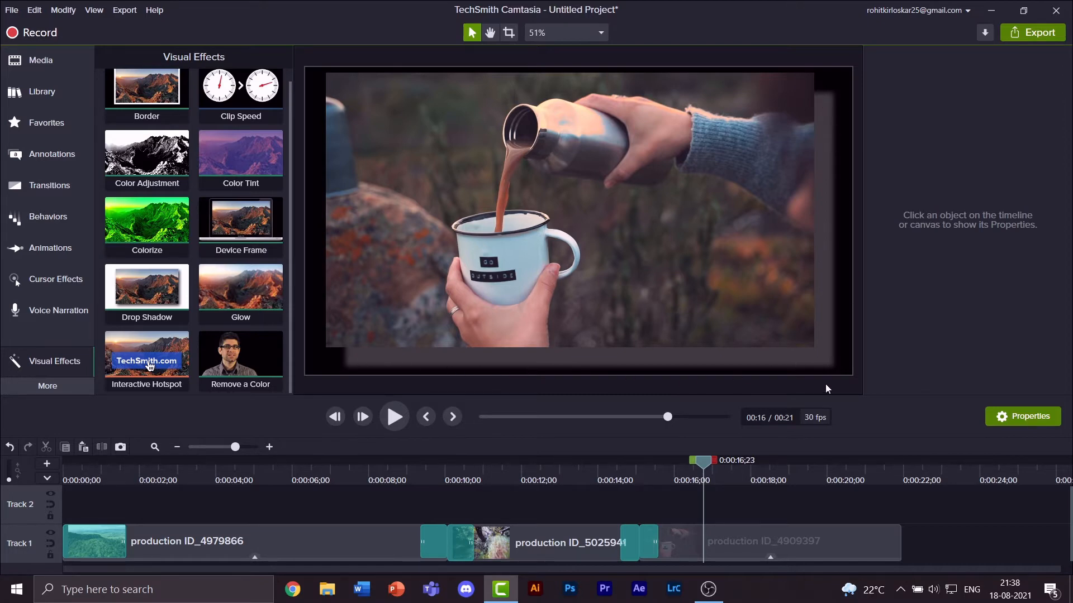
Remove the Drop Shadow from production ID_4909397, try the Glow effect on it and remove the Glow as well
left_click(774, 546)
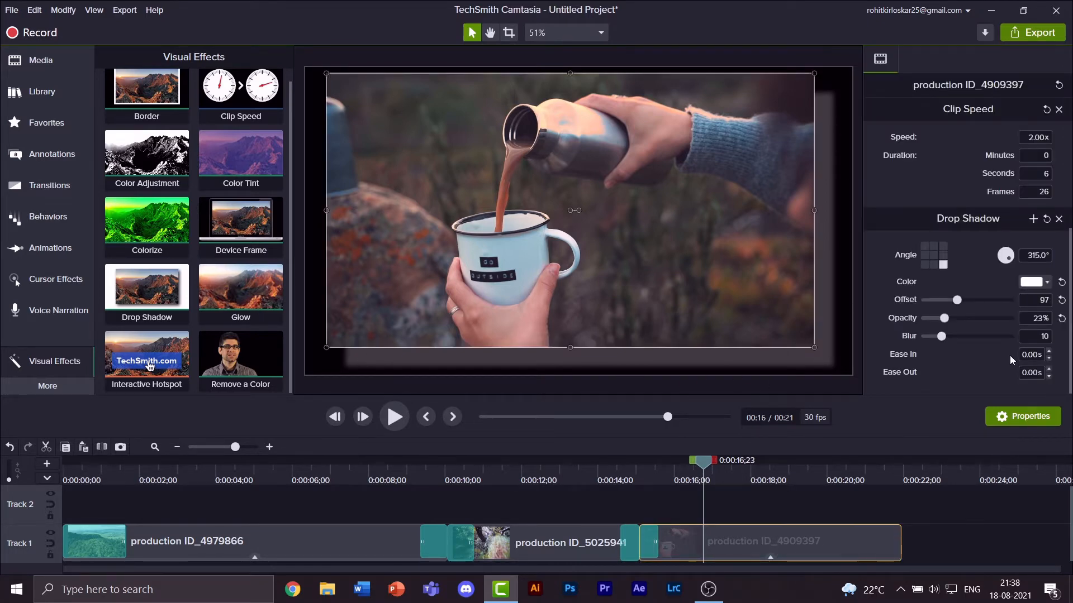
left_click(1058, 219)
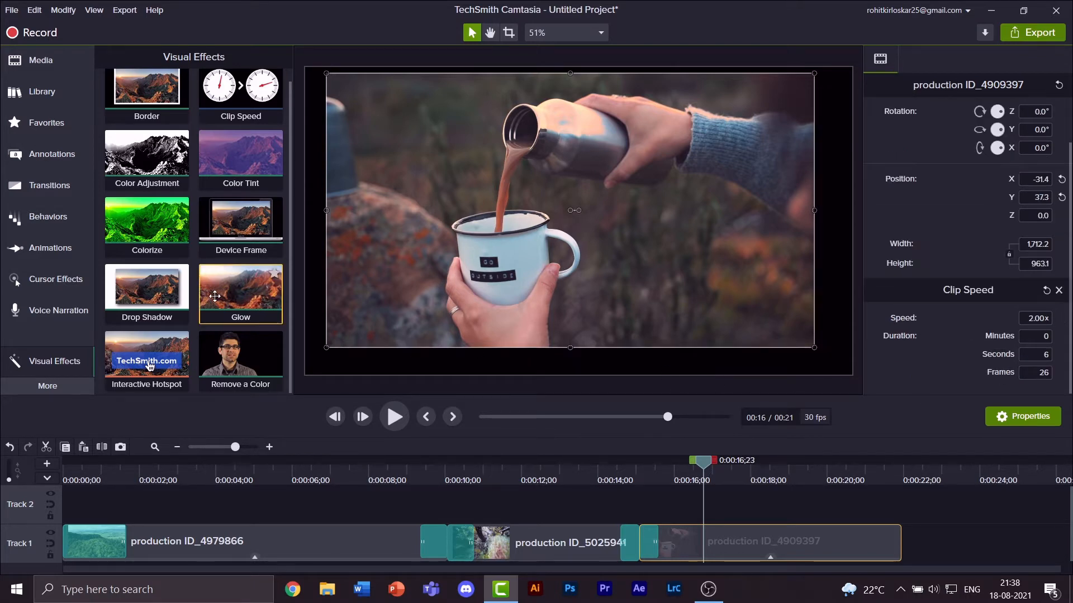
left_click_drag(217, 295, 684, 511)
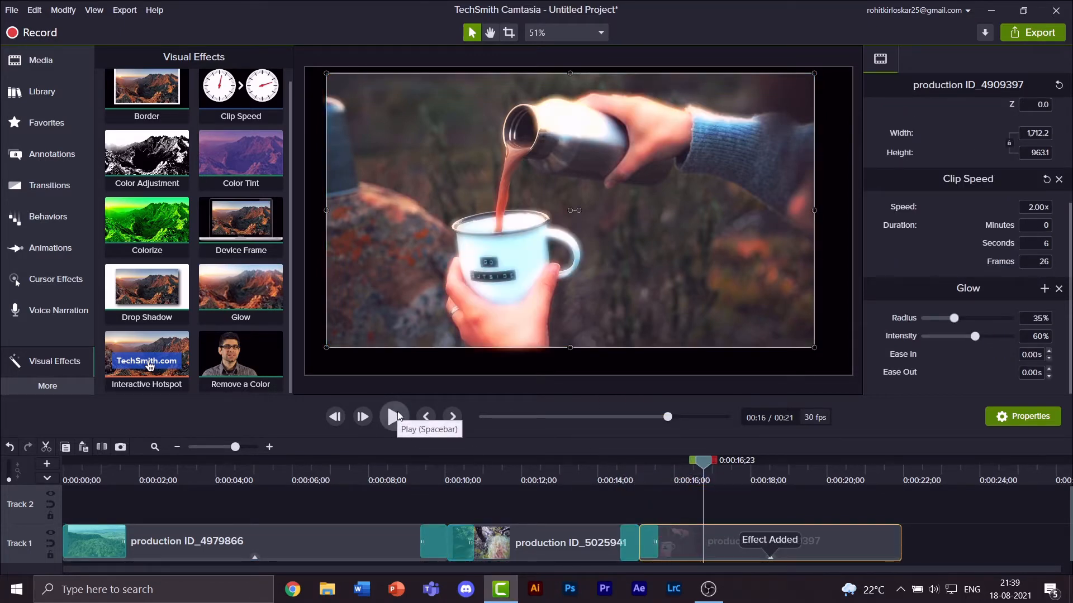
left_click(1059, 290)
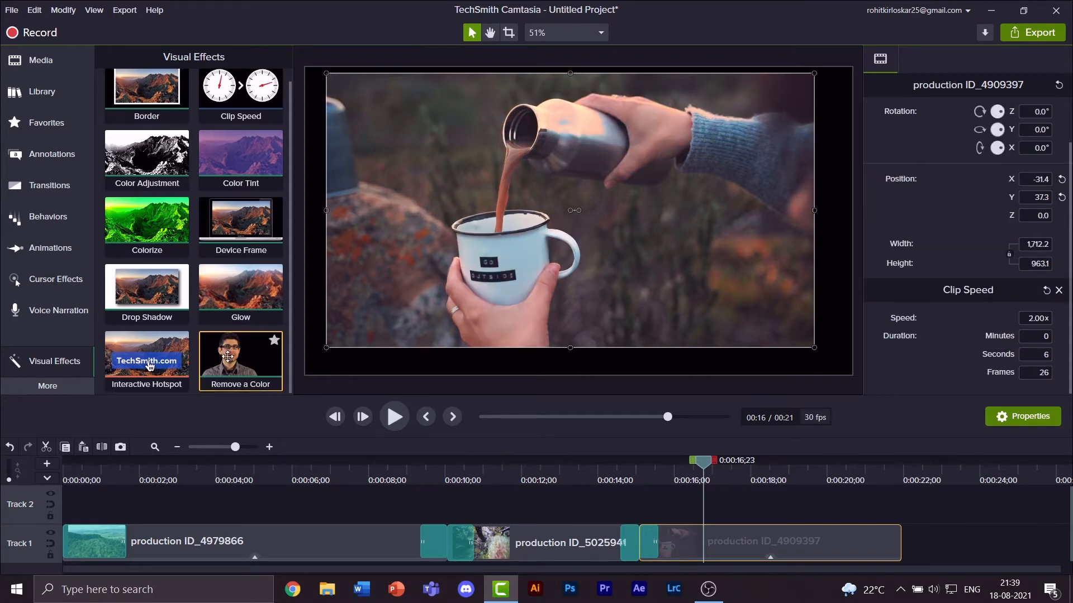
Apply the Remove a Color effect to production ID_4909397 and set the removed color to dark green #1B3C1B
mouse_move(240, 354)
left_mouse_down()
mouse_move(449, 401)
mouse_move(749, 497)
mouse_move(754, 545)
mouse_move(384, 359)
mouse_move(246, 366)
left_mouse_up()
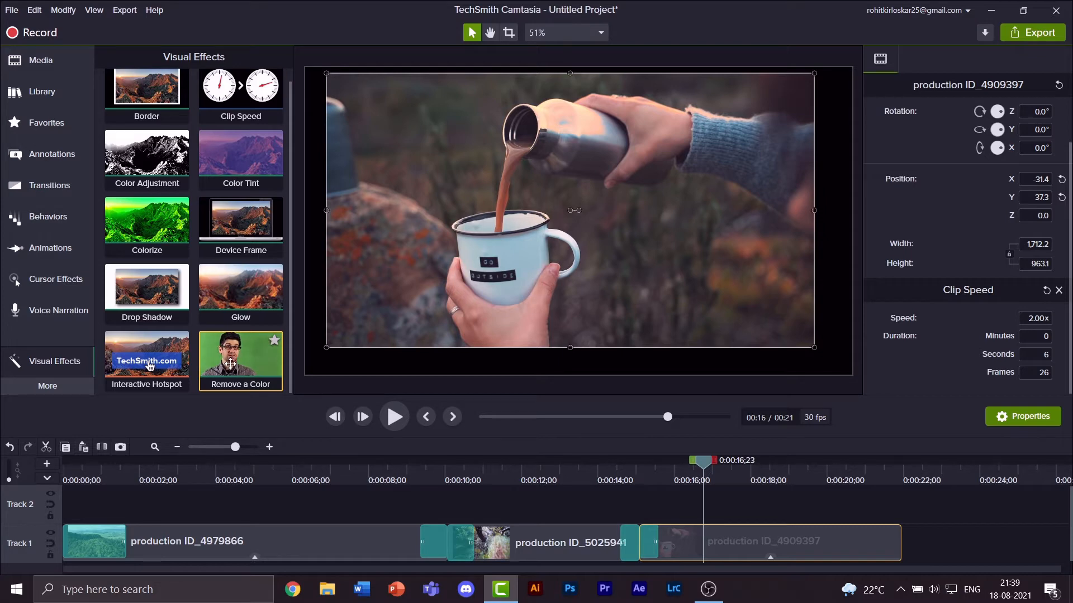
left_click_drag(257, 370, 753, 528)
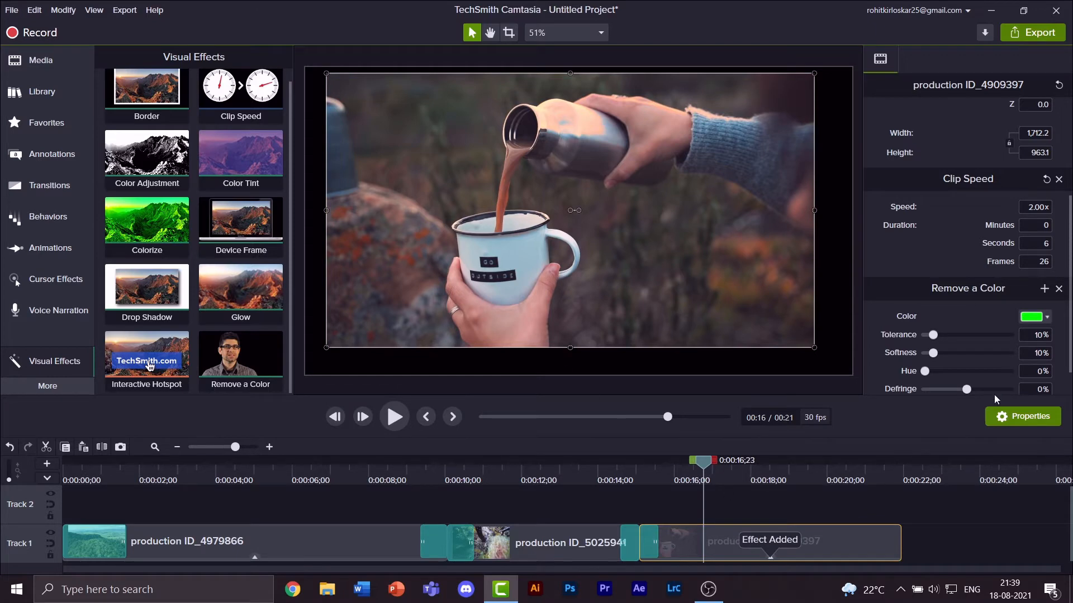
left_click(1034, 317)
left_click(982, 401)
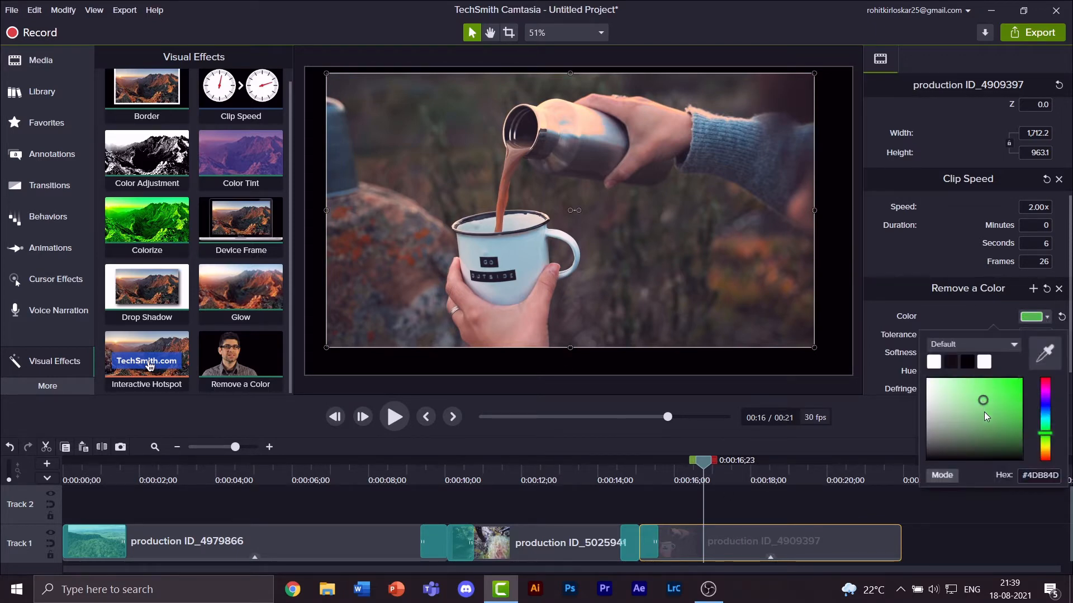
left_click_drag(984, 413, 979, 441)
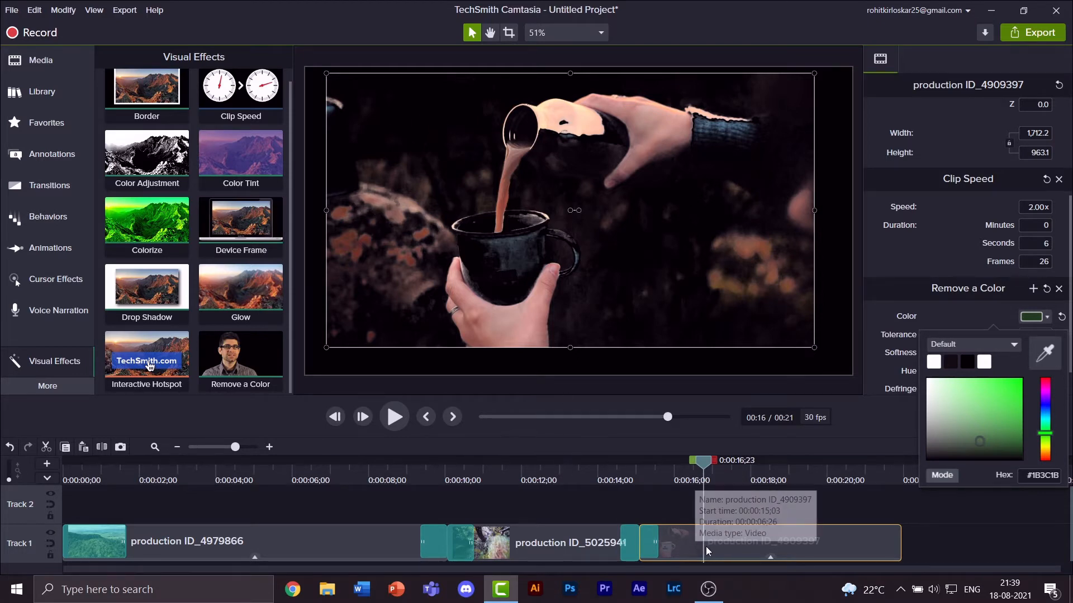
Place production ID_4909397 on Track 2 over the waterfall clip, preview the overlay at 0:00:12;23 and return the clip to the end of Track 1
left_click(737, 541)
left_click_drag(733, 522, 561, 509)
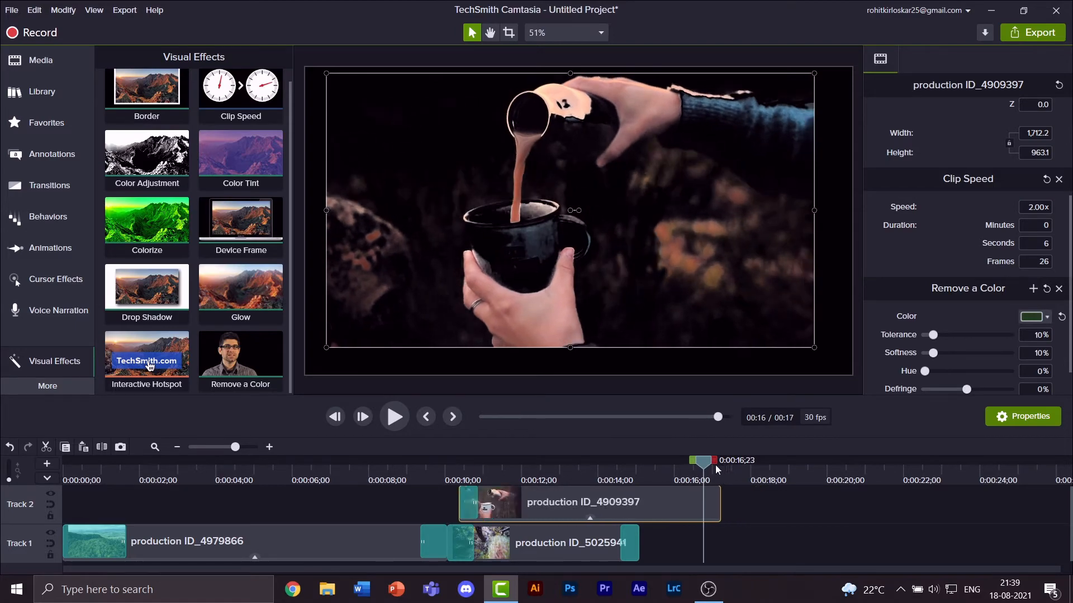
left_click_drag(702, 463, 549, 485)
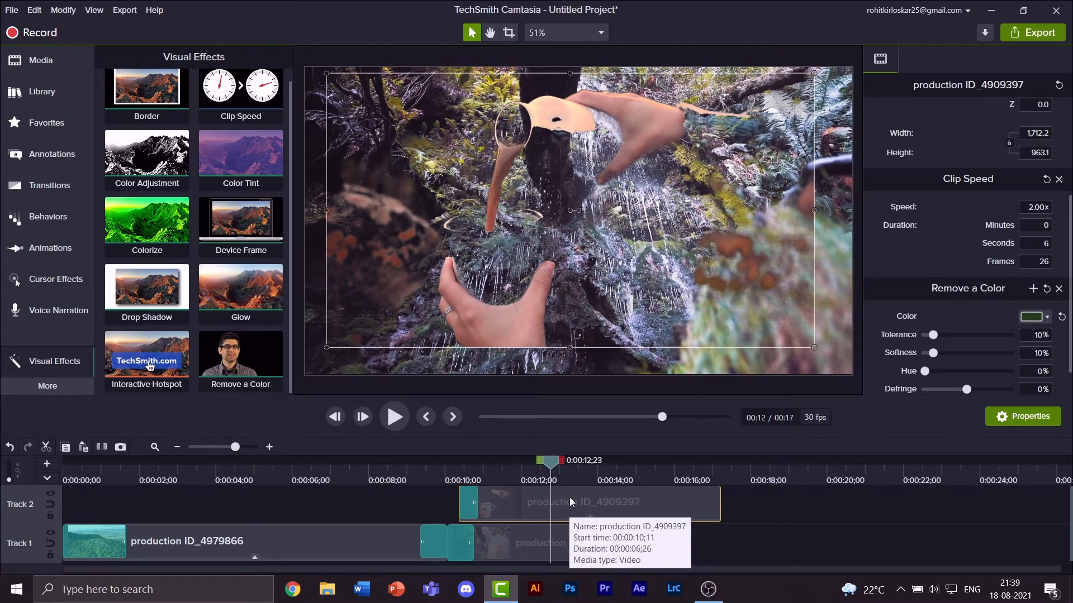
left_click_drag(571, 499, 715, 527)
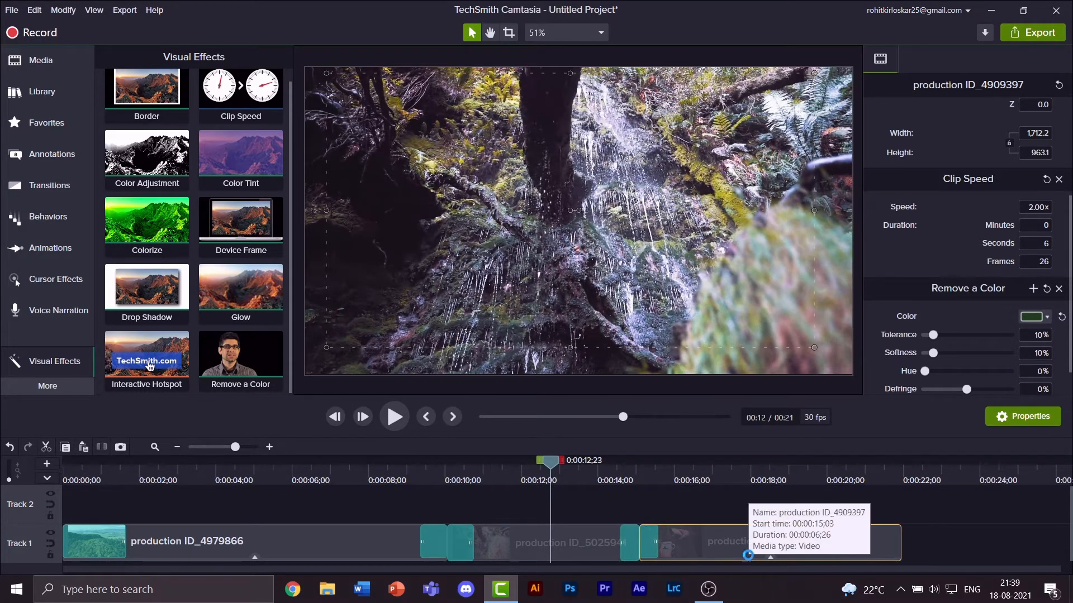
Delete the Remove a Color effect from production ID_4909397 through its expanded effects on the timeline
left_click(770, 557)
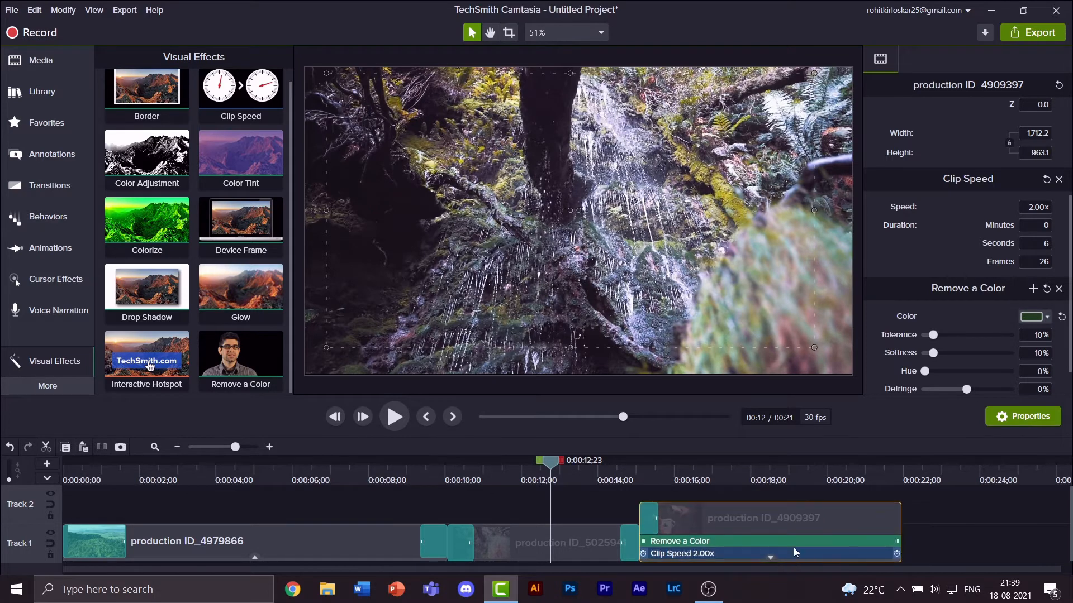
left_click(683, 540)
key("Delete")
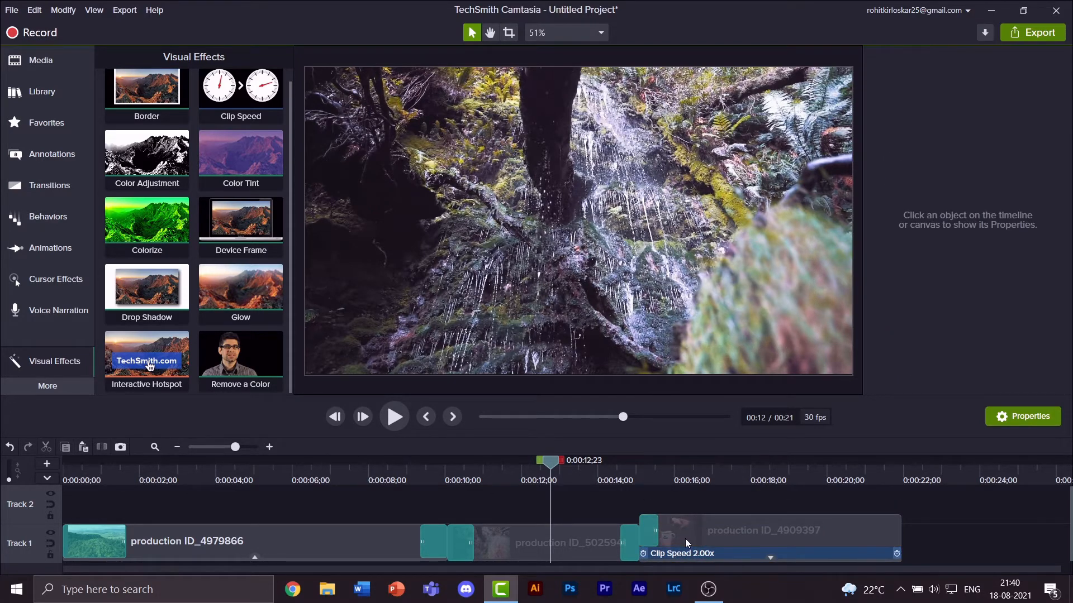
left_click(771, 559)
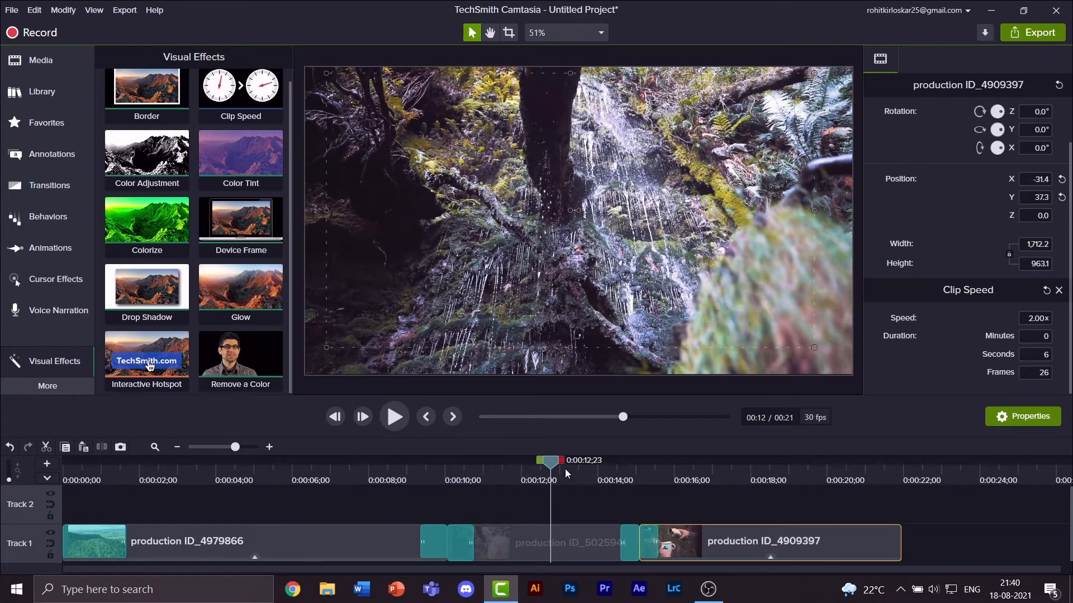
Place the playhead at 0:00:17;00 and enlarge production ID_4909397 to fill the canvas at 1,920 by 1,080
left_click_drag(548, 463, 712, 463)
left_click_drag(813, 348, 822, 353)
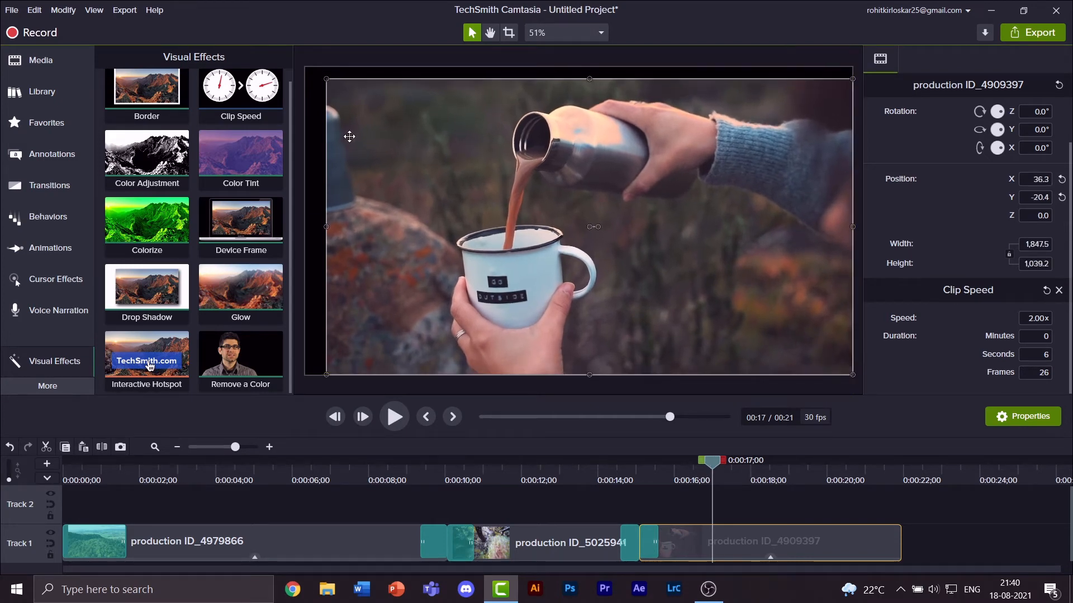
left_click_drag(324, 76, 306, 66)
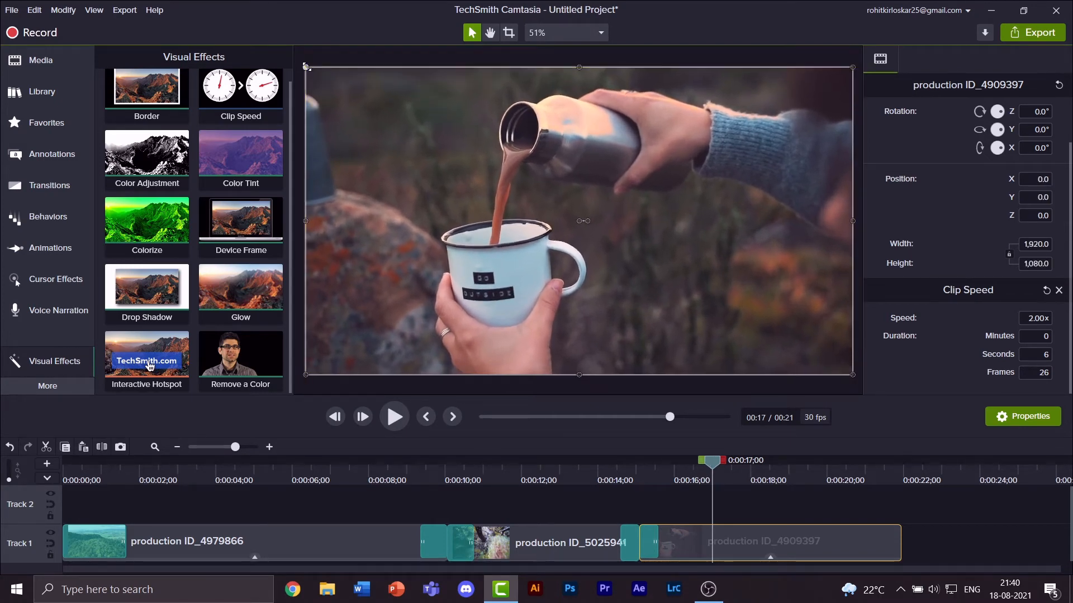
left_click(313, 61)
At 0:00:19;07, add Color Adjustment to production ID_4909397 with brightness 40, contrast 147 and saturation -13
left_click_drag(716, 467, 797, 545)
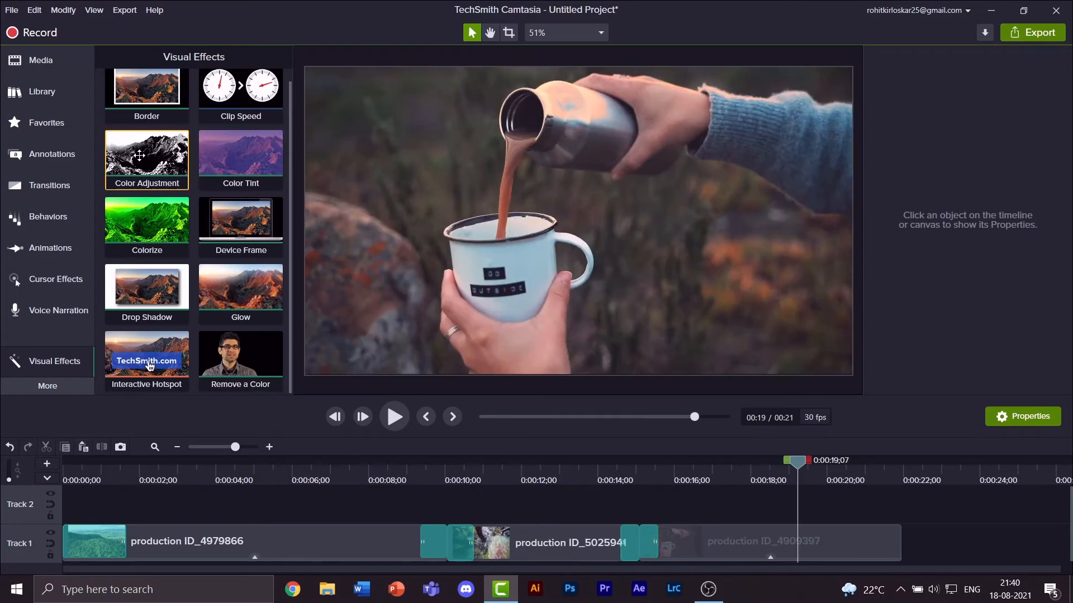
left_click_drag(147, 158, 766, 538)
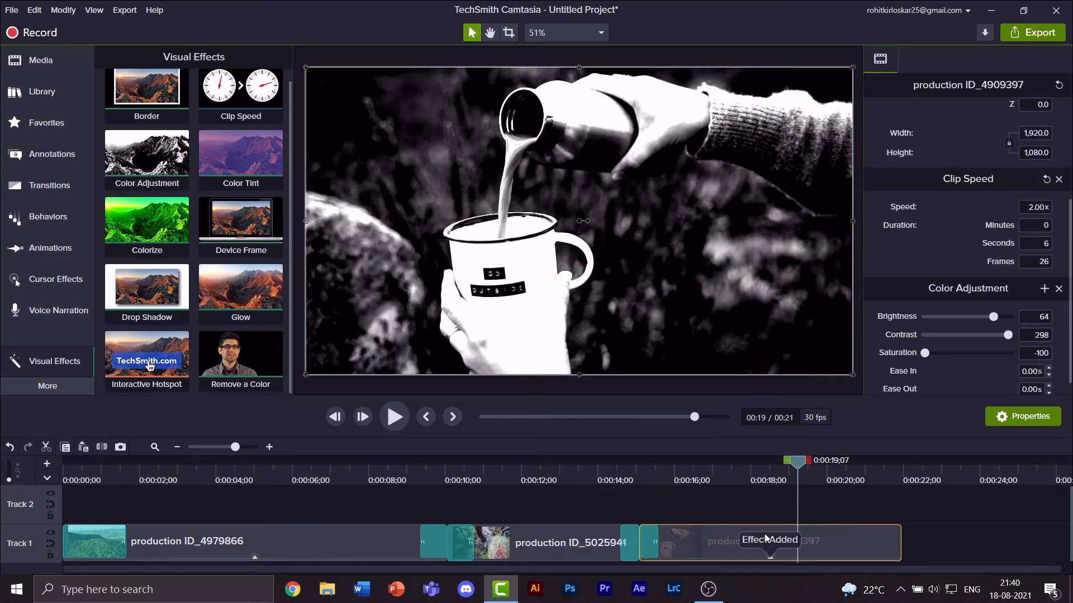
scroll(988, 380, "down", 1)
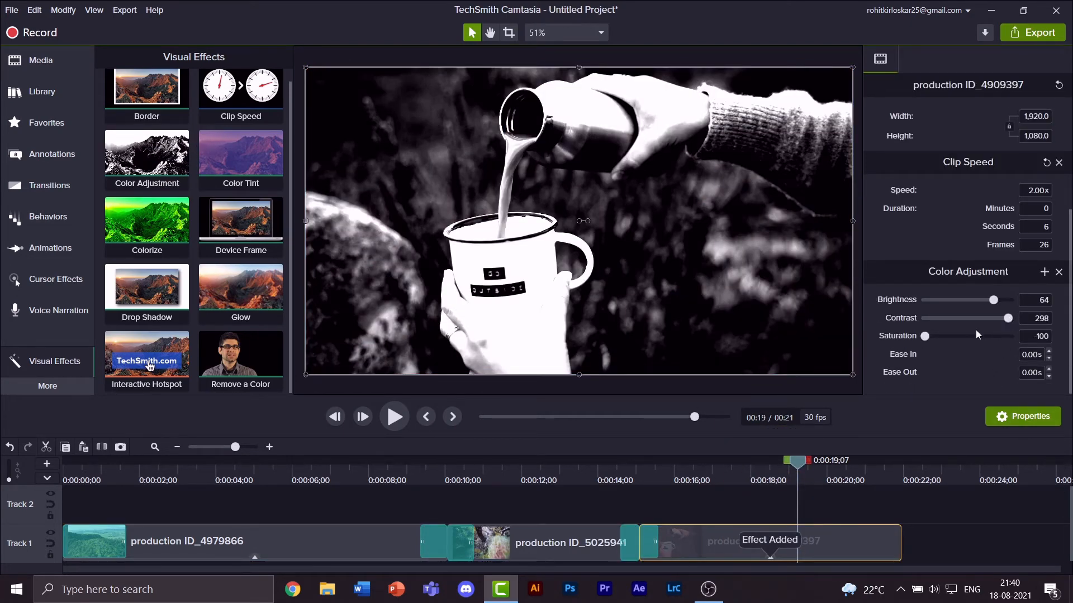
left_click_drag(926, 338, 960, 339)
left_click(988, 323)
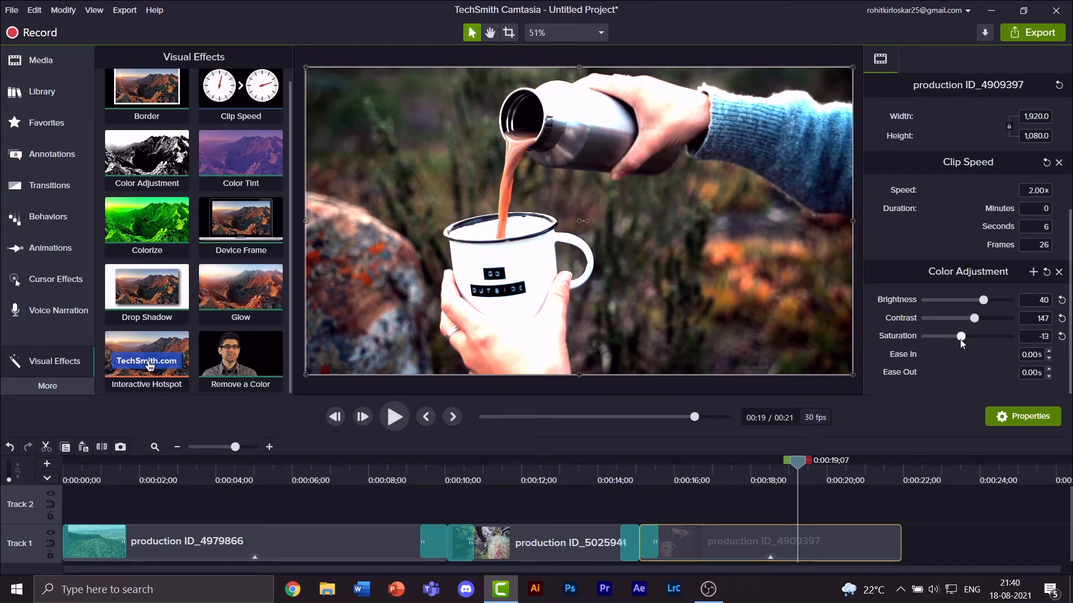
left_click(827, 384)
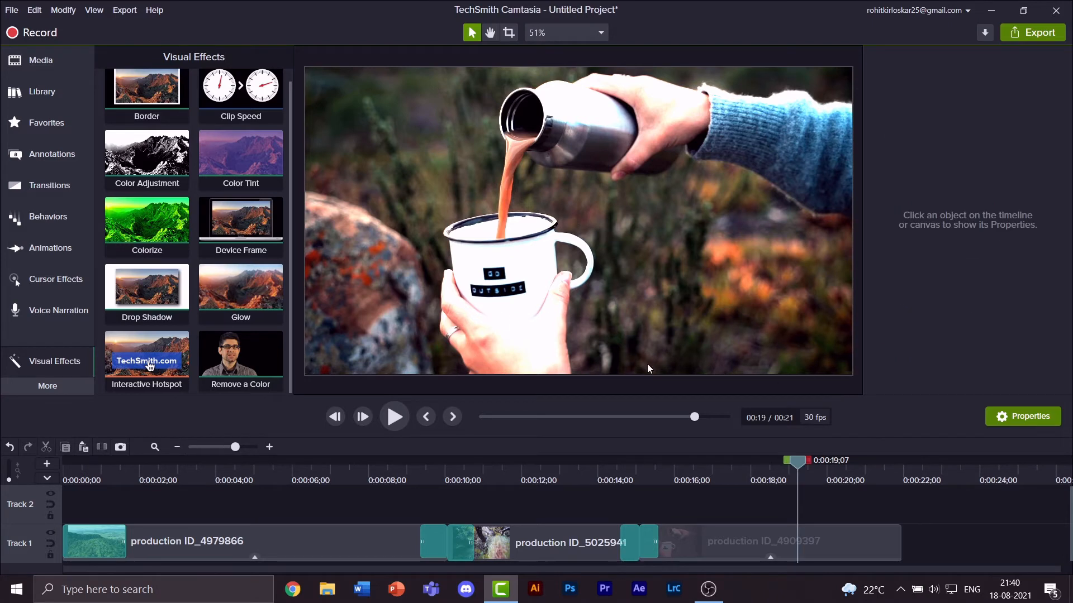
Delete the Color Adjustment effect from production ID_4909397 through its expanded effects on the timeline
left_click(739, 523)
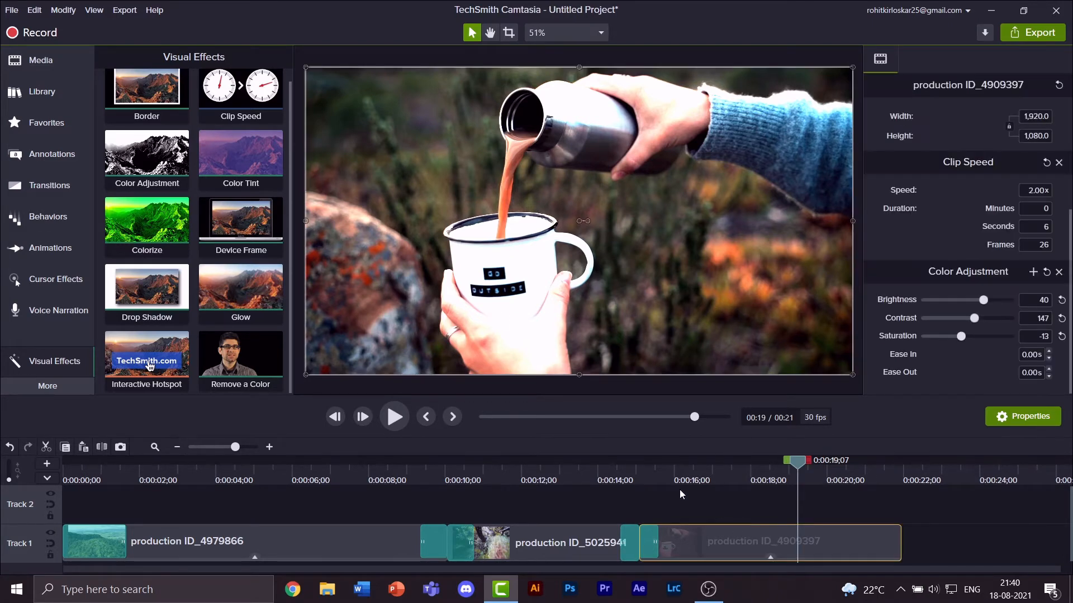
left_click(769, 558)
left_click(675, 542)
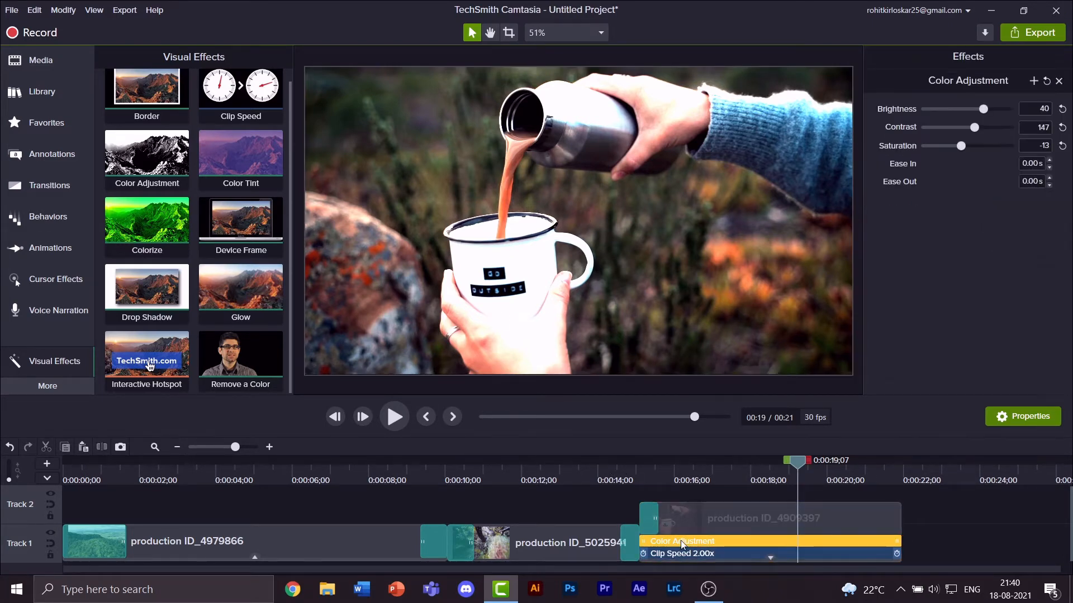
key("Delete")
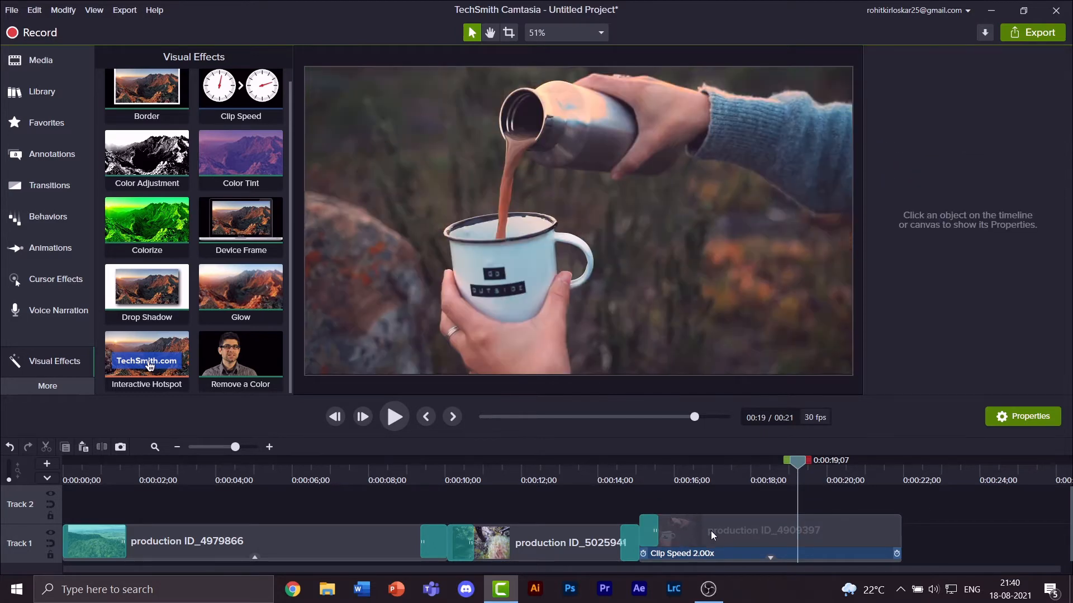
left_click(770, 558)
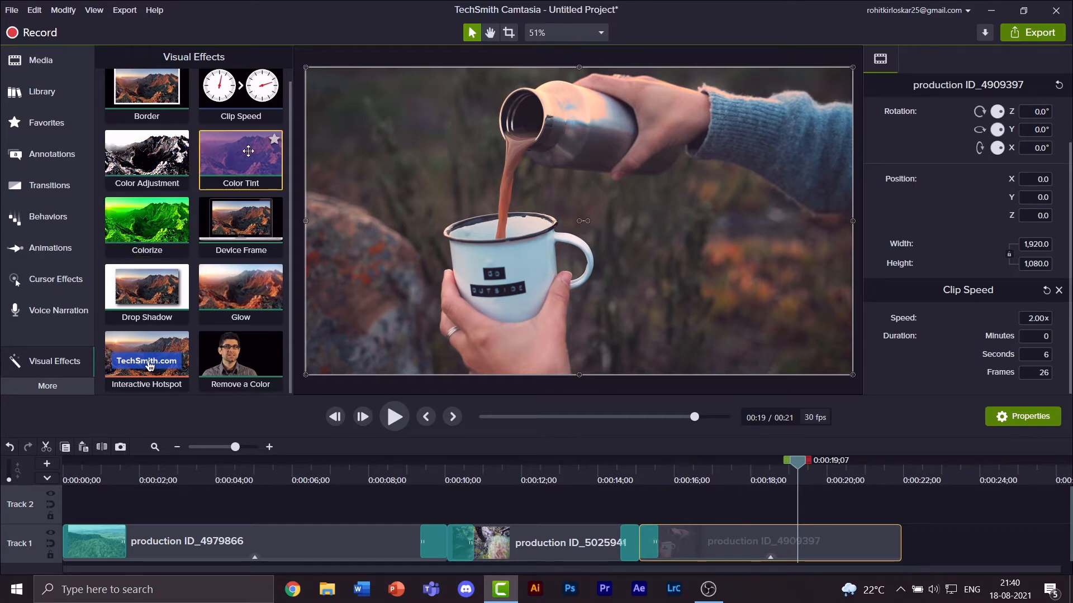
scroll(233, 176, "up", 1)
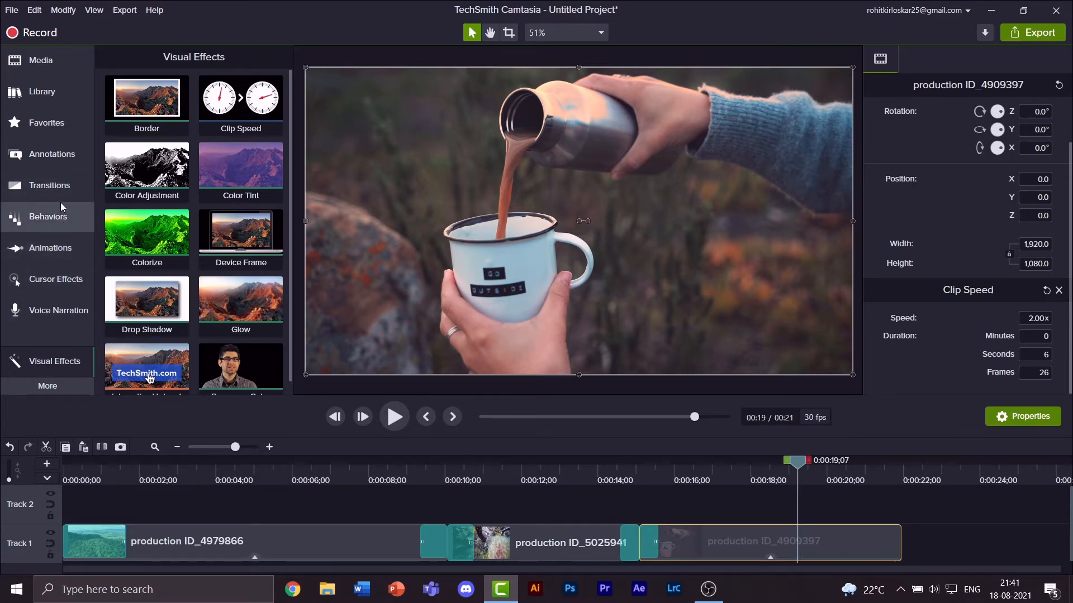
left_click(69, 361)
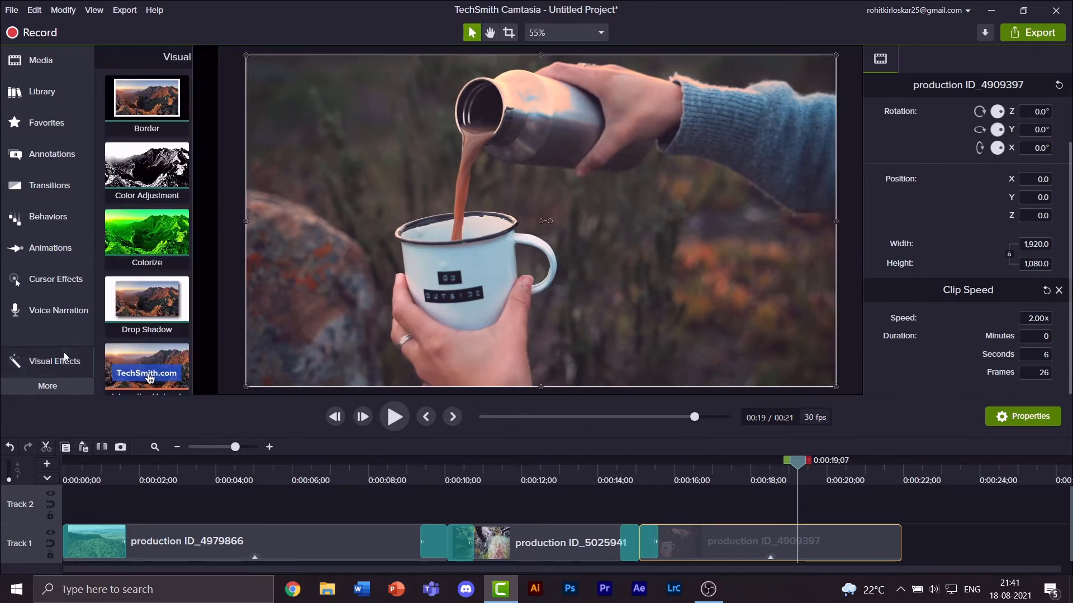
left_click(72, 178)
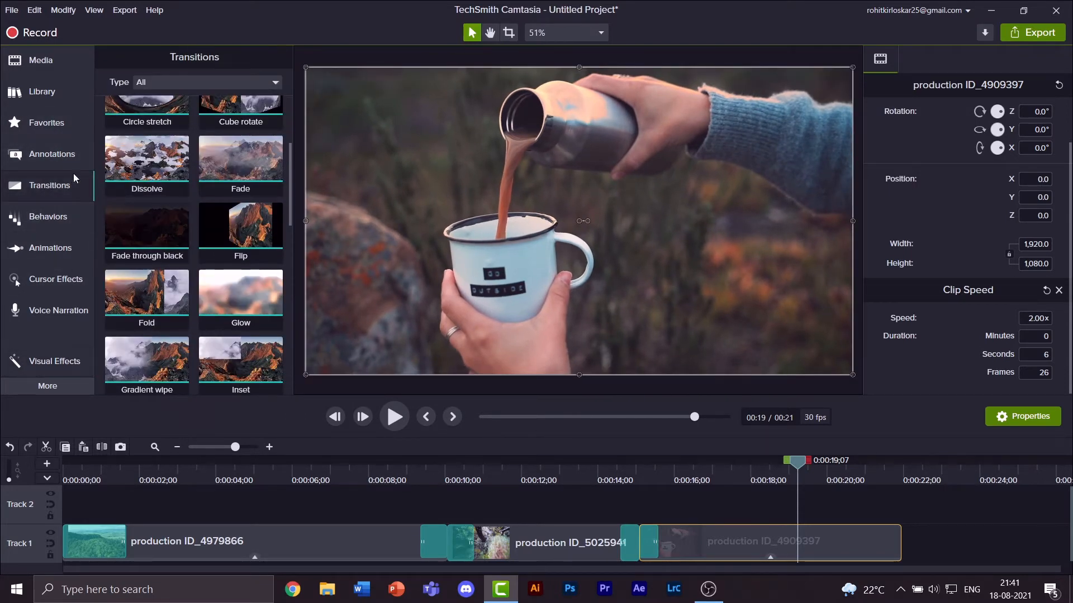
scroll(242, 259, "down", 10)
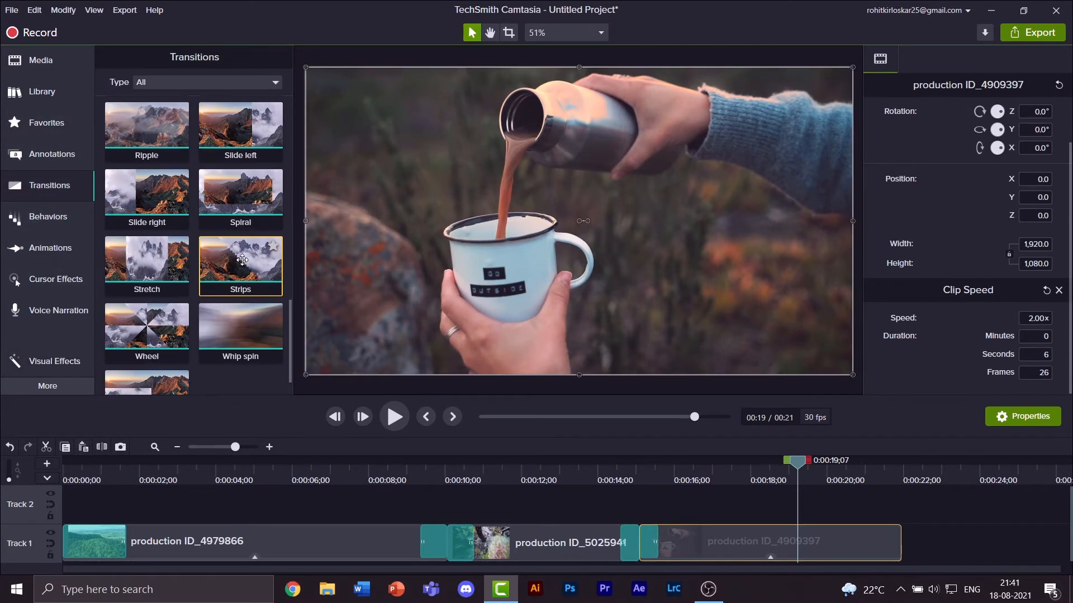
scroll(242, 260, "down", 1)
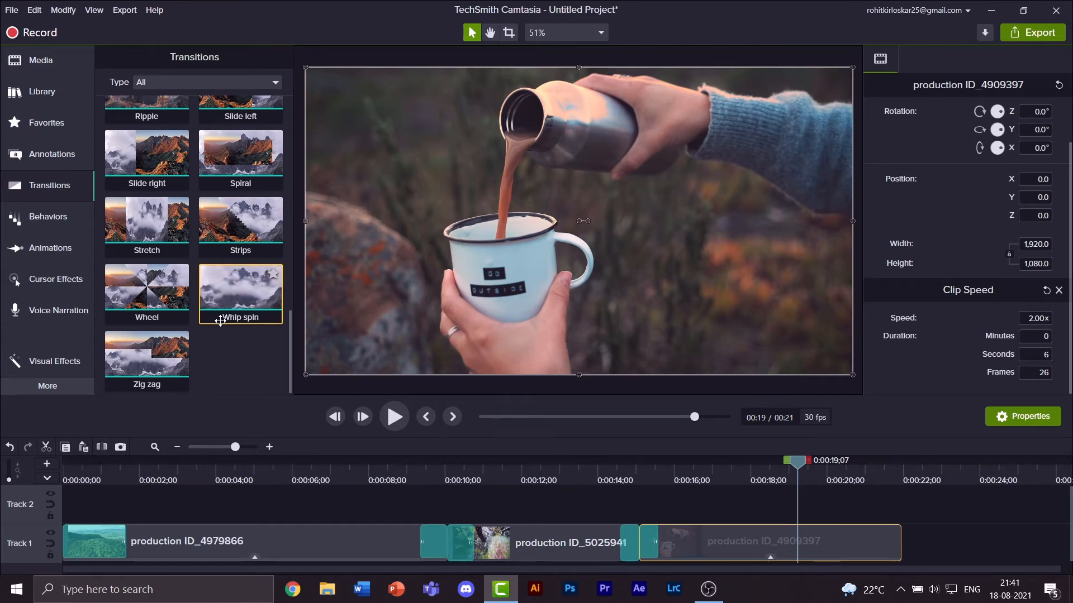
scroll(146, 330, "up", 10)
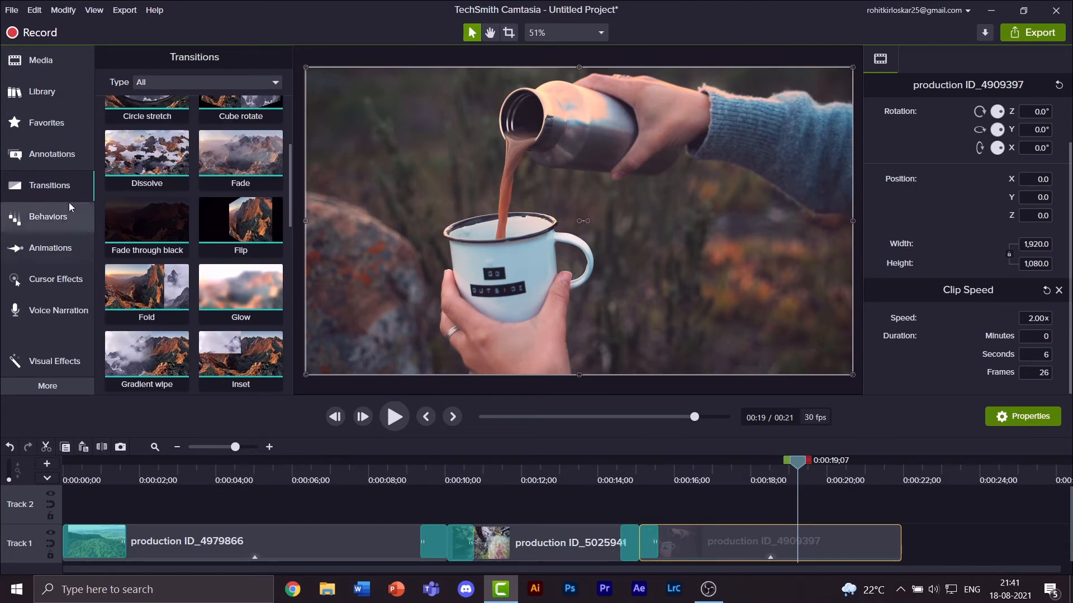
Show the callout annotations and place the playhead at 0:00:22;07, just past the end of the last clip
left_click(68, 153)
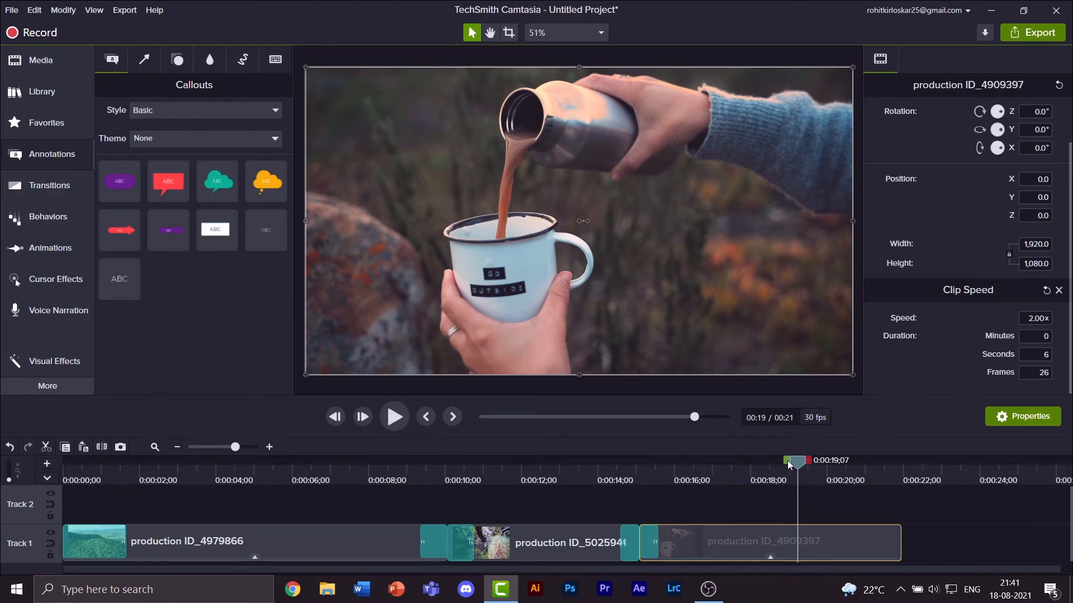
left_click_drag(799, 465, 914, 468)
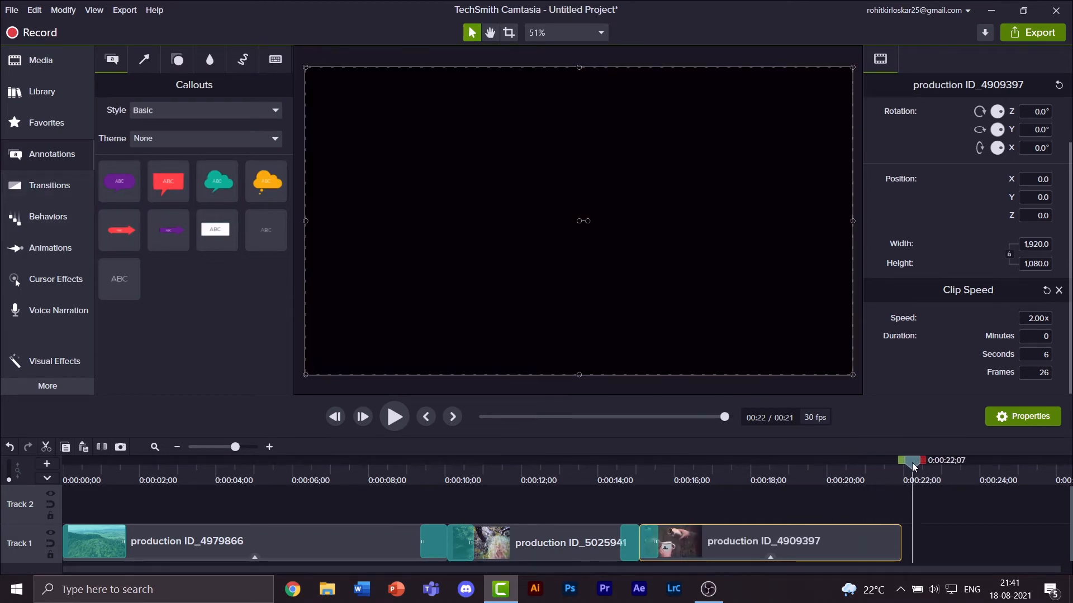
left_click(192, 141)
left_click(179, 143)
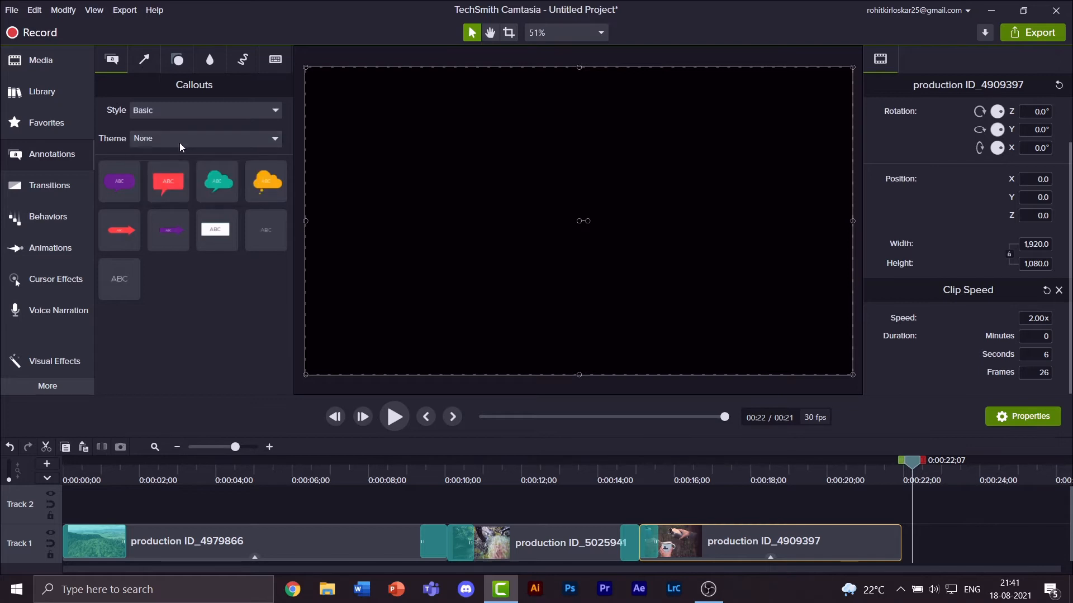
Examine the callouts of all styles, then limit the list to the Basic style again
left_click(181, 113)
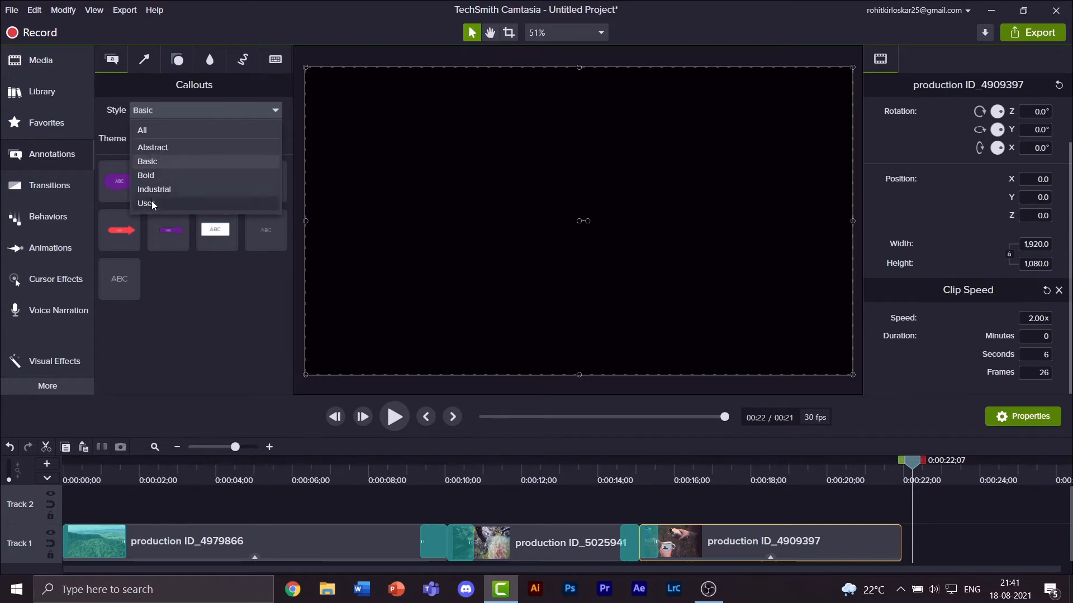
left_click(153, 160)
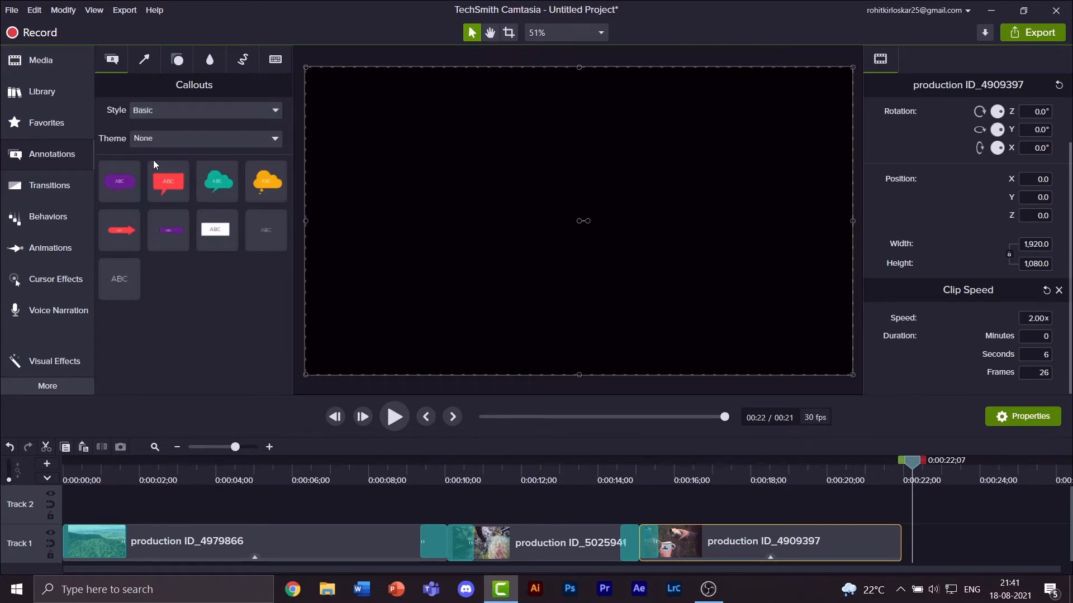
left_click(180, 116)
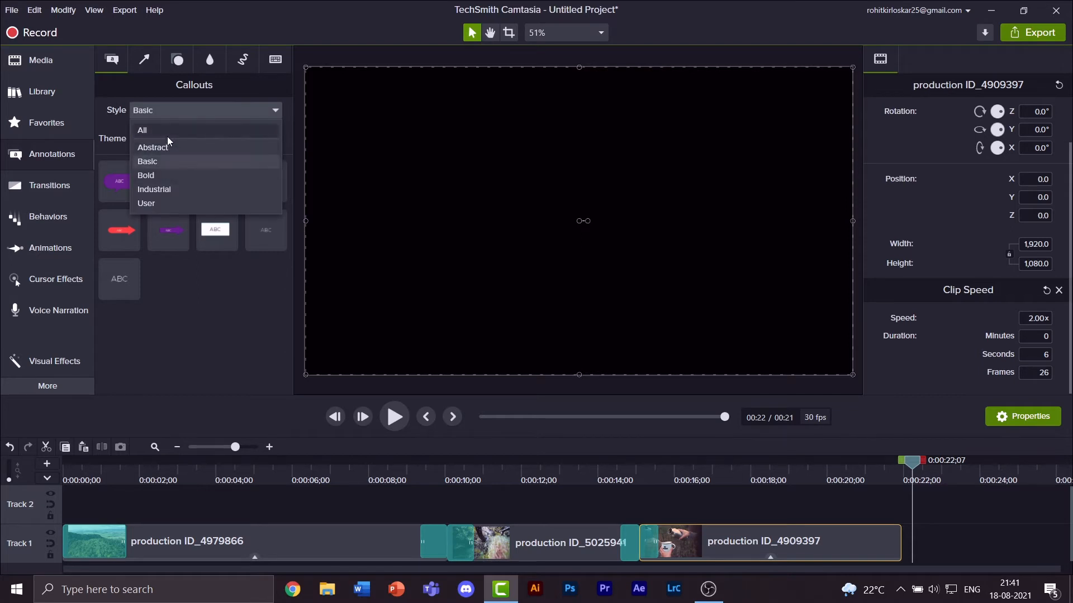
left_click(166, 134)
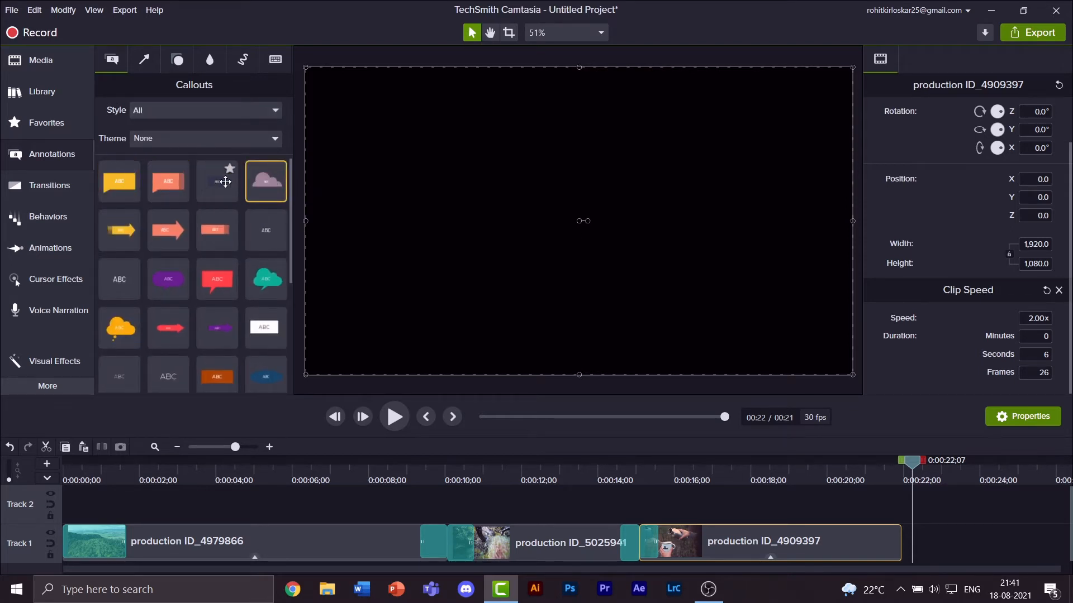
scroll(136, 235, "down", 1)
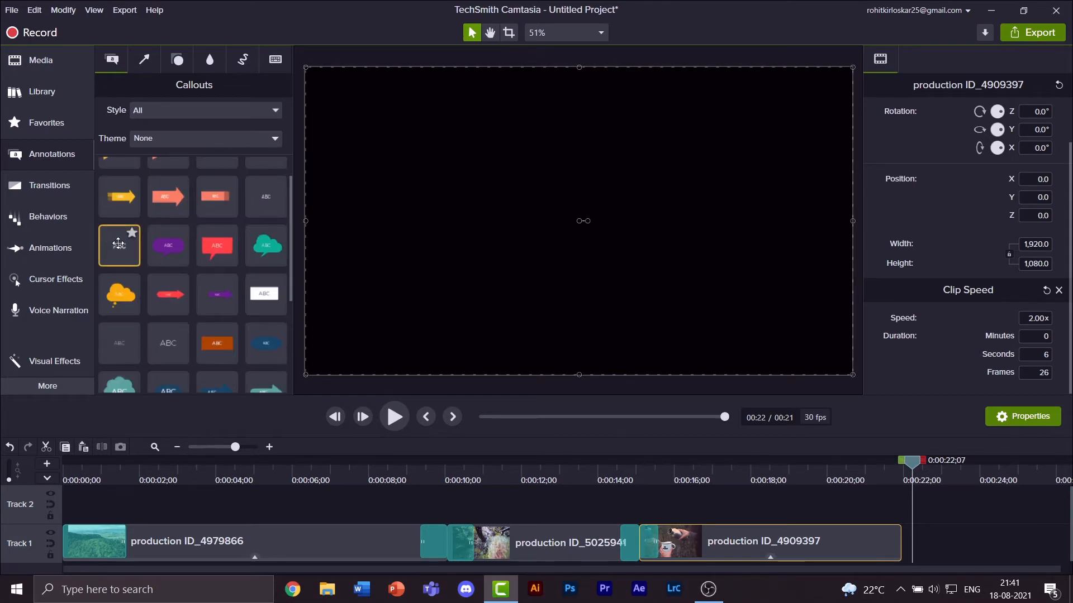
scroll(166, 307, "down", 2)
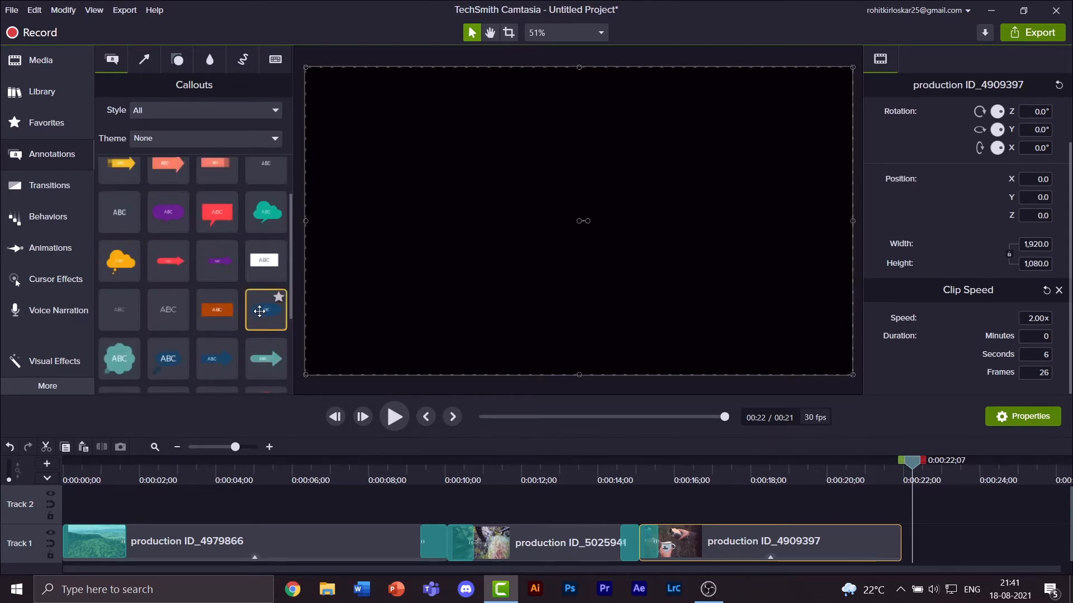
scroll(260, 311, "down", 3)
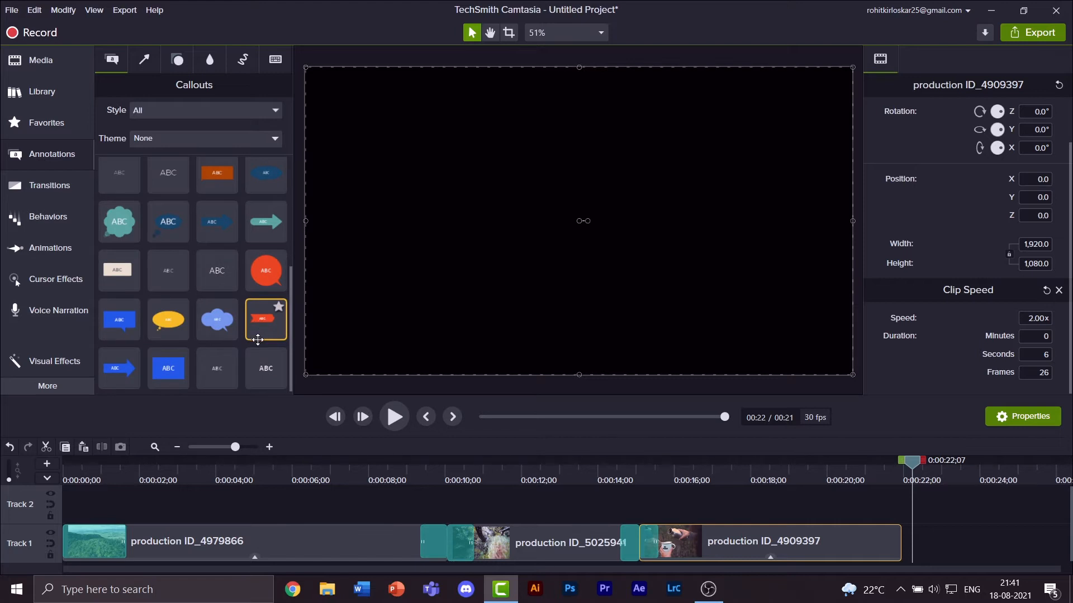
scroll(258, 340, "up", 6)
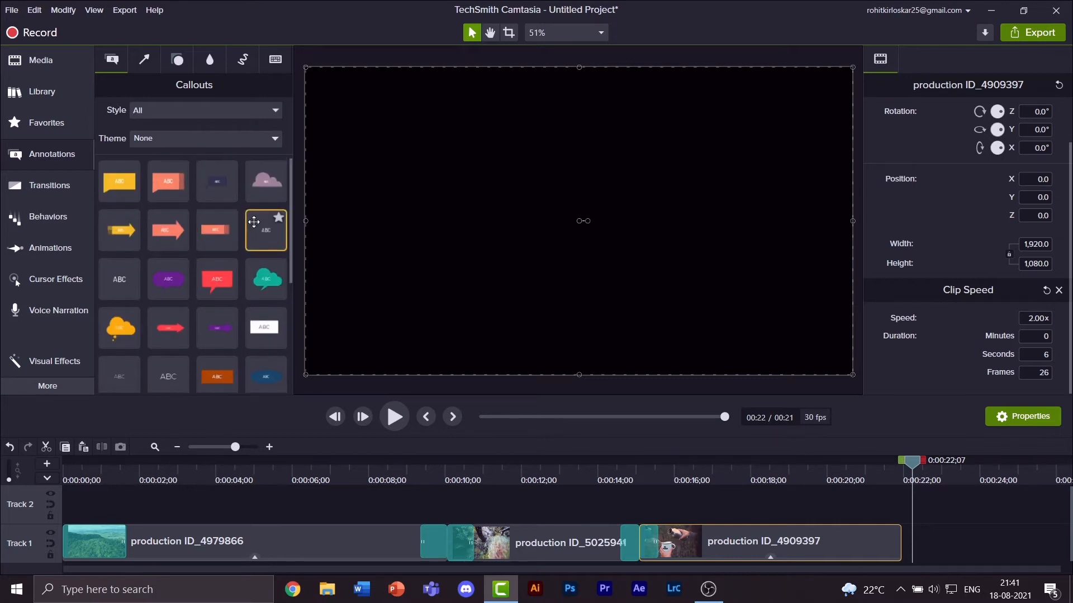
left_click(263, 109)
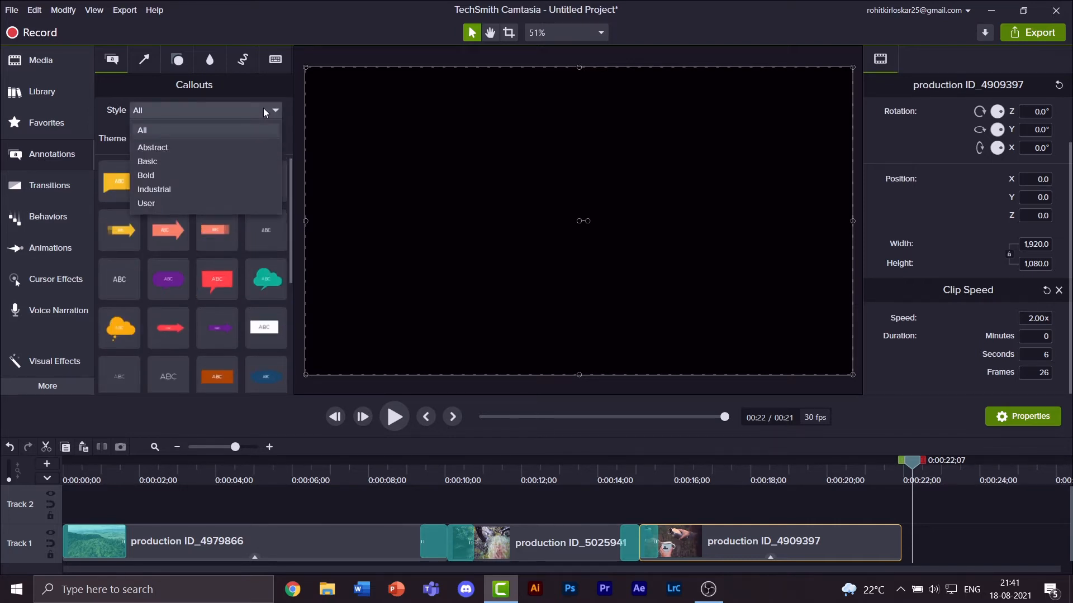
left_click(157, 161)
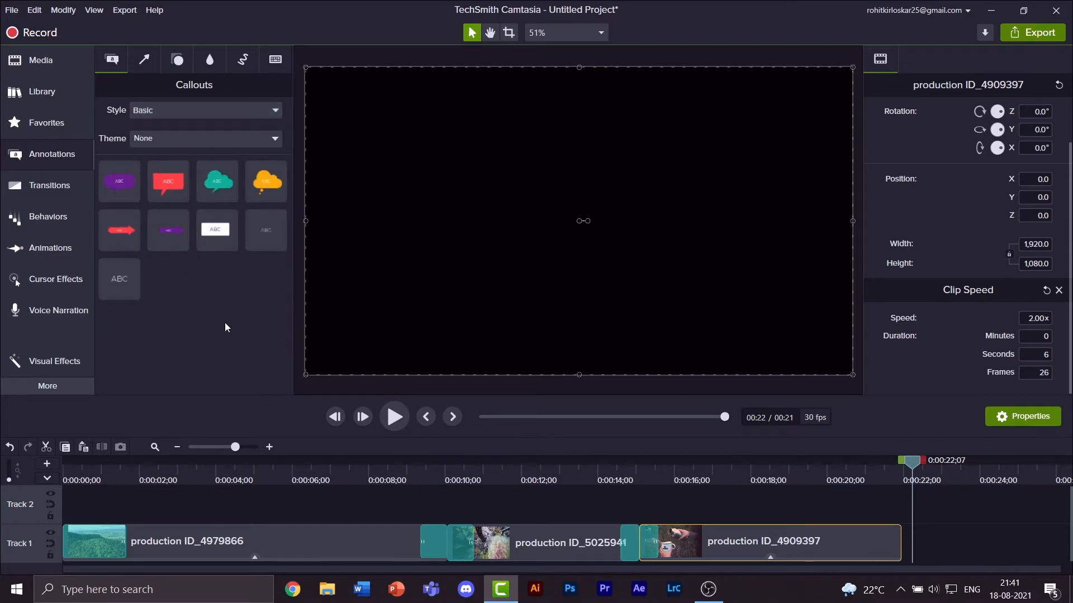
Add a Basic plain text callout at the canvas centre reading "THANK YOU!!" and widen its box to fit the text on one line
left_click_drag(269, 227, 581, 225)
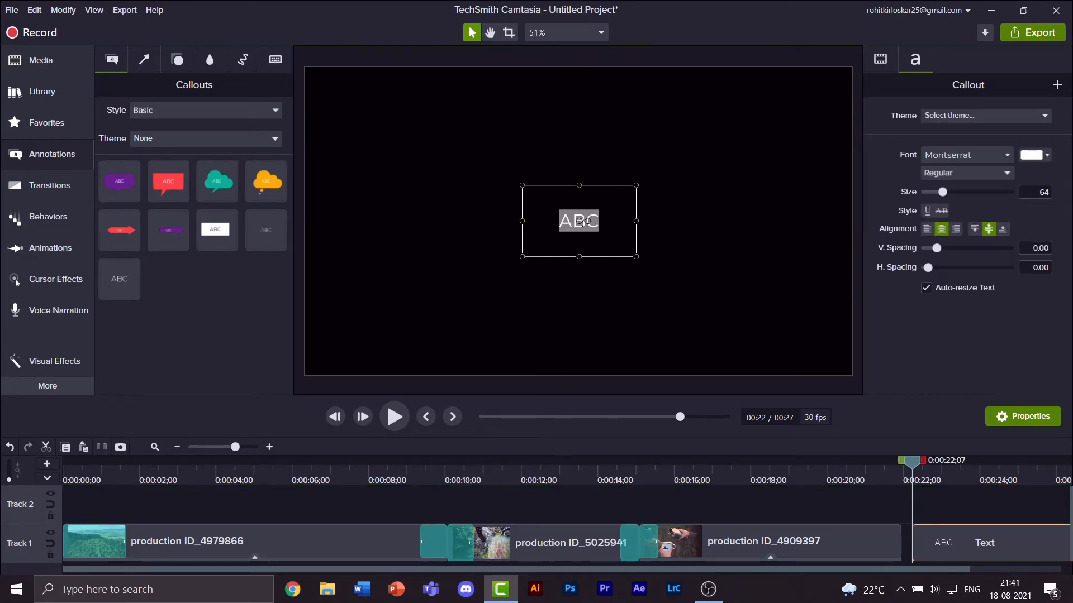
key("BackSpace")
type("THANL")
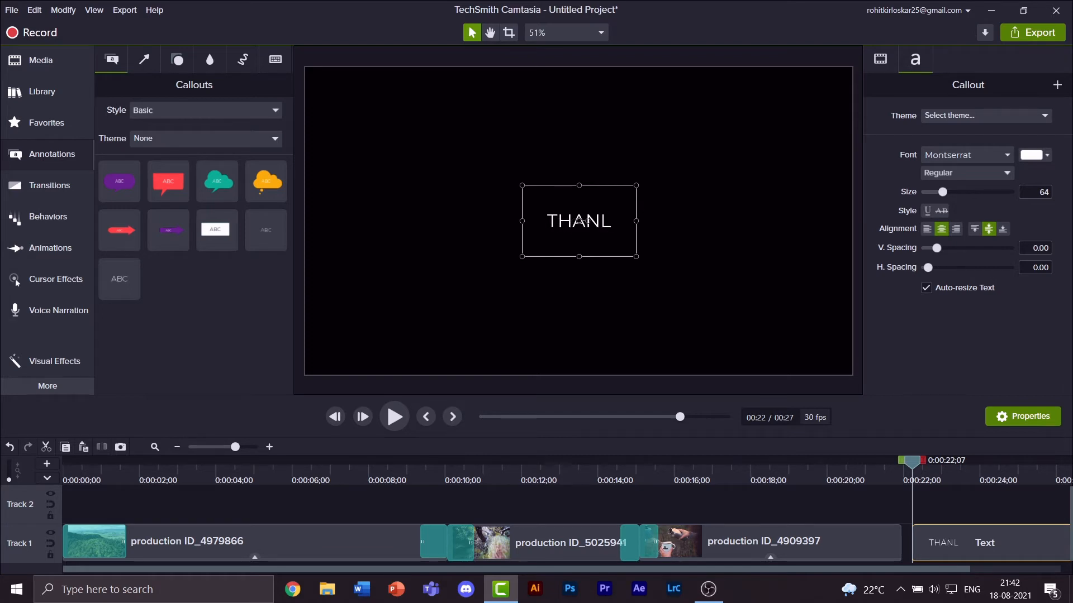
key("BackSpace")
type("K Y")
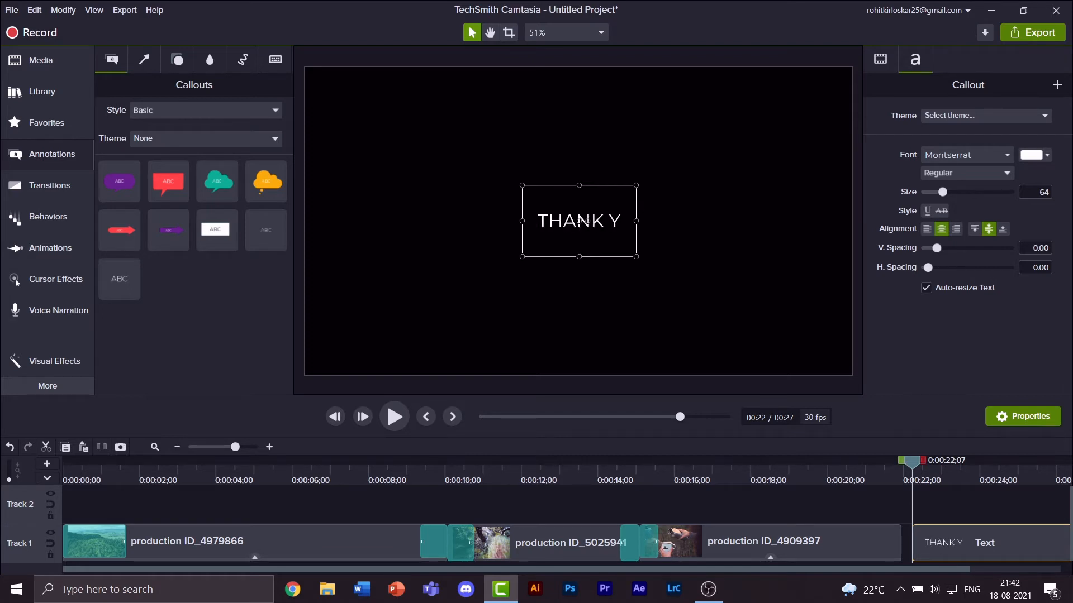
type("OU!!")
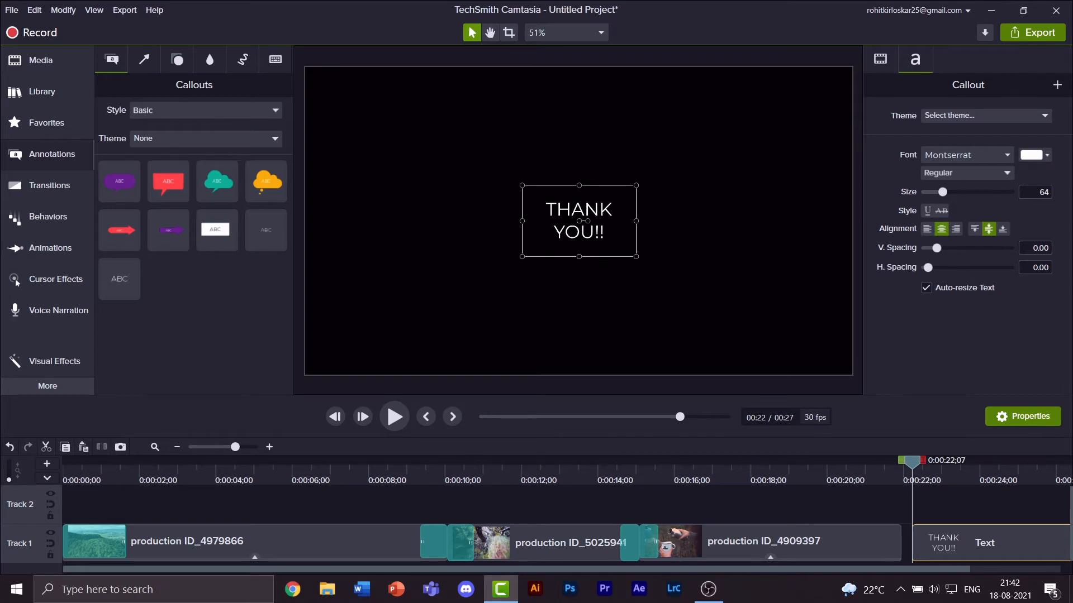
left_click_drag(637, 222, 621, 254)
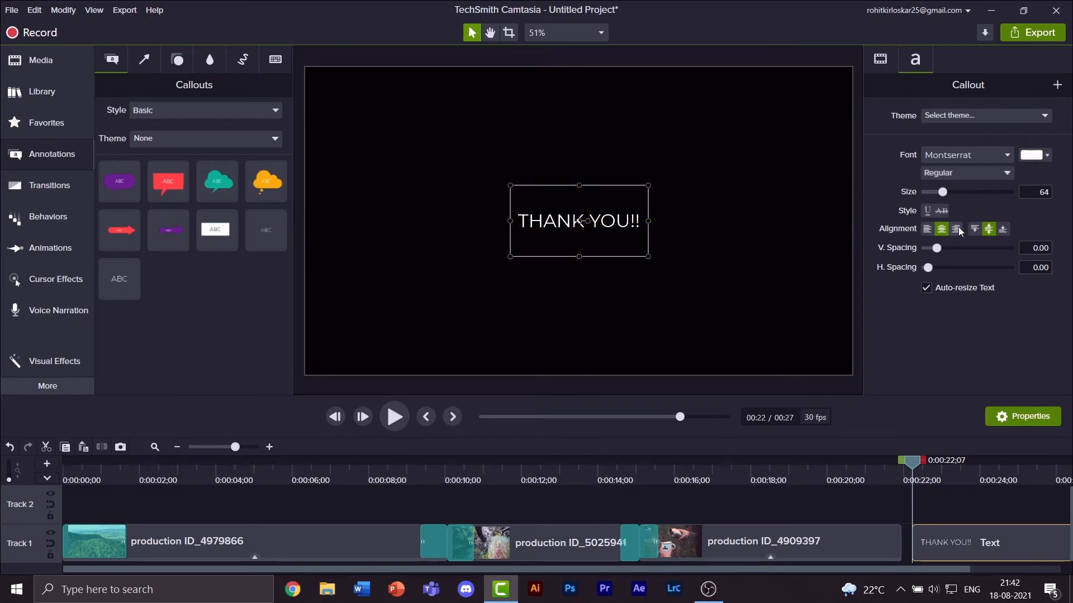